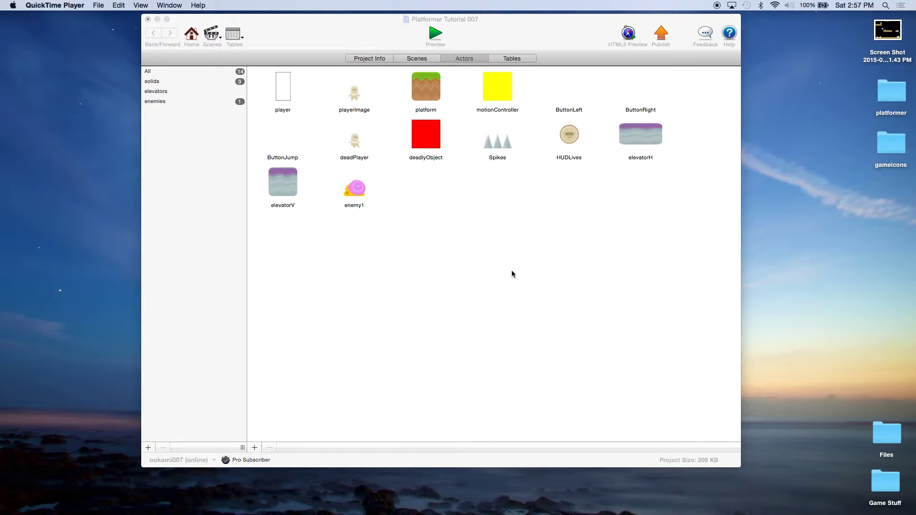
Step: Save a copy of the project as Platformer Tutorial 008 in the Projects folder
{"action": "left_click", "coordinate": [422, 186]}
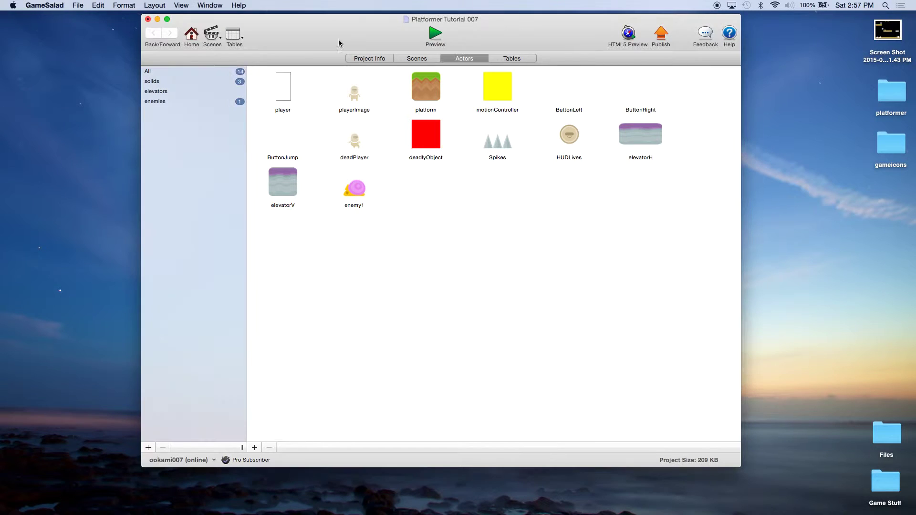
{"action": "left_click", "coordinate": [78, 5]}
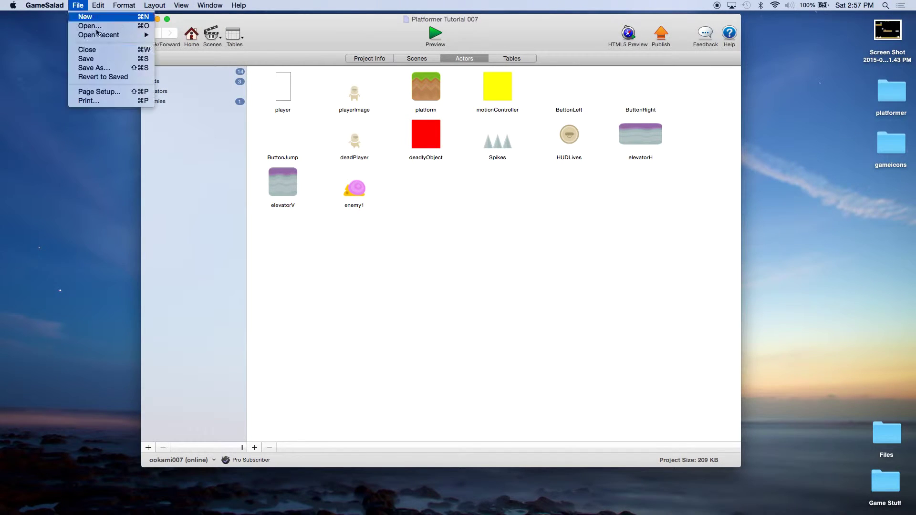
{"action": "left_click", "coordinate": [94, 68]}
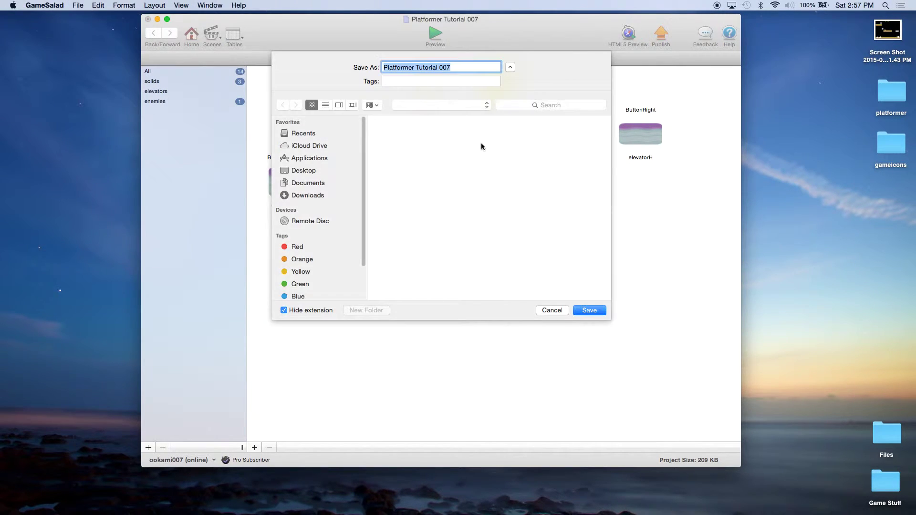
{"action": "left_click", "coordinate": [470, 67]}
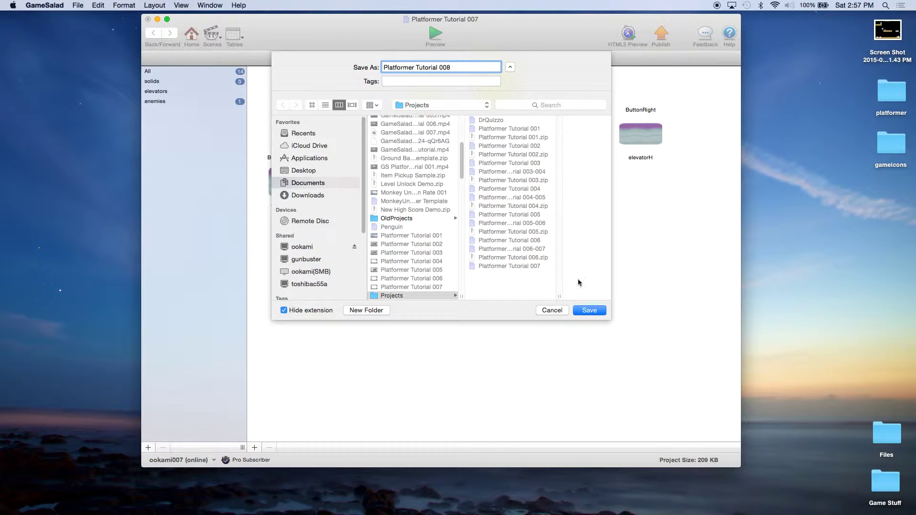
{"action": "left_click", "coordinate": [587, 311]}
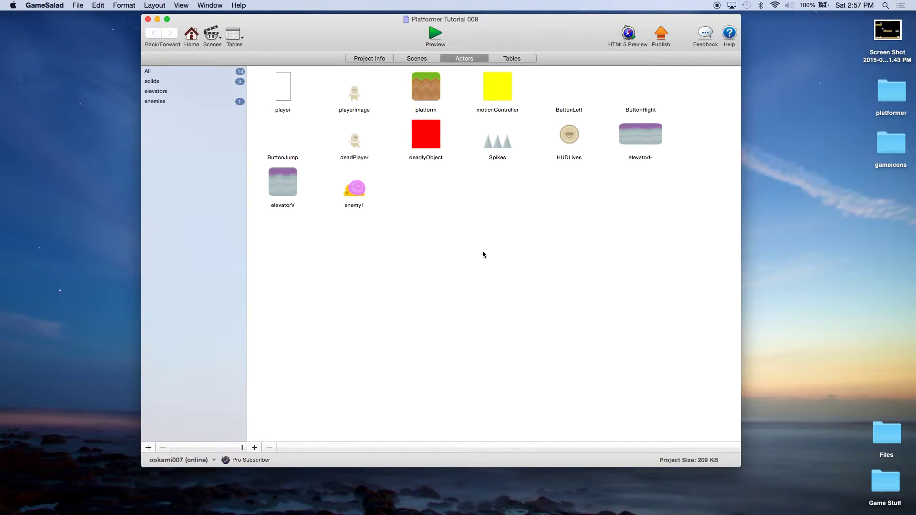
Step: Add three new actors to the project and rename the first of them enemy2
{"action": "left_click", "coordinate": [254, 447]}
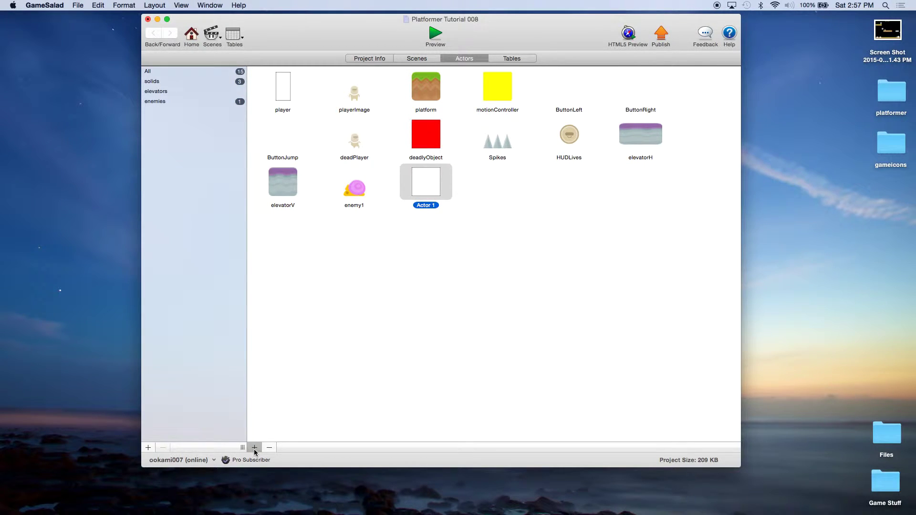
{"action": "left_click", "coordinate": [254, 447]}
{"action": "left_click", "coordinate": [255, 447]}
{"action": "double_click", "coordinate": [436, 205]}
{"action": "left_click_drag", "start_coordinate": [436, 206], "coordinate": [411, 204]}
{"action": "type", "text": "en"}
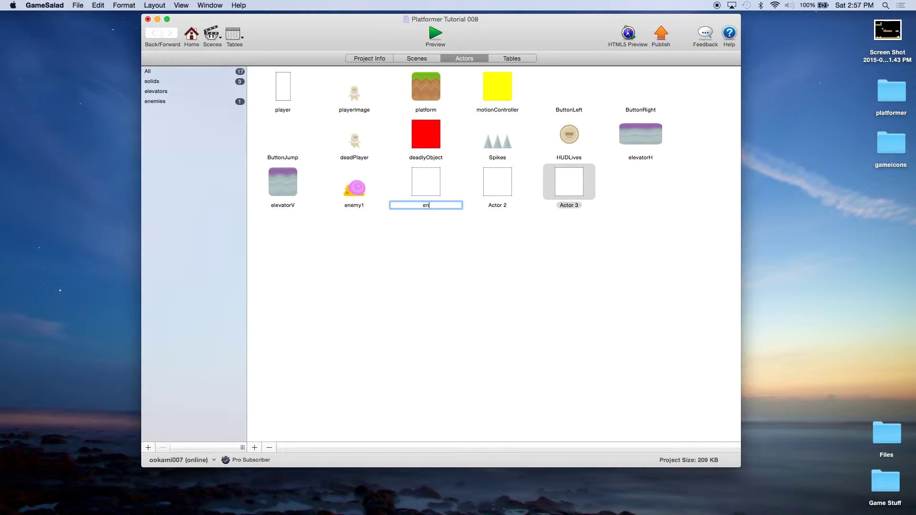
{"action": "type", "text": "emy2"}
{"action": "double_click", "coordinate": [434, 206]}
Step: Rename the remaining two new actors bumperLeft and bumperRight
{"action": "left_click", "coordinate": [504, 205]}
{"action": "left_click_drag", "start_coordinate": [506, 206], "coordinate": [480, 206]}
{"action": "type", "text": "bumper"}
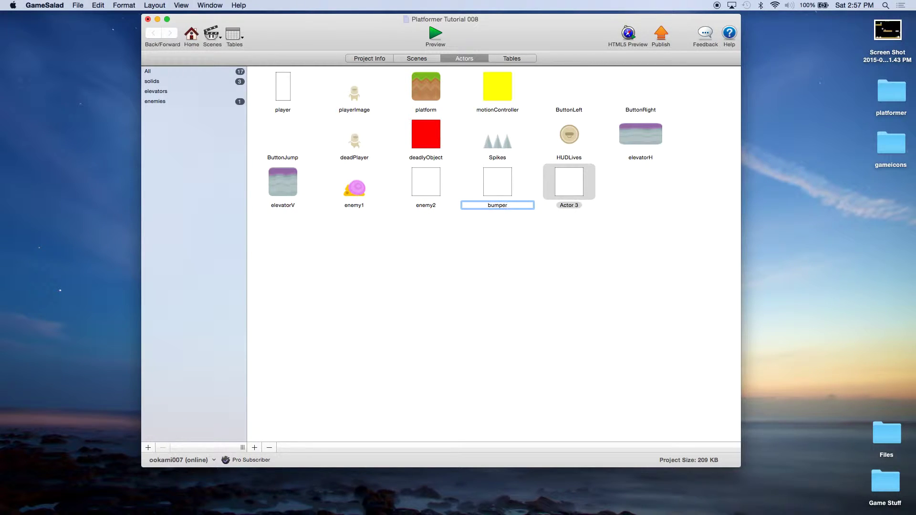
{"action": "type", "text": "Left"}
{"action": "key", "text": "Return"}
{"action": "left_click", "coordinate": [580, 205]}
{"action": "left_click_drag", "start_coordinate": [579, 206], "coordinate": [538, 206]}
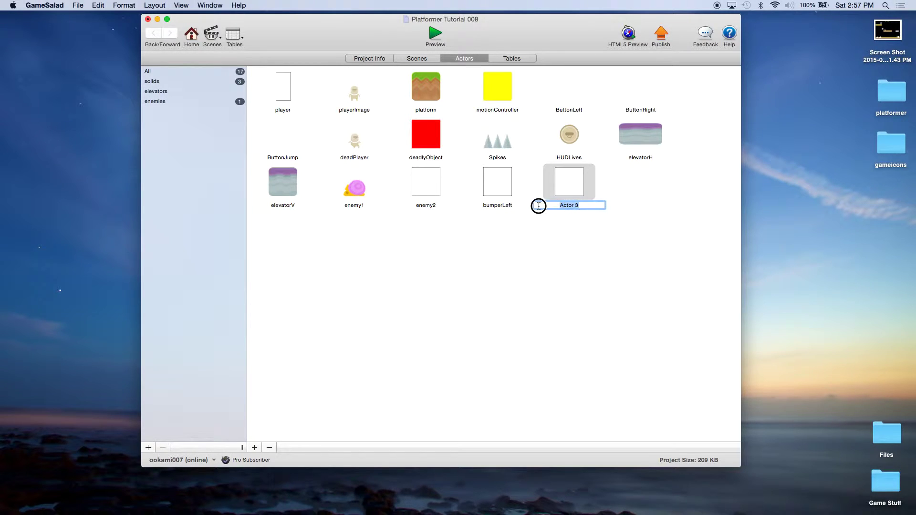
{"action": "type", "text": "bumperRight"}
{"action": "key", "text": "Return"}
{"action": "left_click", "coordinate": [522, 249]}
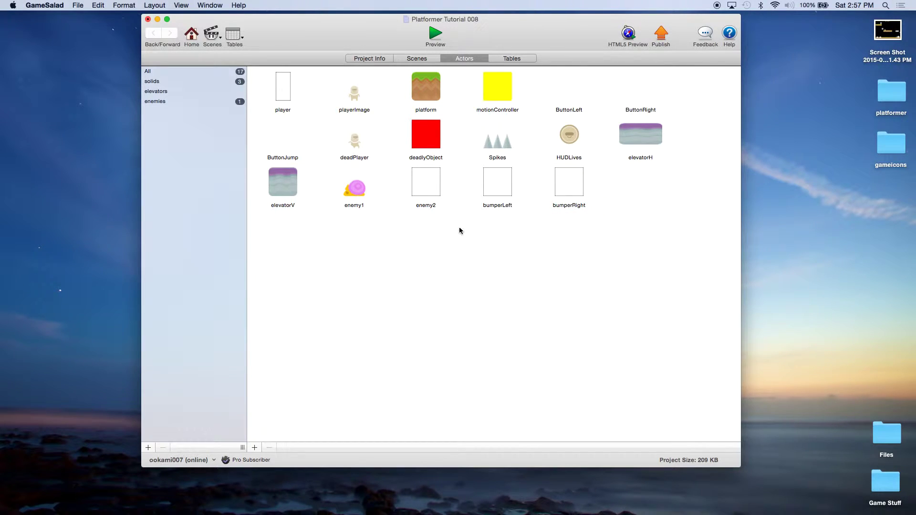
Step: Add the enemy2 actor to the enemies tag and check that tag's members
{"action": "left_click", "coordinate": [432, 196]}
{"action": "left_click_drag", "start_coordinate": [433, 196], "coordinate": [191, 105]}
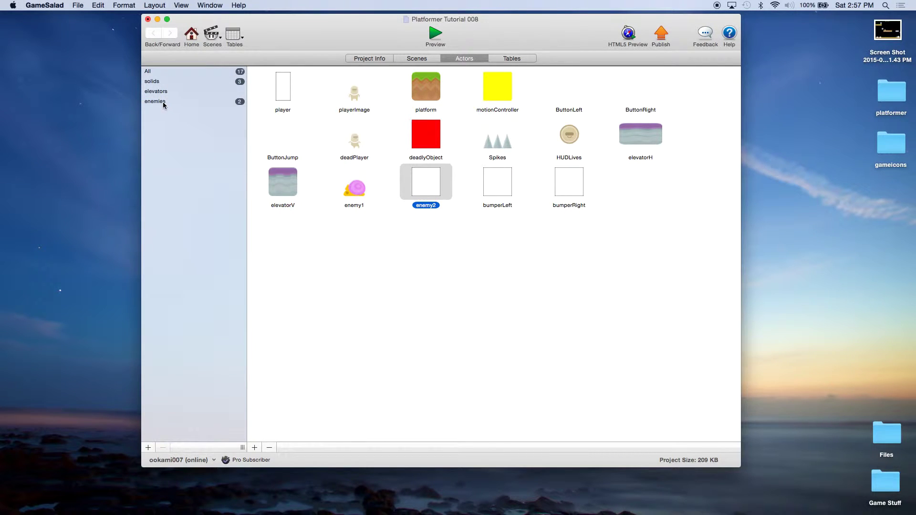
{"action": "left_click", "coordinate": [161, 101]}
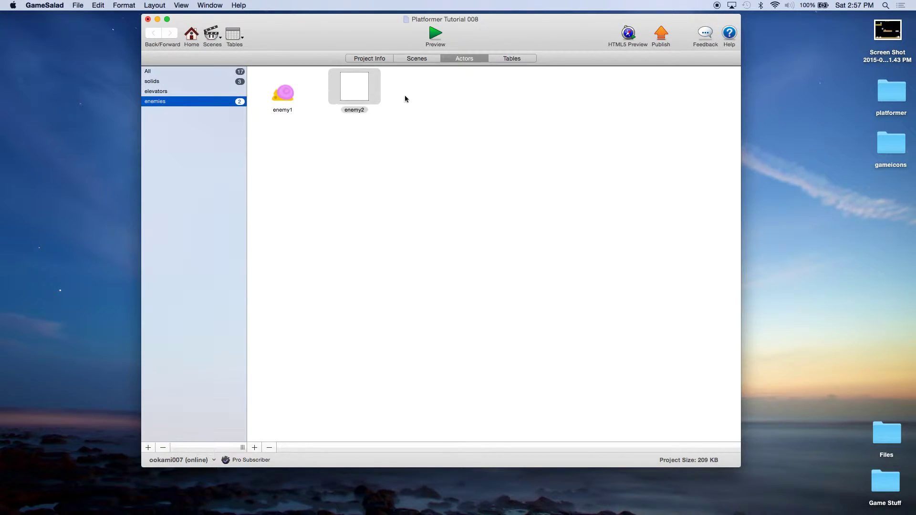
{"action": "left_click", "coordinate": [153, 71]}
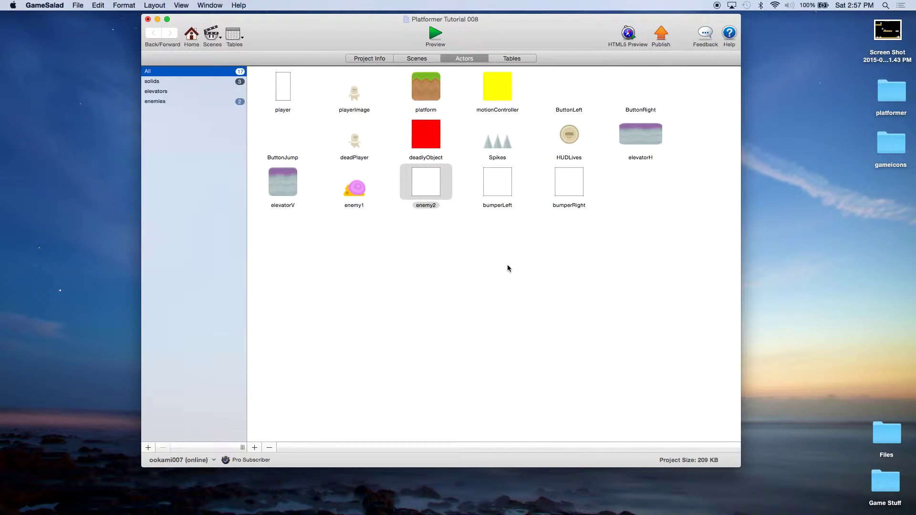
{"action": "left_click", "coordinate": [434, 212]}
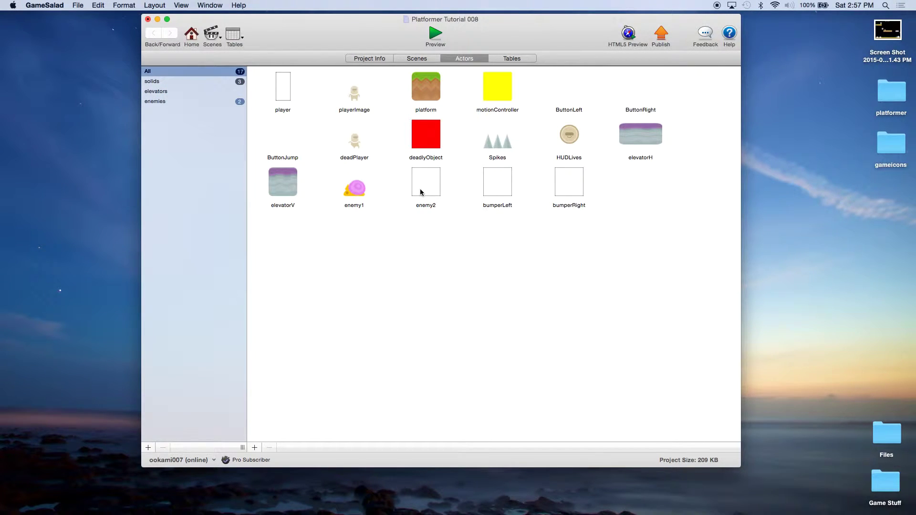
{"action": "left_click", "coordinate": [500, 191]}
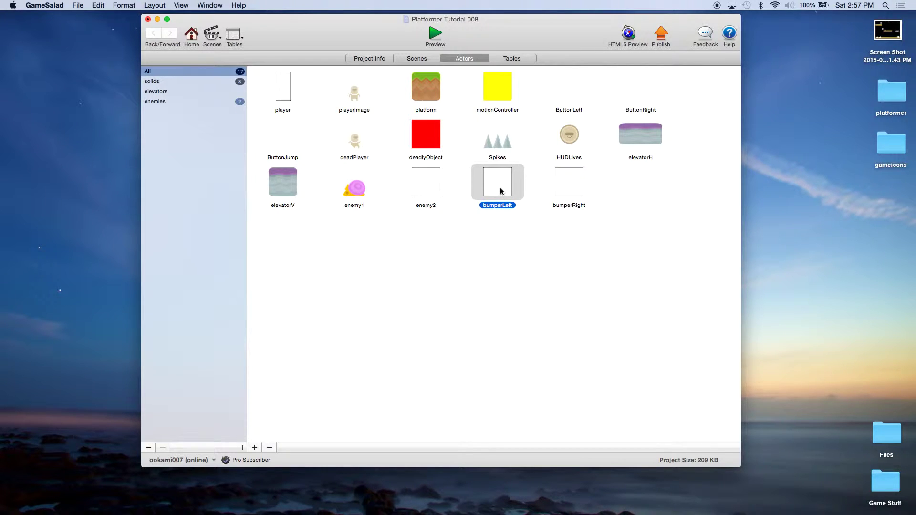
Step: Dismiss the crash report without sending it and relaunch GameSalad
{"action": "key", "text": "super+h"}
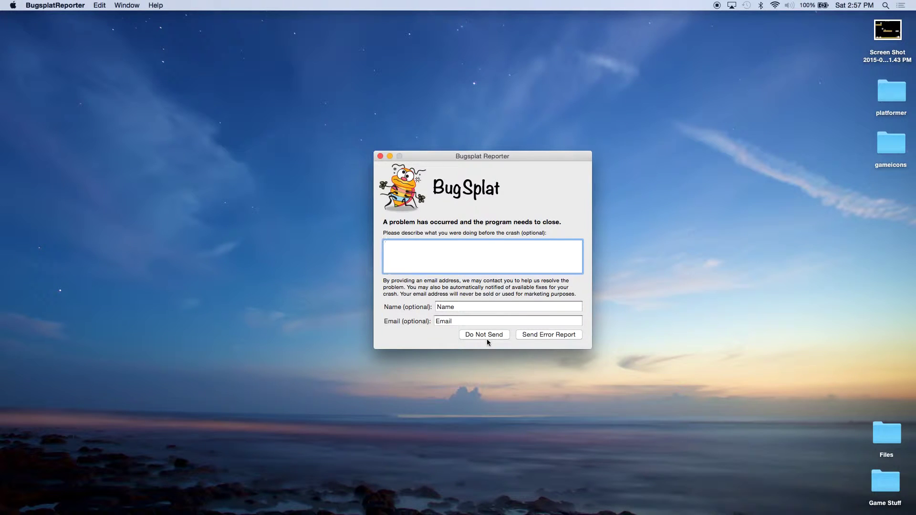
{"action": "left_click", "coordinate": [486, 337]}
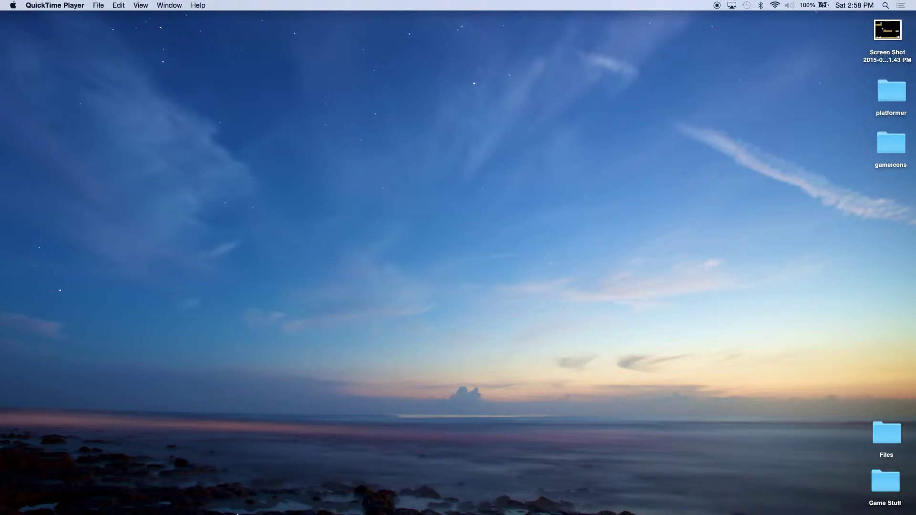
{"action": "mouse_move", "coordinate": [224, 508]}
{"action": "left_click", "coordinate": [159, 495]}
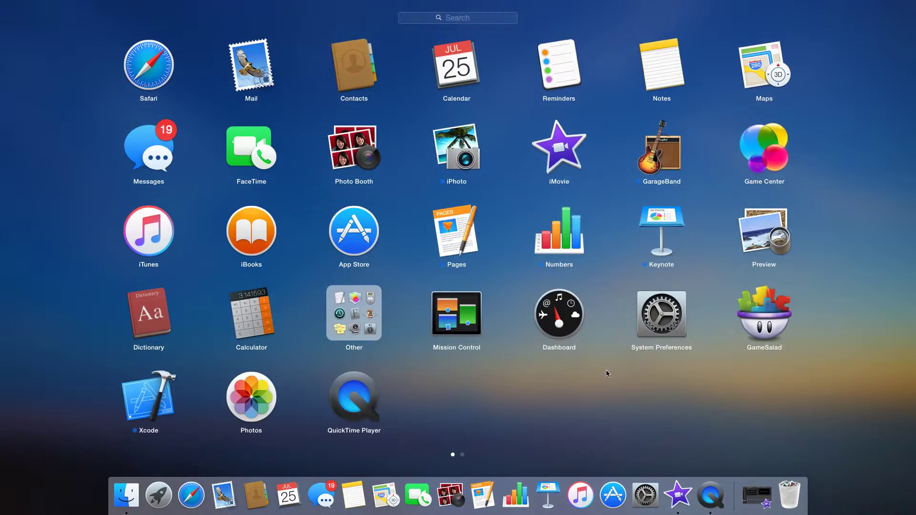
{"action": "left_click", "coordinate": [749, 319]}
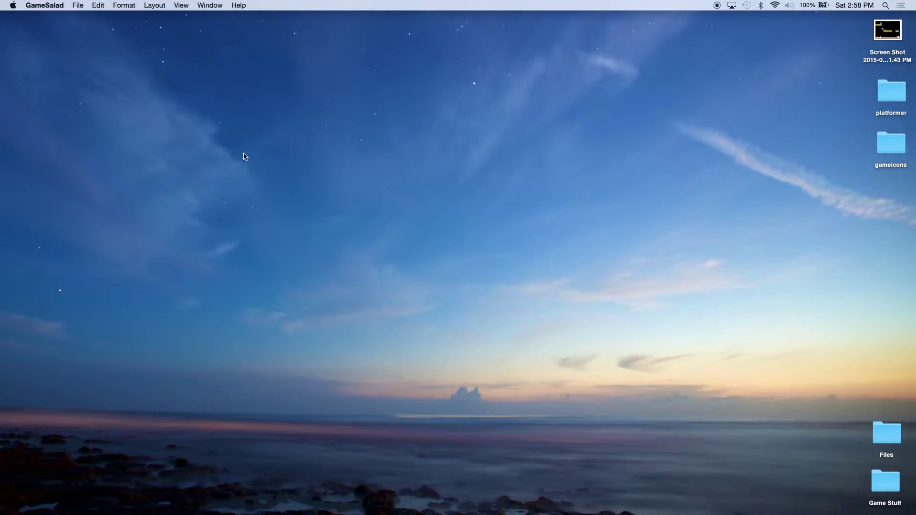
Step: Open the Platformer Tutorial 008 project from the Projects folder, then reposition and enlarge its window
{"action": "left_click", "coordinate": [80, 6]}
{"action": "mouse_move", "coordinate": [96, 35]}
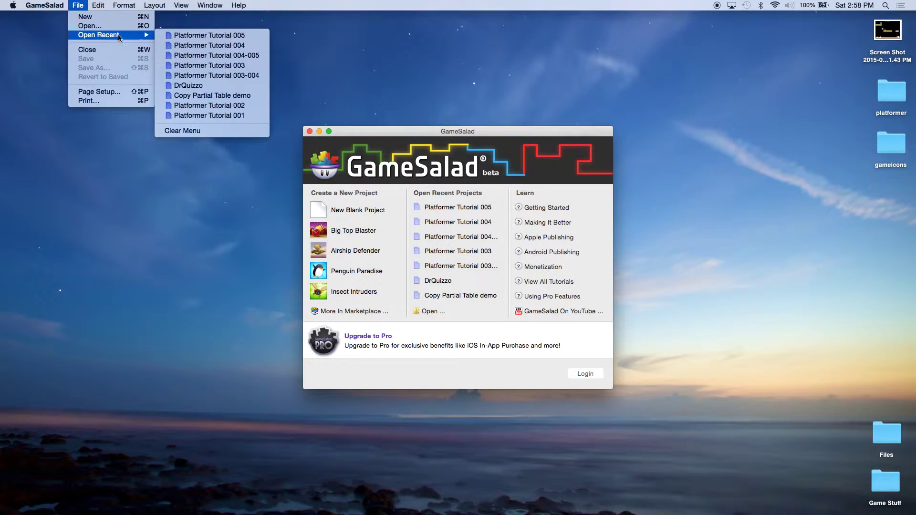
{"action": "left_click", "coordinate": [89, 25]}
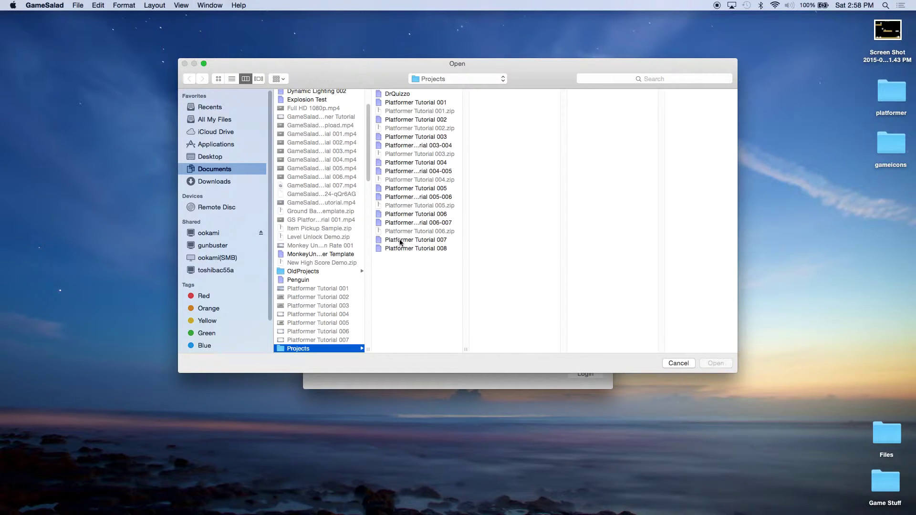
{"action": "double_click", "coordinate": [395, 247]}
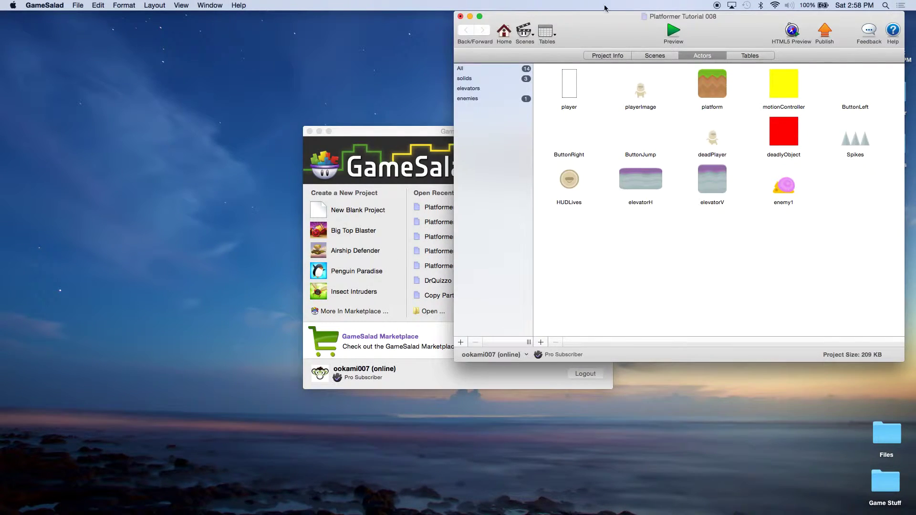
{"action": "left_click_drag", "start_coordinate": [605, 15], "coordinate": [292, 20]}
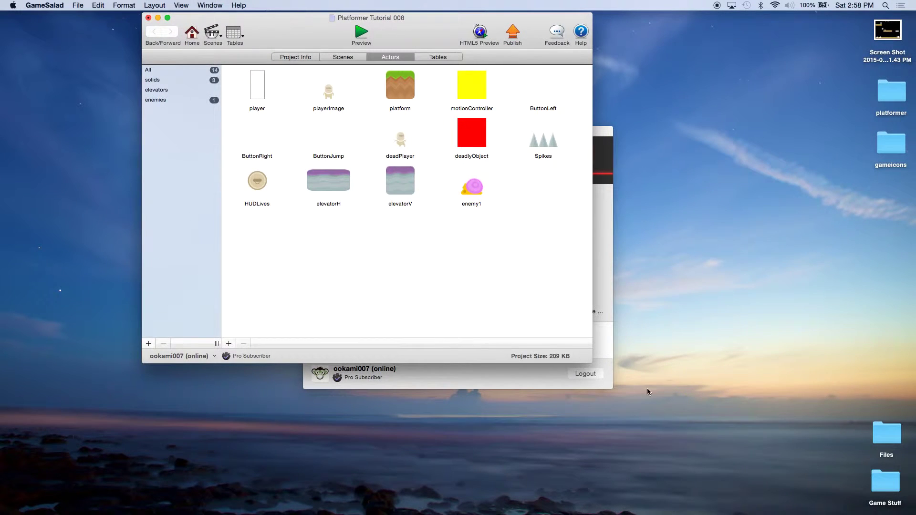
{"action": "left_click_drag", "start_coordinate": [587, 364], "coordinate": [762, 471]}
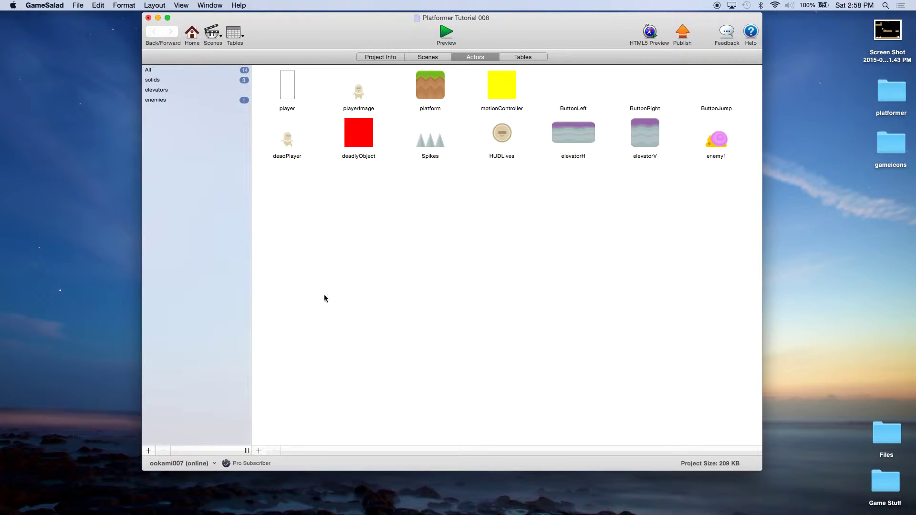
Step: Add three new actors to the reopened project
{"action": "left_click", "coordinate": [258, 452]}
{"action": "left_click", "coordinate": [258, 451]}
{"action": "left_click", "coordinate": [258, 452]}
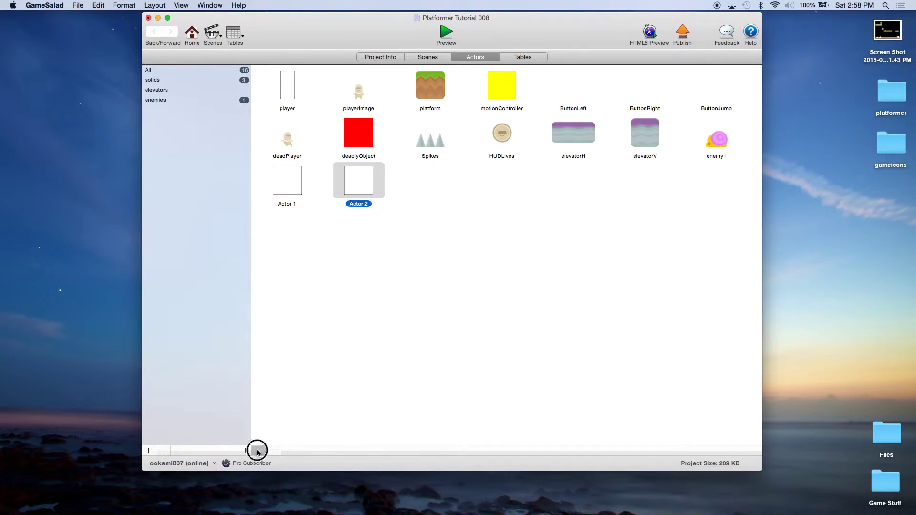
Step: Rename the first new actor enemy2 and add it to the enemies tag
{"action": "left_click", "coordinate": [288, 205]}
{"action": "left_click", "coordinate": [295, 204]}
{"action": "type", "text": "enemy2"}
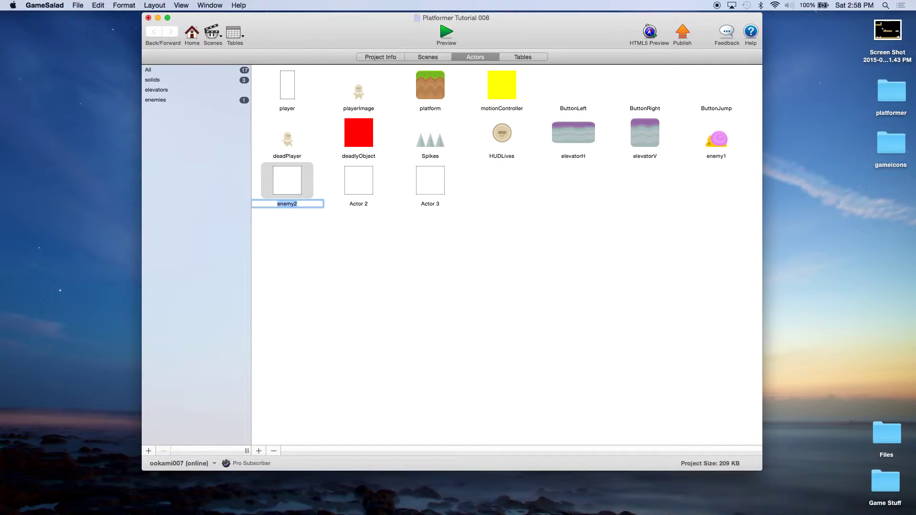
{"action": "left_click", "coordinate": [279, 182]}
{"action": "left_click_drag", "start_coordinate": [279, 182], "coordinate": [196, 113]}
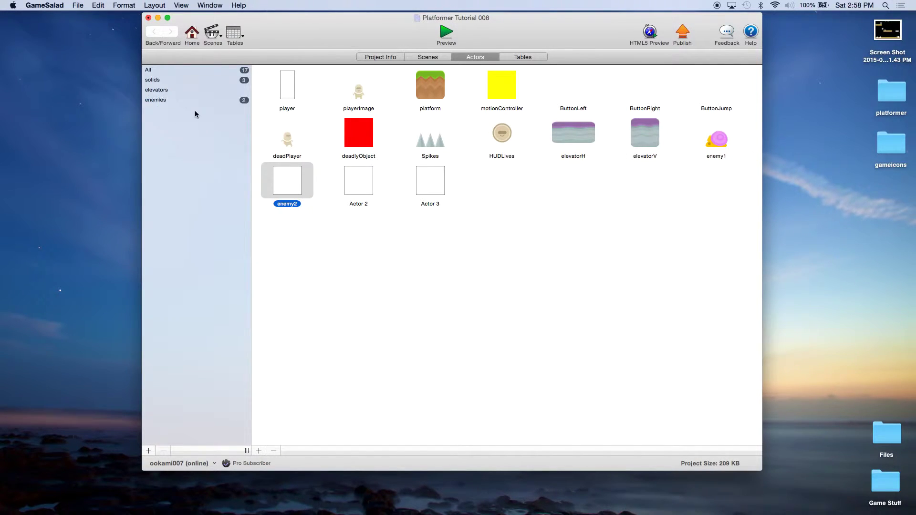
Step: Rename the other two new actors bumperLeft and bumperRight, and save the project
{"action": "left_click", "coordinate": [359, 202]}
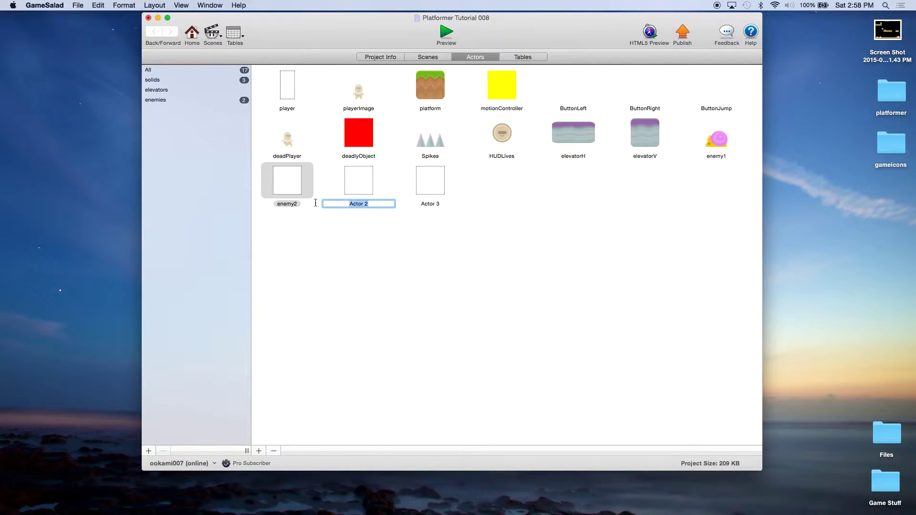
{"action": "type", "text": "bumperLeft"}
{"action": "key", "text": "Return"}
{"action": "left_click", "coordinate": [430, 204]}
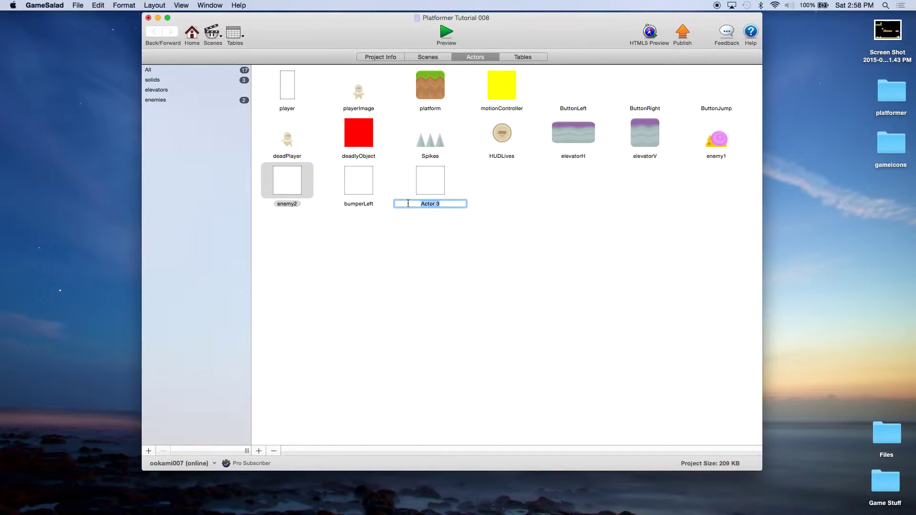
{"action": "type", "text": "bumperRight"}
{"action": "key", "text": "Return"}
{"action": "left_click", "coordinate": [432, 239]}
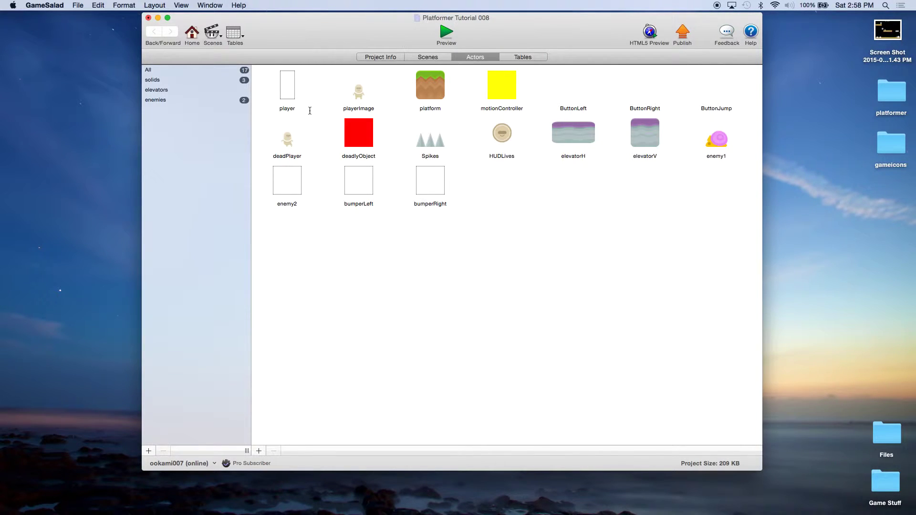
{"action": "left_click", "coordinate": [78, 5]}
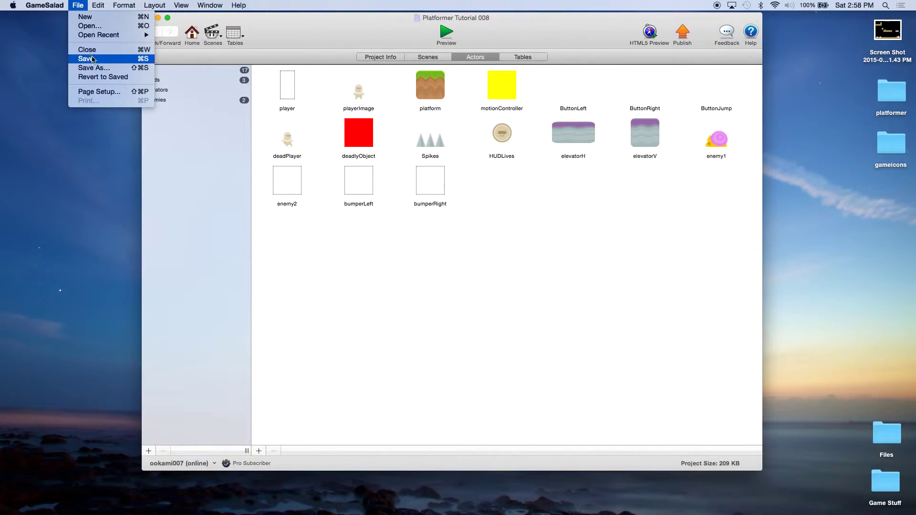
{"action": "left_click", "coordinate": [86, 57]}
Step: Open the bumperLeft actor for editing
{"action": "left_click", "coordinate": [285, 182]}
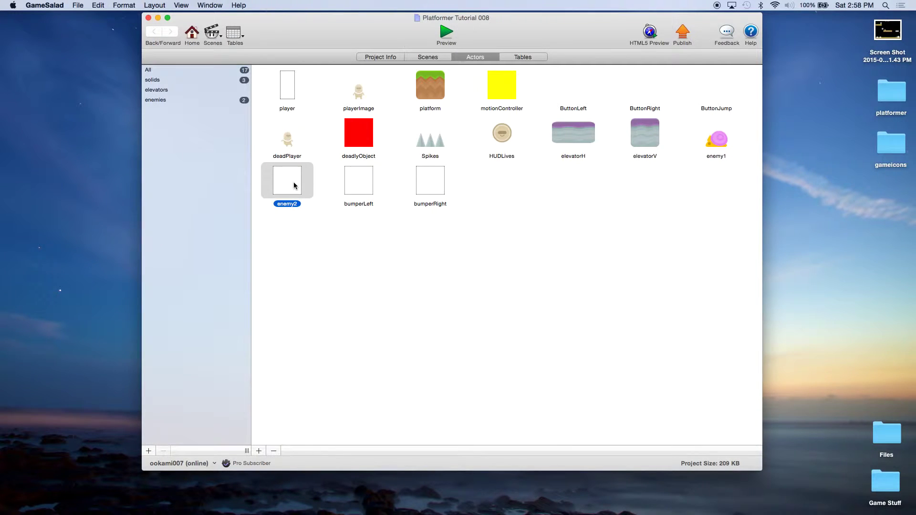
{"action": "left_click", "coordinate": [364, 188]}
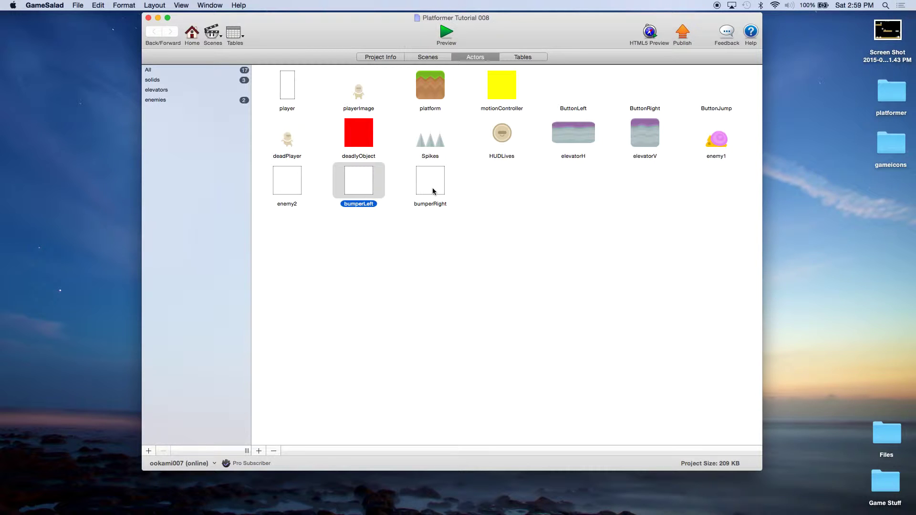
{"action": "double_click", "coordinate": [368, 190]}
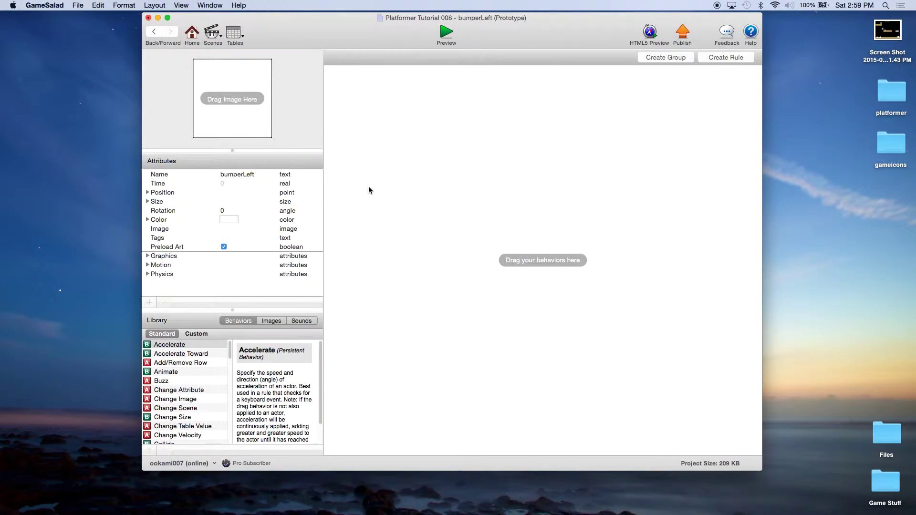
Step: Use next.png from the gameicons folder on the desktop as the bumperLeft actor's image
{"action": "double_click", "coordinate": [891, 145]}
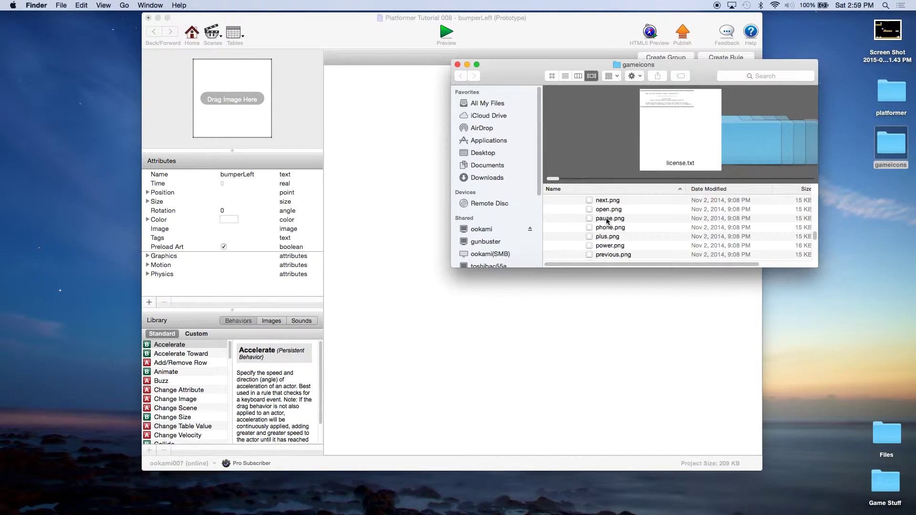
{"action": "left_click", "coordinate": [607, 218]}
{"action": "left_click_drag", "start_coordinate": [703, 67], "coordinate": [800, 62]}
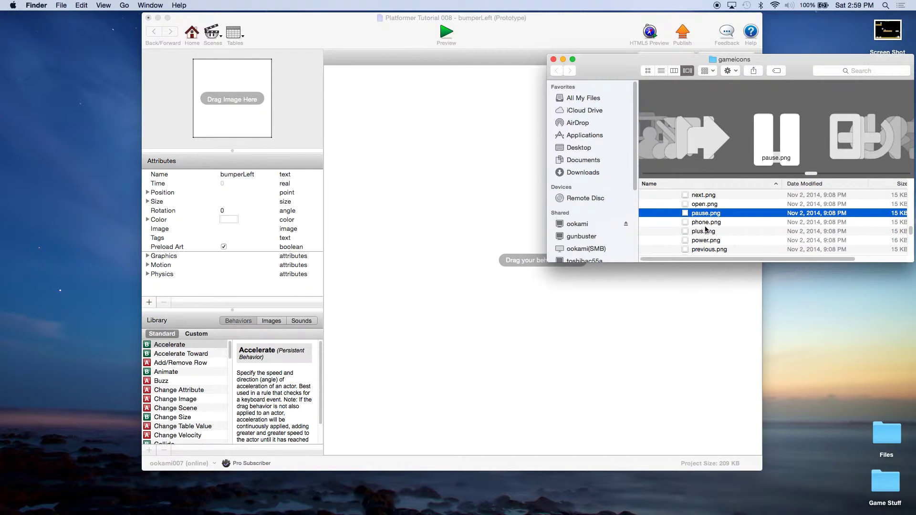
{"action": "left_click", "coordinate": [707, 196]}
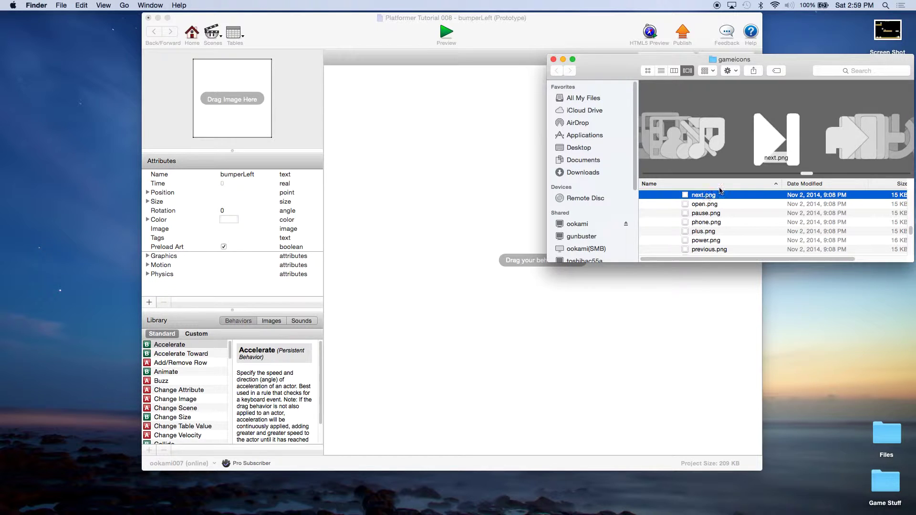
{"action": "left_click_drag", "start_coordinate": [699, 197], "coordinate": [238, 125]}
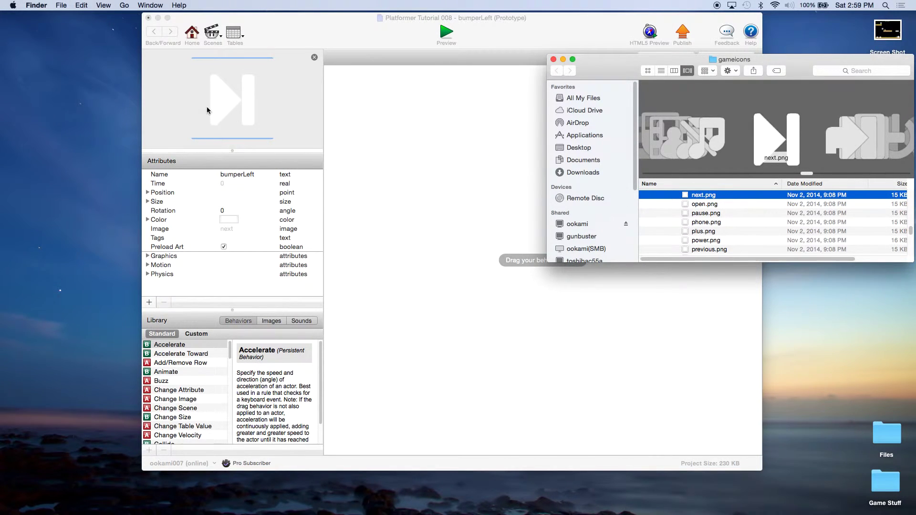
Step: Set the bumperLeft actor's width and height to 64
{"action": "left_click", "coordinate": [146, 201]}
{"action": "double_click", "coordinate": [235, 210]}
{"action": "type", "text": "64"}
{"action": "double_click", "coordinate": [234, 220]}
{"action": "type", "text": "64"}
{"action": "left_click", "coordinate": [234, 209]}
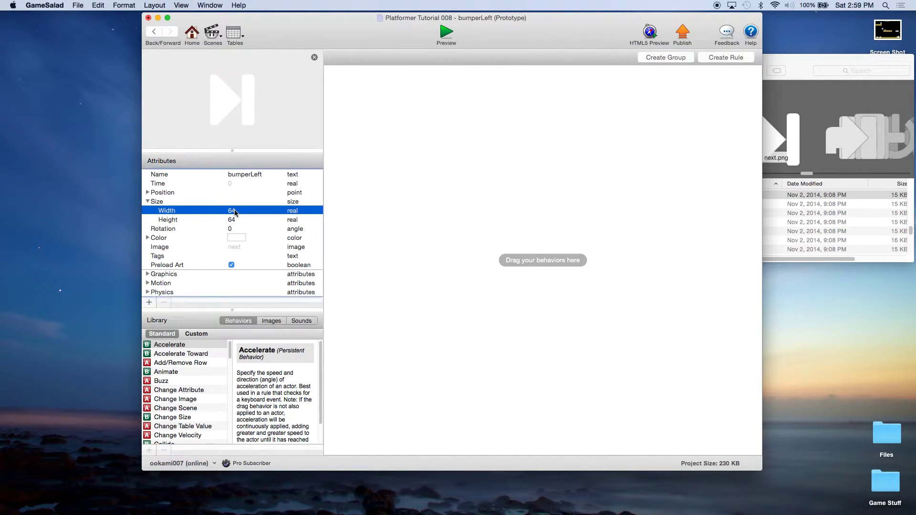
{"action": "left_click", "coordinate": [348, 213]}
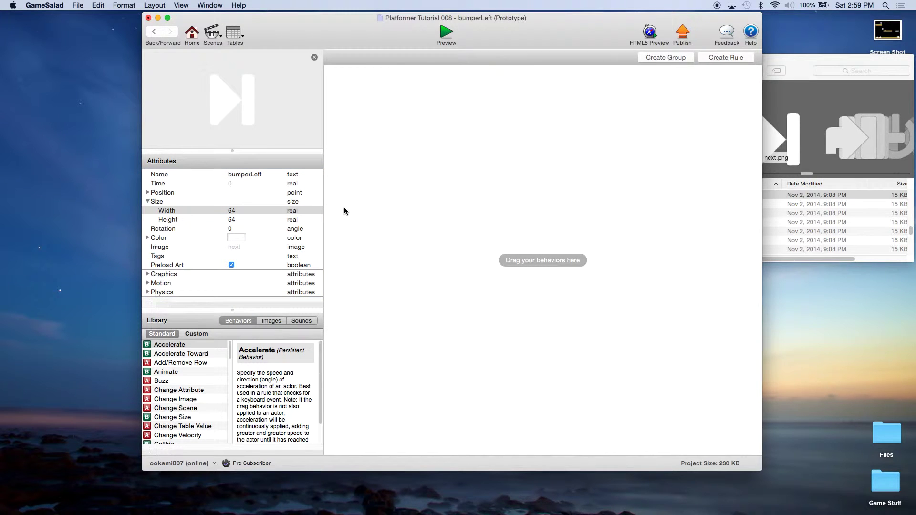
Step: Set the bumperLeft actor's physics density, friction and bounciness to 0
{"action": "left_click", "coordinate": [146, 292]}
{"action": "scroll", "coordinate": [222, 288], "scroll_direction": "down", "scroll_amount": 3}
{"action": "left_click", "coordinate": [229, 228]}
{"action": "left_click", "coordinate": [247, 228]}
{"action": "type", "text": "0"}
{"action": "left_click", "coordinate": [232, 237]}
{"action": "left_click", "coordinate": [231, 238]}
{"action": "type", "text": "0"}
{"action": "left_click", "coordinate": [231, 246]}
{"action": "left_click", "coordinate": [231, 247]}
{"action": "type", "text": "0"}
Step: Enable fixed rotation and disable movable in the bumperLeft actor's physics attributes
{"action": "left_click", "coordinate": [230, 255]}
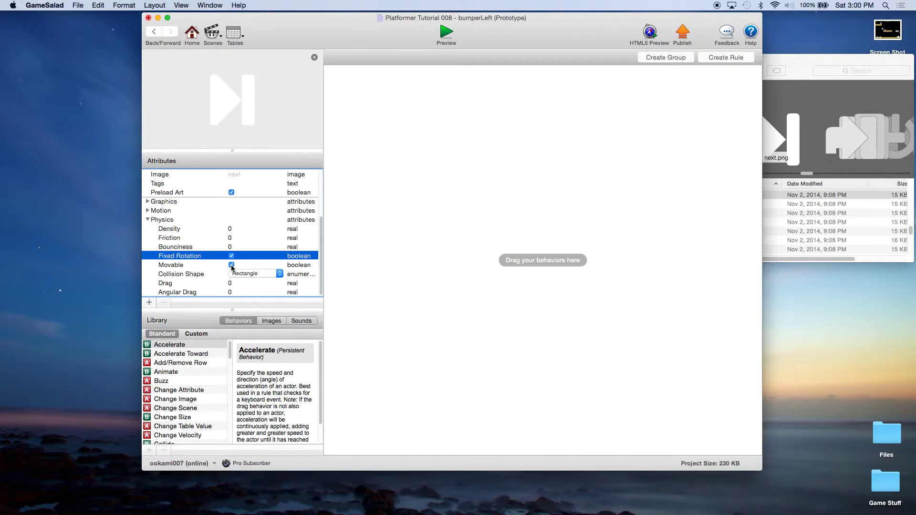
{"action": "left_click", "coordinate": [232, 265]}
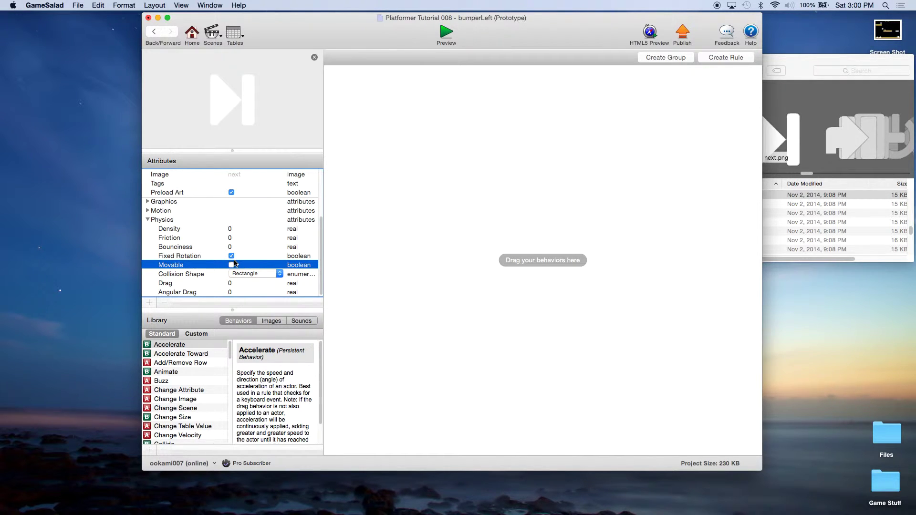
{"action": "left_click", "coordinate": [386, 196]}
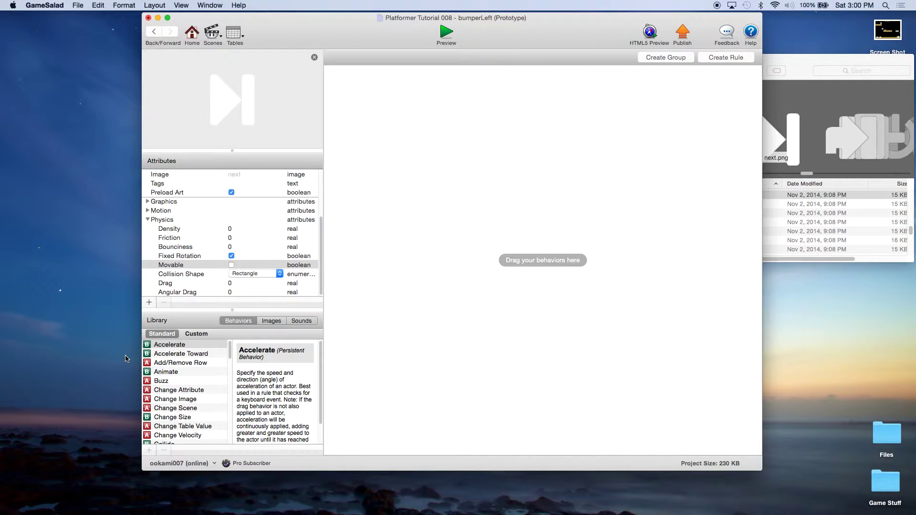
Step: Add a Change Attribute behavior to bumperLeft that sets self.Color.Alpha to 0
{"action": "left_click", "coordinate": [171, 389]}
{"action": "left_click_drag", "start_coordinate": [168, 392], "coordinate": [420, 203]}
{"action": "left_click", "coordinate": [465, 93]}
{"action": "left_click", "coordinate": [484, 119]}
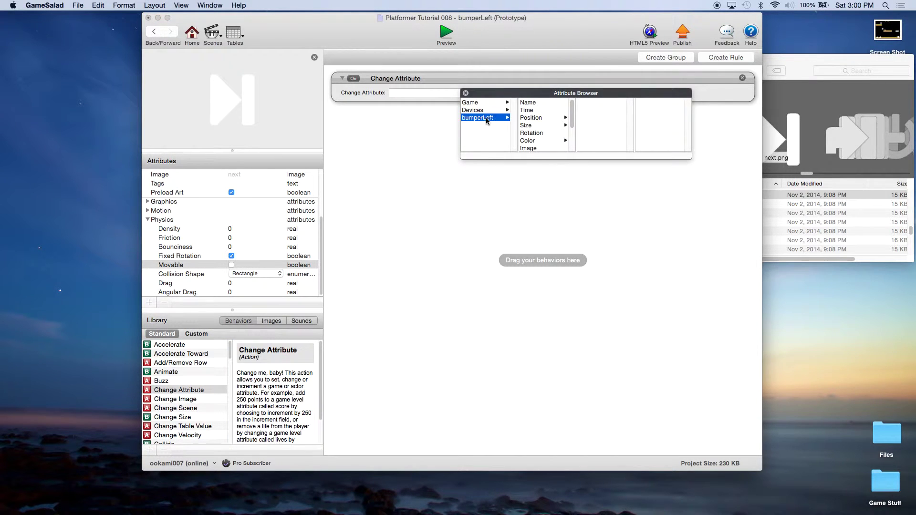
{"action": "left_click", "coordinate": [528, 140]}
{"action": "double_click", "coordinate": [594, 125]}
{"action": "left_click", "coordinate": [513, 92]}
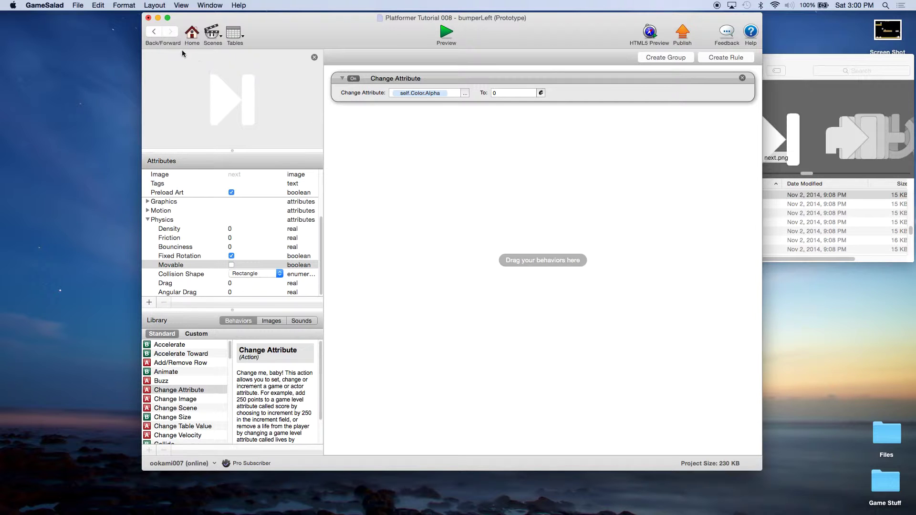
Step: Open the bumperRight actor for editing and use previous.png from the gameicons folder as its image
{"action": "left_click", "coordinate": [154, 33]}
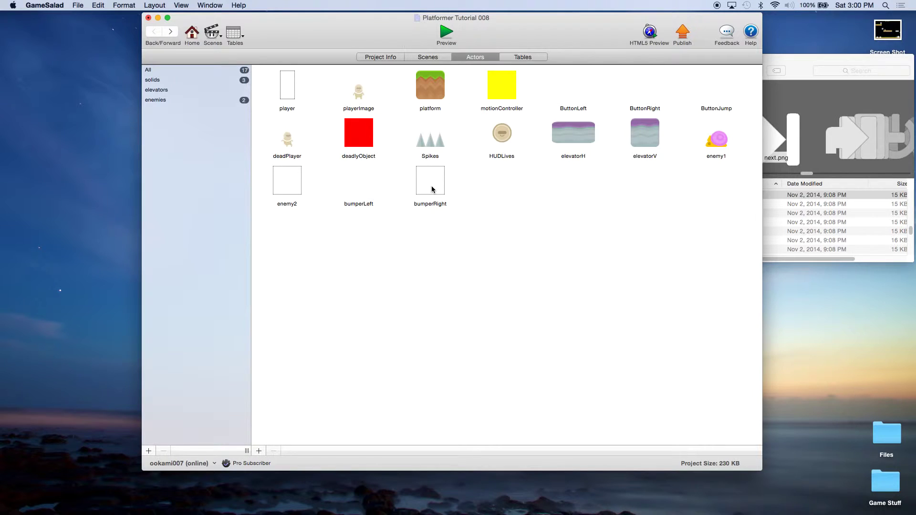
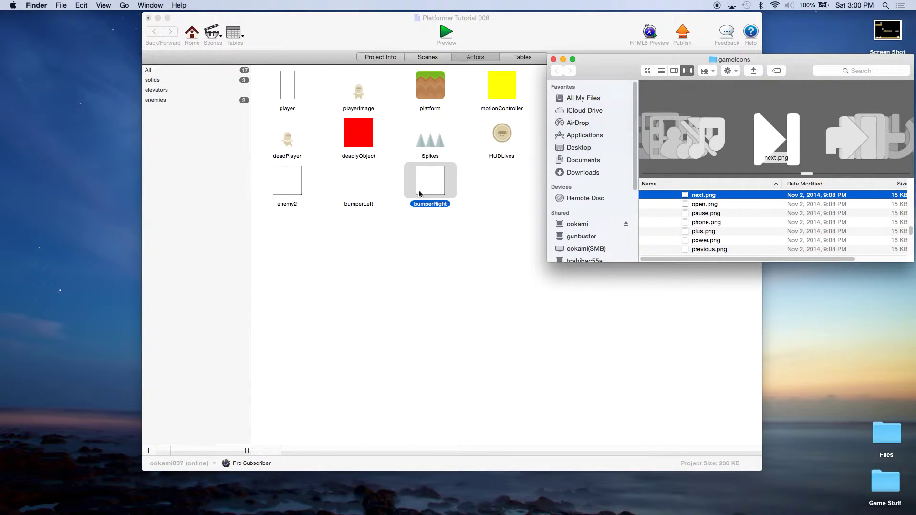
{"action": "scroll", "coordinate": [722, 224], "scroll_direction": "up", "scroll_amount": 1}
{"action": "scroll", "coordinate": [722, 221], "scroll_direction": "down", "scroll_amount": 2}
{"action": "left_click_drag", "start_coordinate": [707, 242], "coordinate": [830, 241]}
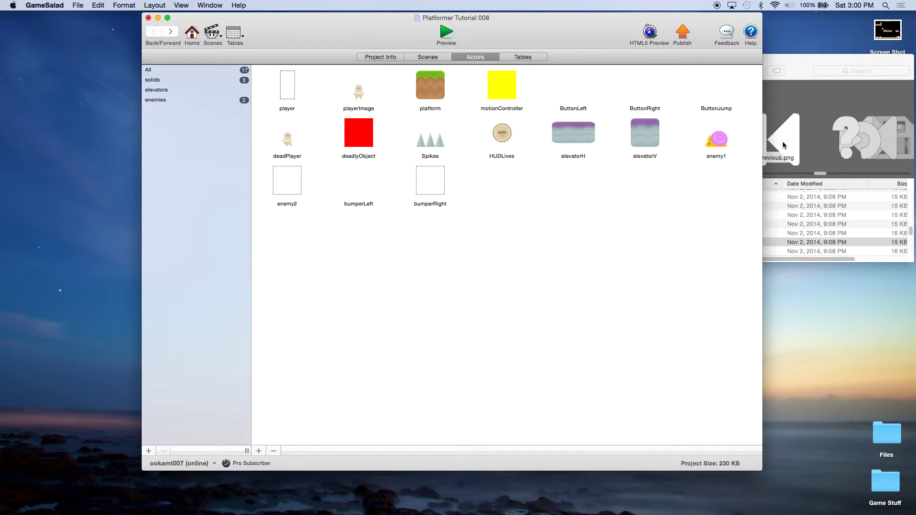
{"action": "left_click", "coordinate": [785, 143]}
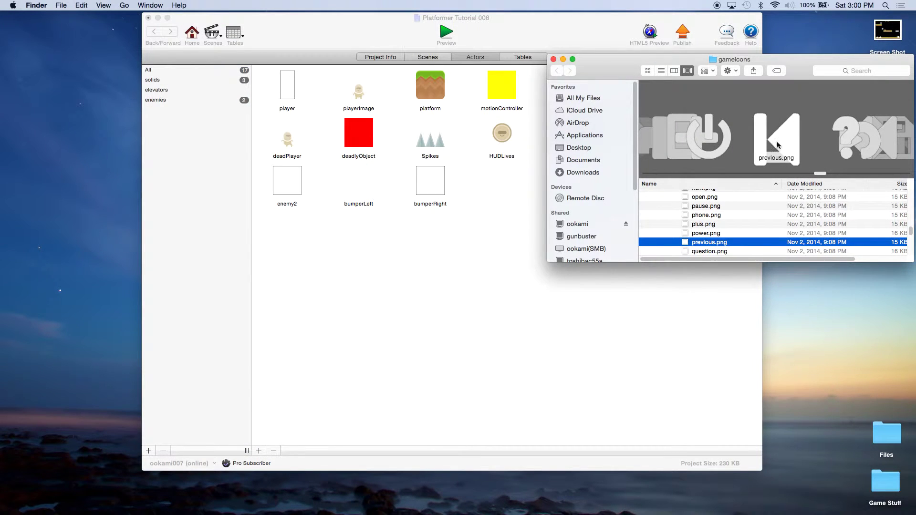
{"action": "left_click", "coordinate": [427, 191]}
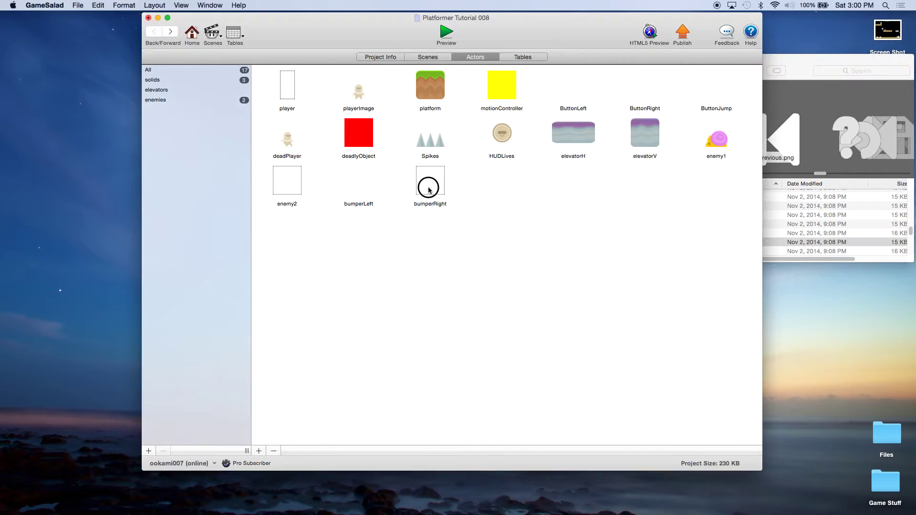
{"action": "double_click", "coordinate": [428, 189]}
{"action": "left_click_drag", "start_coordinate": [814, 242], "coordinate": [261, 117]}
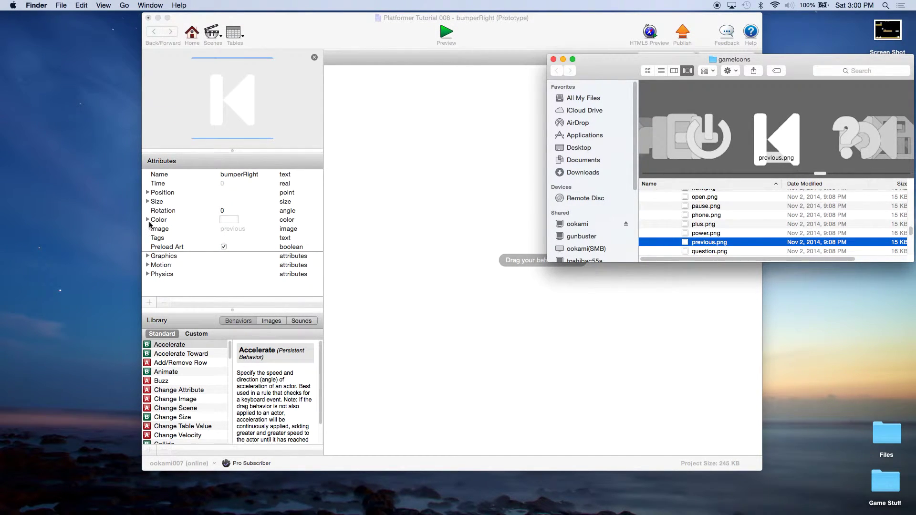
Step: Set the bumperRight actor's width and height to 64
{"action": "left_click", "coordinate": [148, 202]}
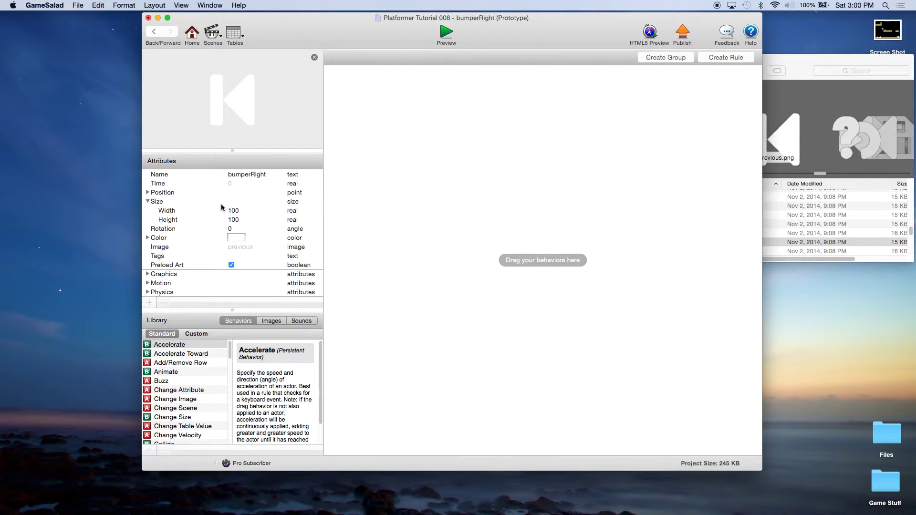
{"action": "double_click", "coordinate": [235, 211]}
{"action": "type", "text": "64"}
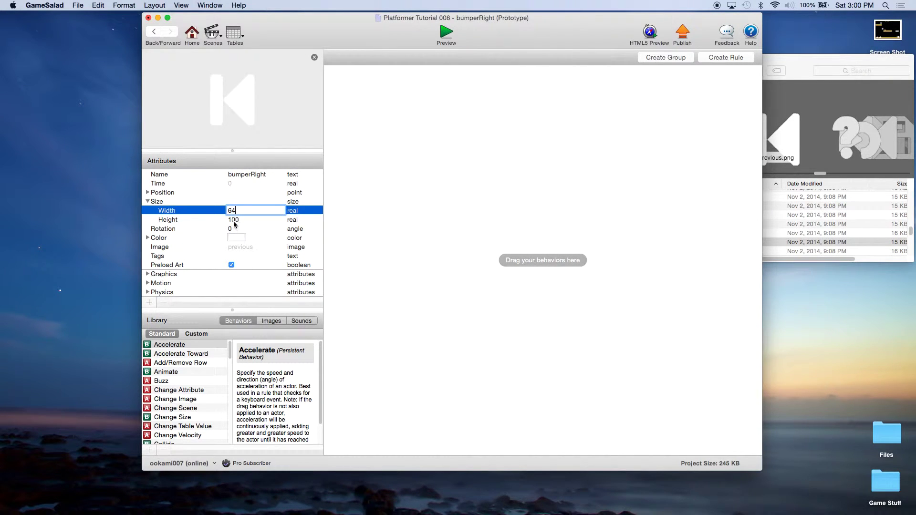
{"action": "double_click", "coordinate": [235, 221]}
{"action": "type", "text": "64"}
{"action": "left_click", "coordinate": [240, 212]}
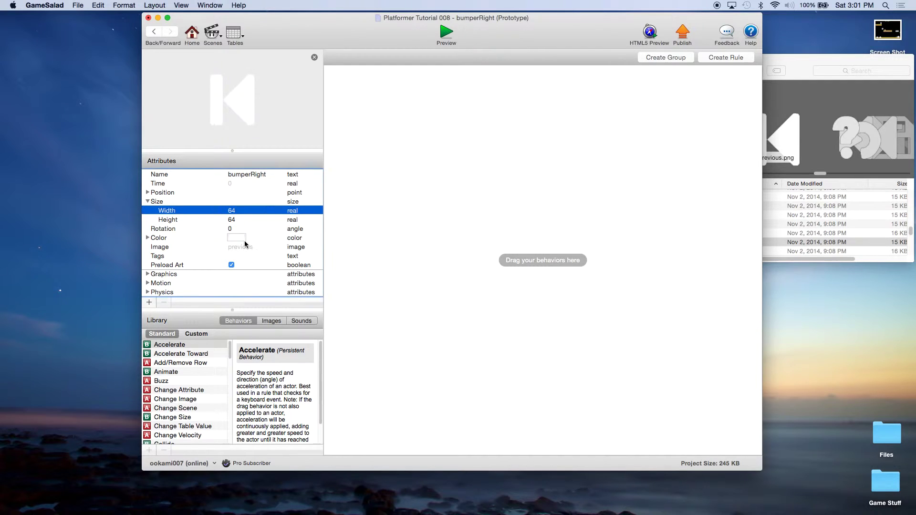
Step: Disable movable and enable fixed rotation in the bumperRight actor's physics attributes
{"action": "left_click", "coordinate": [148, 293]}
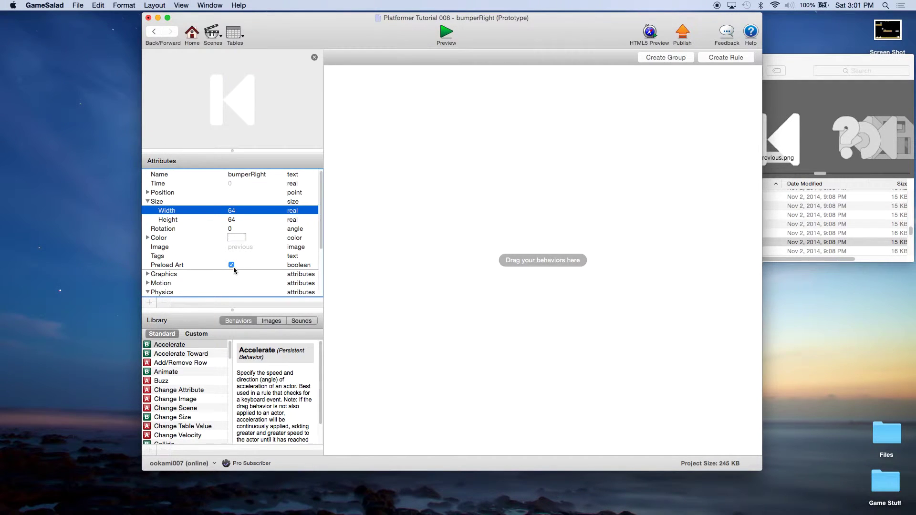
{"action": "scroll", "coordinate": [232, 263], "scroll_direction": "down", "scroll_amount": 5}
{"action": "left_click", "coordinate": [231, 265]}
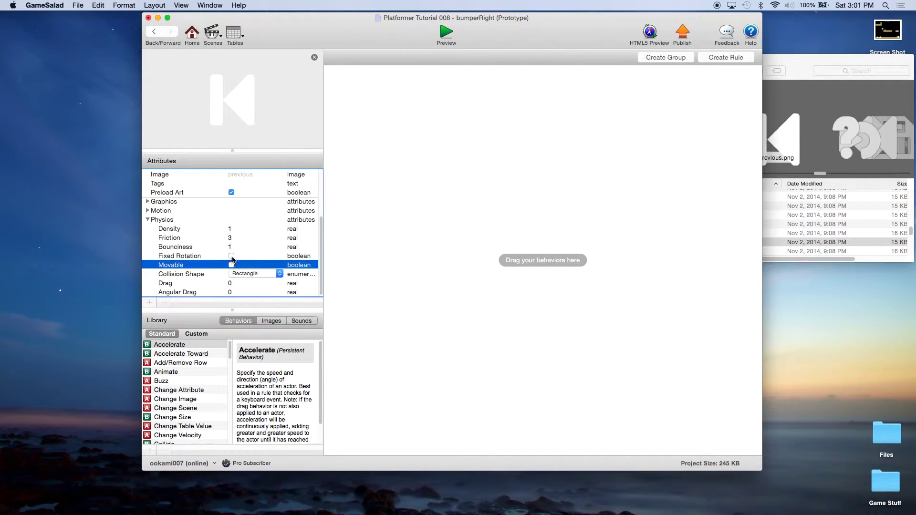
{"action": "left_click", "coordinate": [231, 256]}
Step: Set the bumperRight actor's physics bounciness, friction and density to 0
{"action": "left_click", "coordinate": [231, 247]}
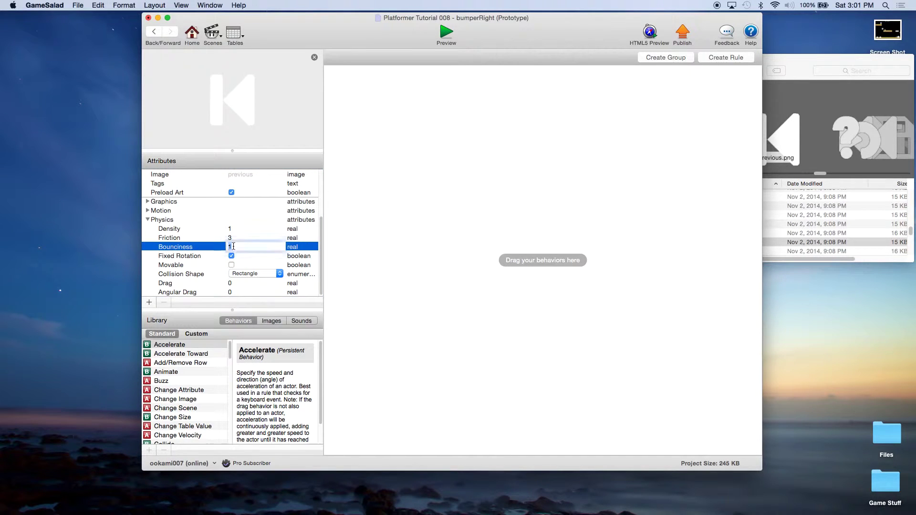
{"action": "type", "text": "0"}
{"action": "key", "text": "shift+Tab"}
{"action": "type", "text": "0"}
{"action": "key", "text": "shift+Tab"}
{"action": "type", "text": "0"}
{"action": "left_click", "coordinate": [233, 240]}
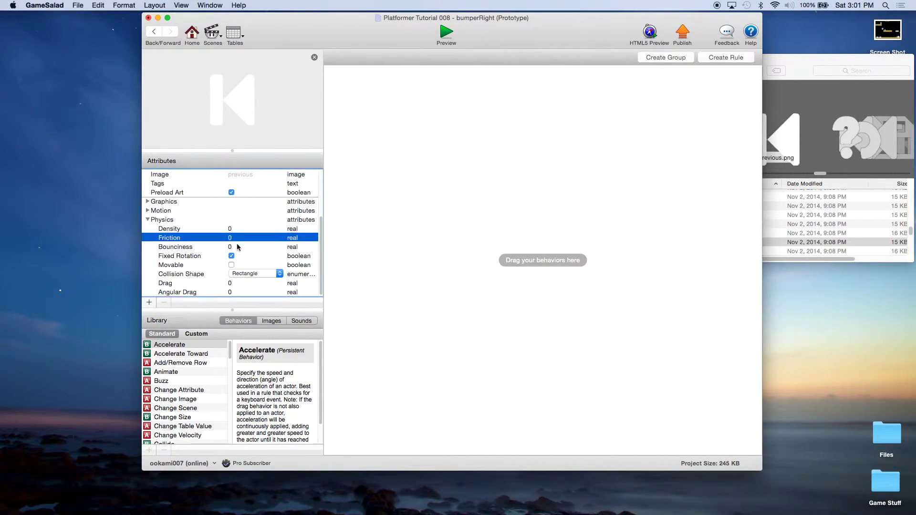
{"action": "left_click", "coordinate": [234, 247]}
{"action": "left_click", "coordinate": [384, 181]}
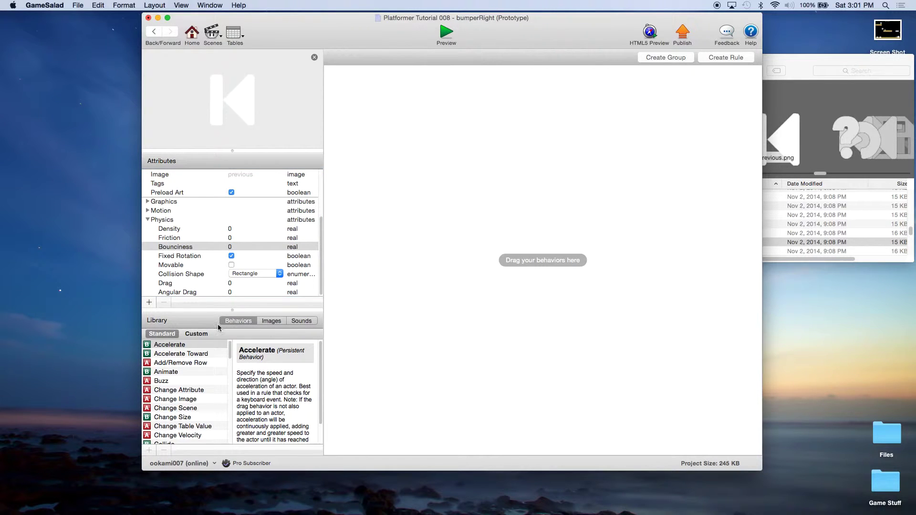
Step: Add a Change Attribute behavior to bumperRight that sets self.Color.Alpha to 0
{"action": "left_click", "coordinate": [179, 390]}
{"action": "left_click_drag", "start_coordinate": [179, 390], "coordinate": [426, 191]}
{"action": "left_click", "coordinate": [465, 95]}
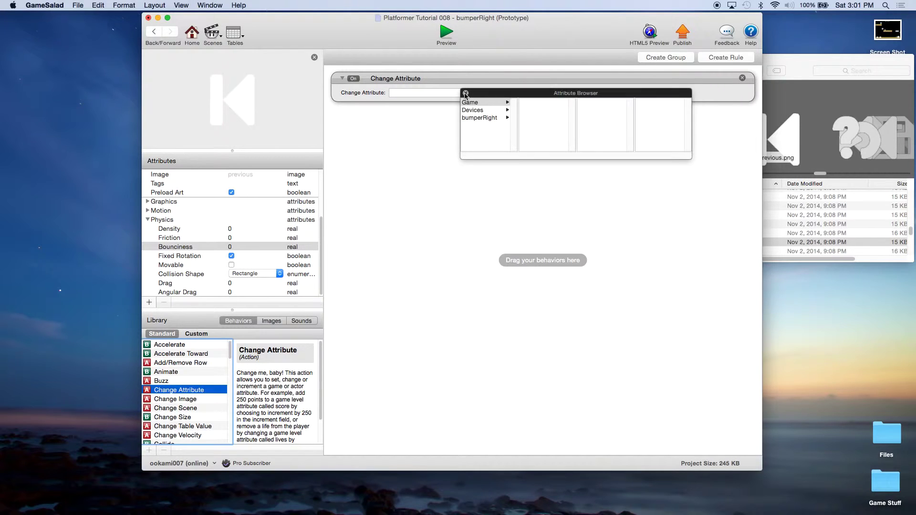
{"action": "left_click", "coordinate": [484, 119]}
{"action": "left_click", "coordinate": [539, 141]}
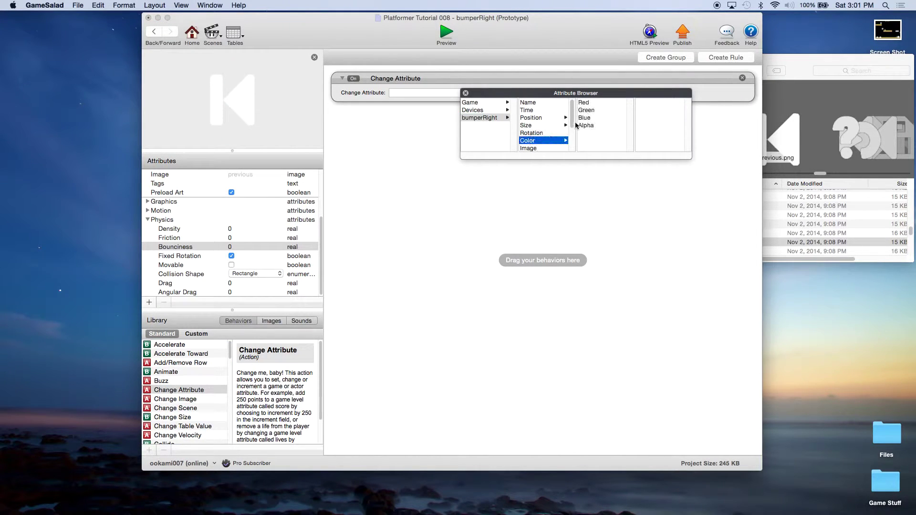
{"action": "left_click", "coordinate": [589, 125]}
{"action": "left_click", "coordinate": [501, 92]}
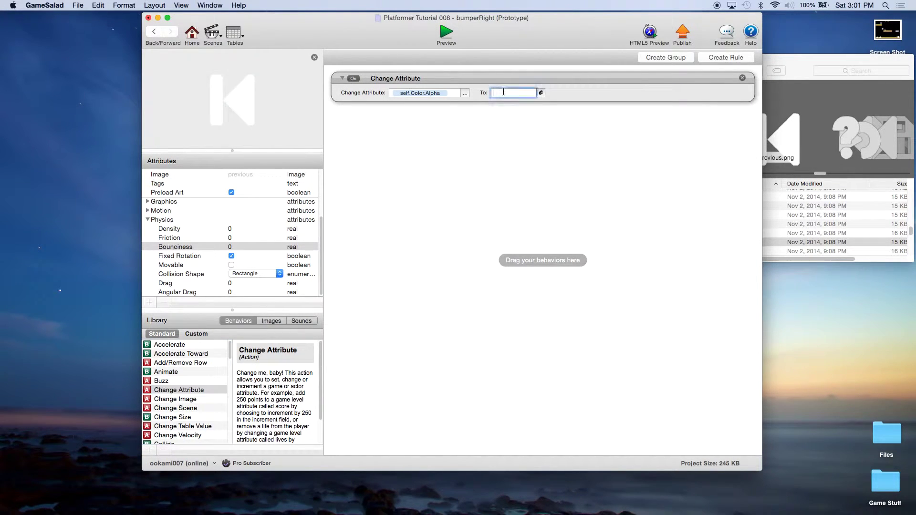
{"action": "type", "text": "0"}
{"action": "left_click", "coordinate": [520, 137]}
Step: Save the project and return to the list of actors
{"action": "left_click", "coordinate": [78, 5]}
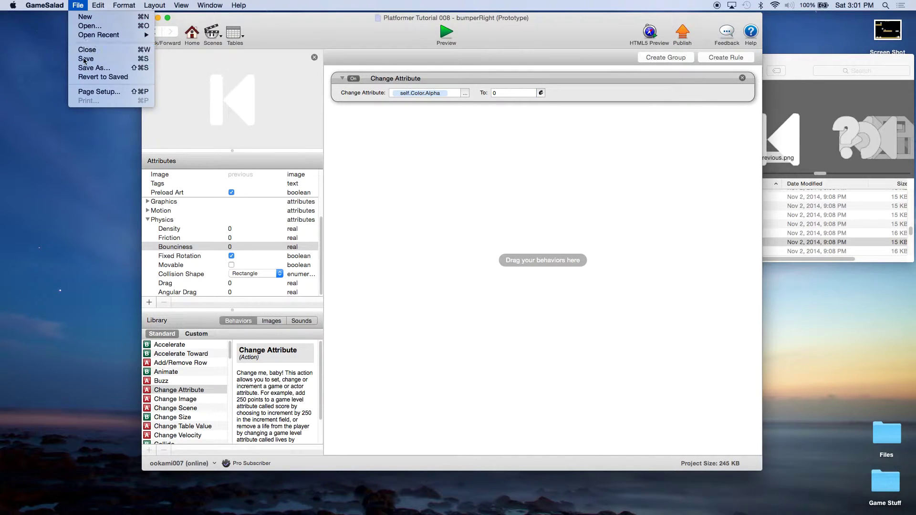
{"action": "left_click", "coordinate": [153, 61]}
{"action": "left_click", "coordinate": [184, 41]}
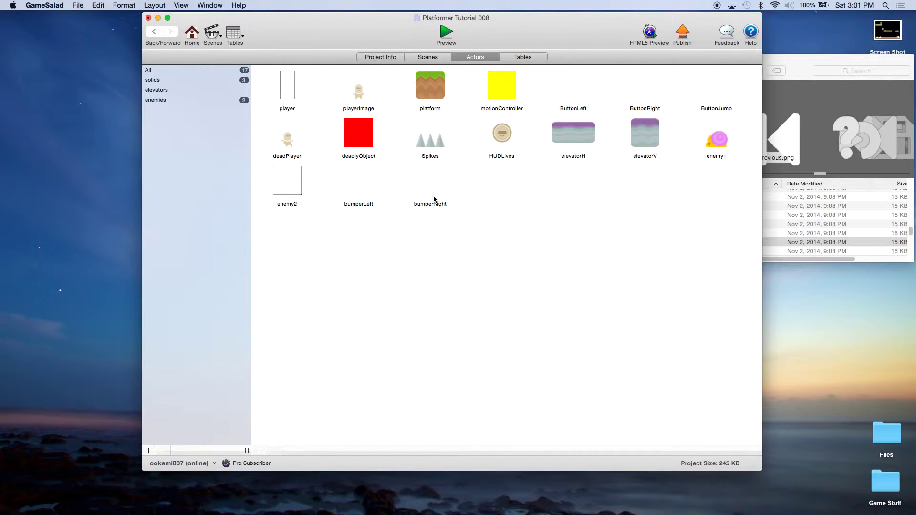
Step: Open the enemy2 actor, set its density, friction and bounciness to 0, and enable fixed rotation
{"action": "double_click", "coordinate": [291, 184]}
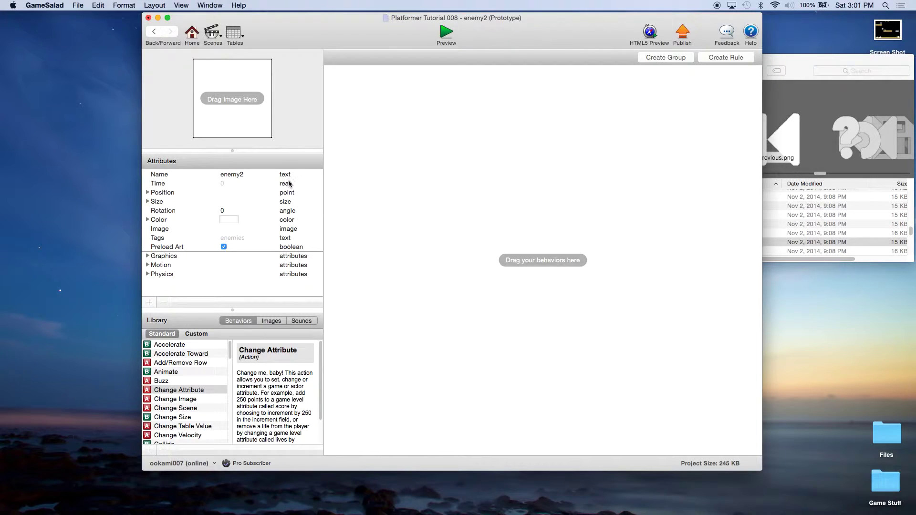
{"action": "left_click", "coordinate": [147, 274]}
{"action": "scroll", "coordinate": [231, 264], "scroll_direction": "down", "scroll_amount": 3}
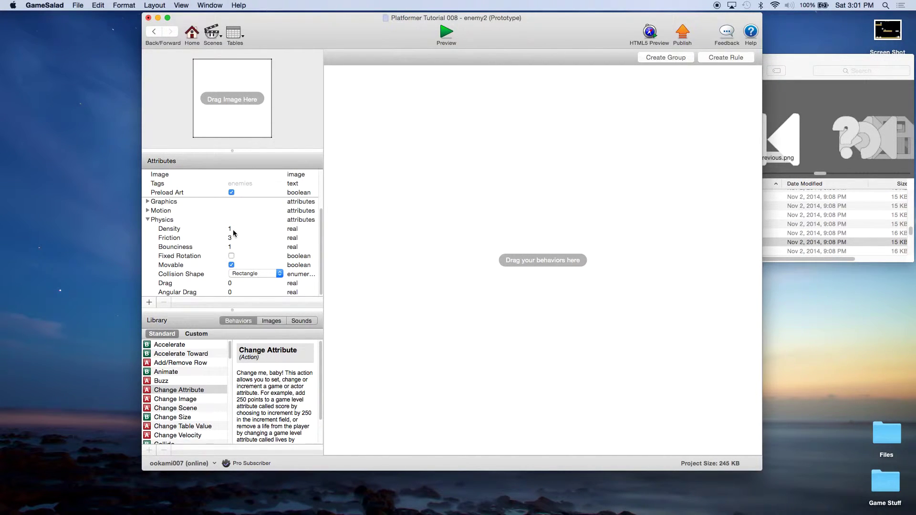
{"action": "double_click", "coordinate": [233, 229]}
{"action": "type", "text": "0"}
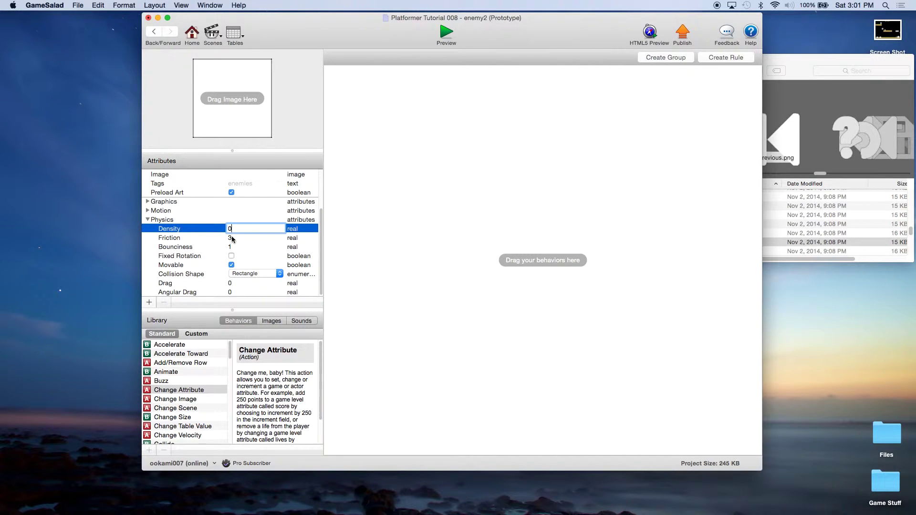
{"action": "double_click", "coordinate": [231, 238]}
{"action": "type", "text": "0"}
{"action": "double_click", "coordinate": [231, 246]}
{"action": "type", "text": "0"}
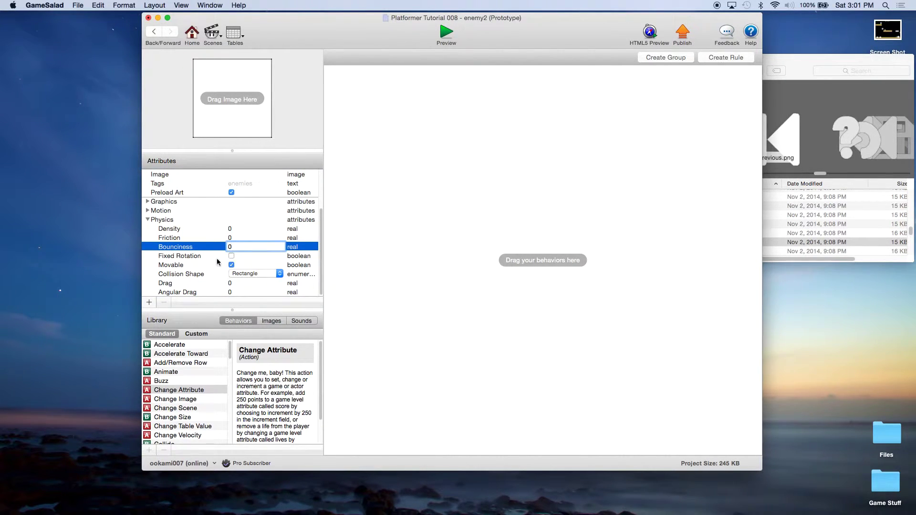
{"action": "left_click", "coordinate": [231, 256]}
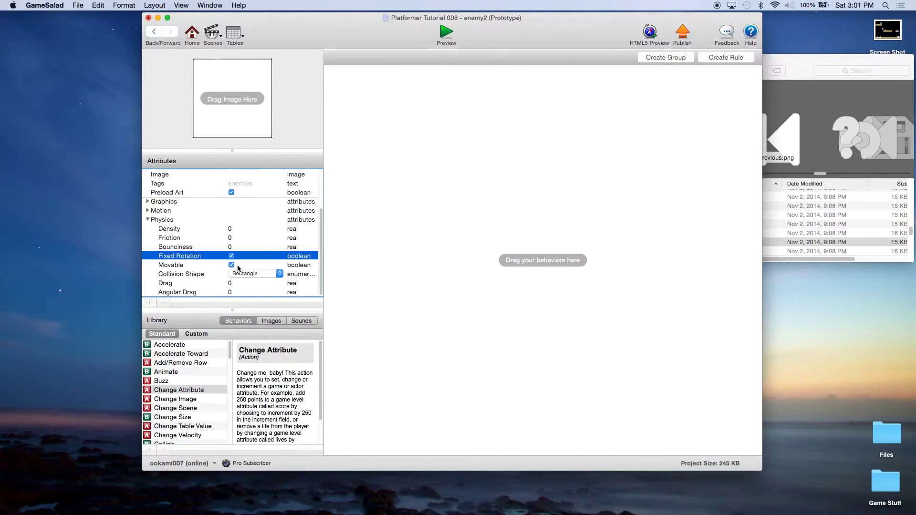
Step: Set the enemy2 actor's width and height to 64 and save the project
{"action": "left_click", "coordinate": [147, 220]}
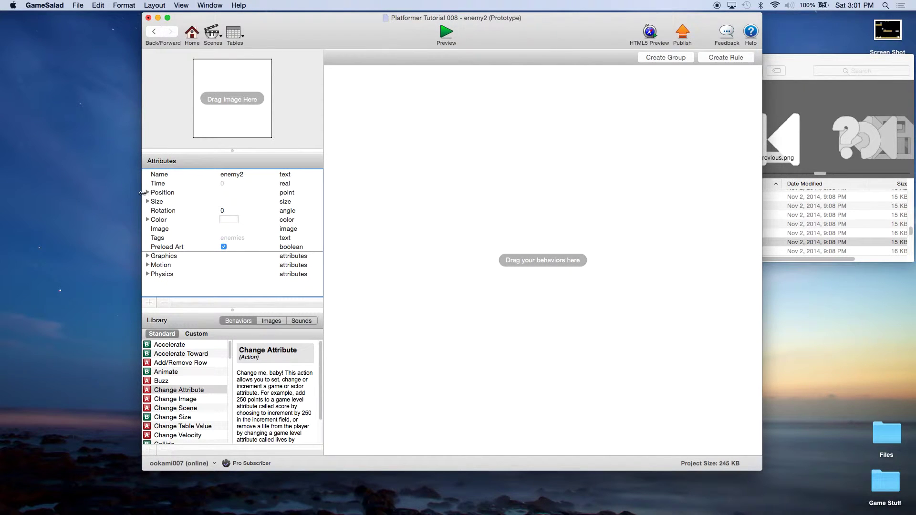
{"action": "left_click", "coordinate": [148, 201]}
{"action": "left_click", "coordinate": [238, 211]}
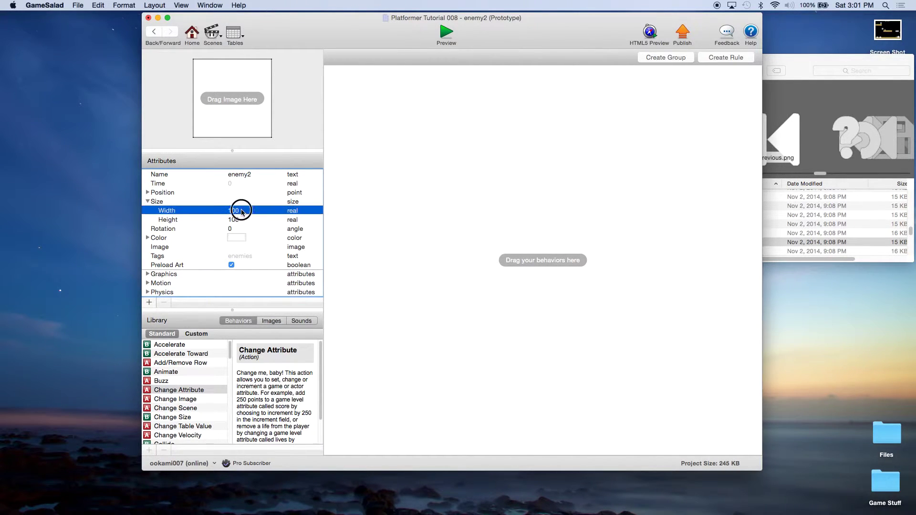
{"action": "left_click", "coordinate": [239, 211]}
{"action": "type", "text": "64"}
{"action": "key", "text": "Tab"}
{"action": "type", "text": "64"}
{"action": "key", "text": "Return"}
{"action": "left_click", "coordinate": [365, 210]}
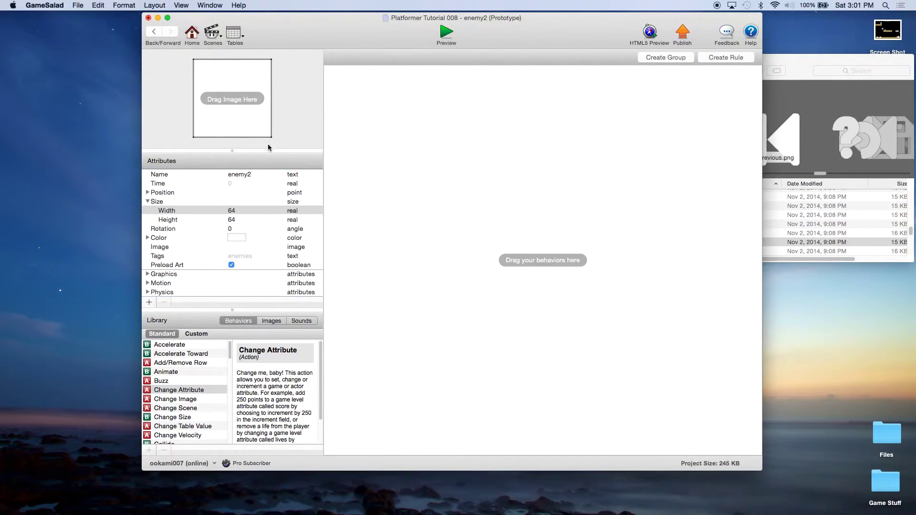
{"action": "left_click", "coordinate": [77, 6]}
{"action": "left_click", "coordinate": [85, 58]}
Step: Import wormGreen.png and wormGreen_move.png from the desktop's platformer folder into the project's image library
{"action": "left_click", "coordinate": [272, 321]}
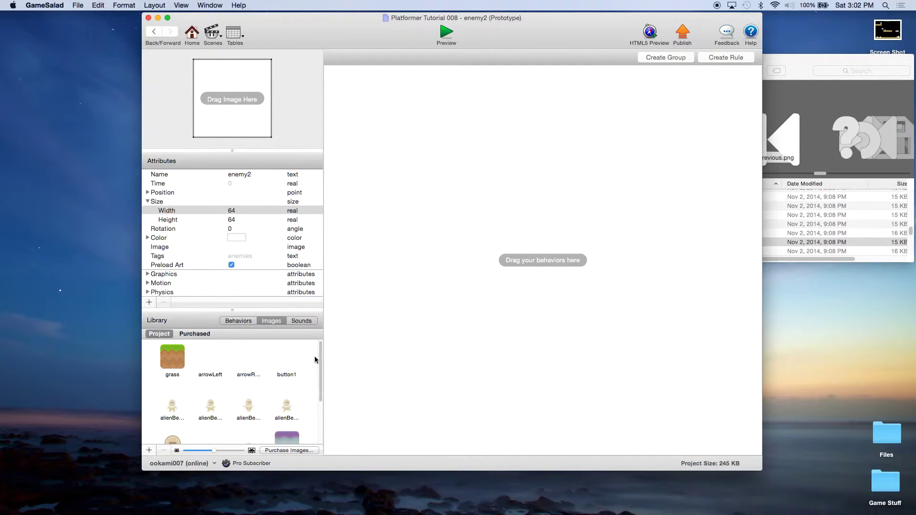
{"action": "left_click_drag", "start_coordinate": [321, 364], "coordinate": [319, 416]}
{"action": "left_click", "coordinate": [802, 63]}
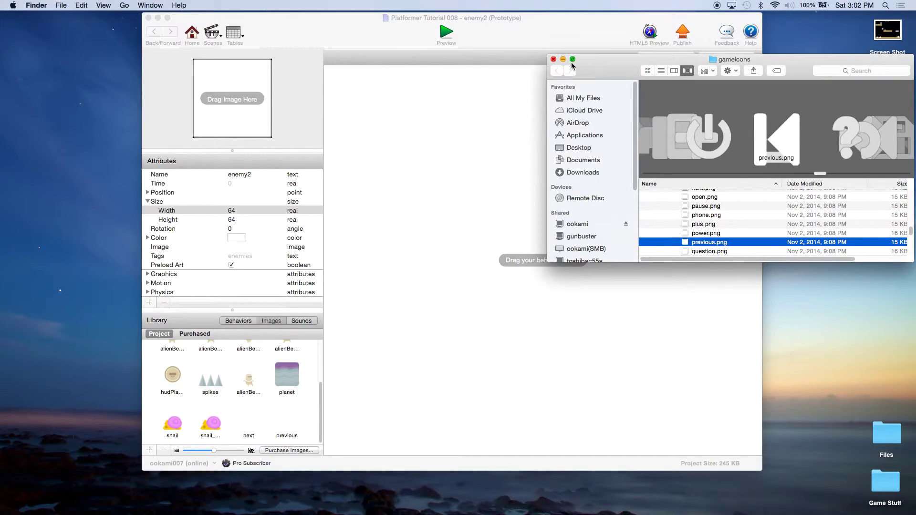
{"action": "left_click", "coordinate": [553, 60]}
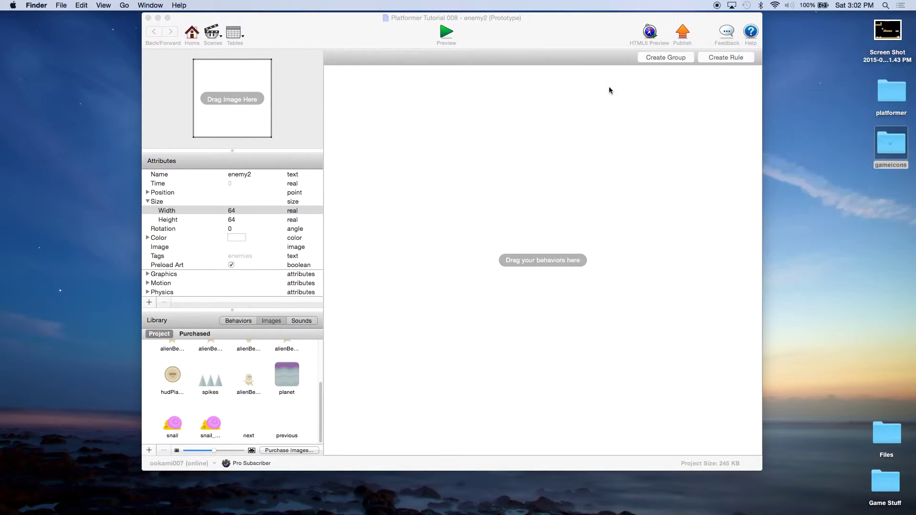
{"action": "left_click", "coordinate": [894, 96]}
{"action": "double_click", "coordinate": [894, 97]}
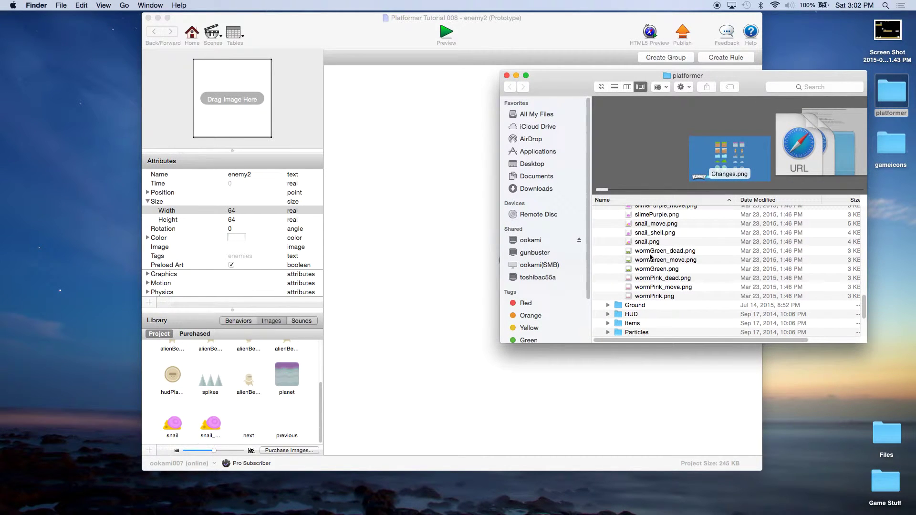
{"action": "left_click", "coordinate": [653, 269]}
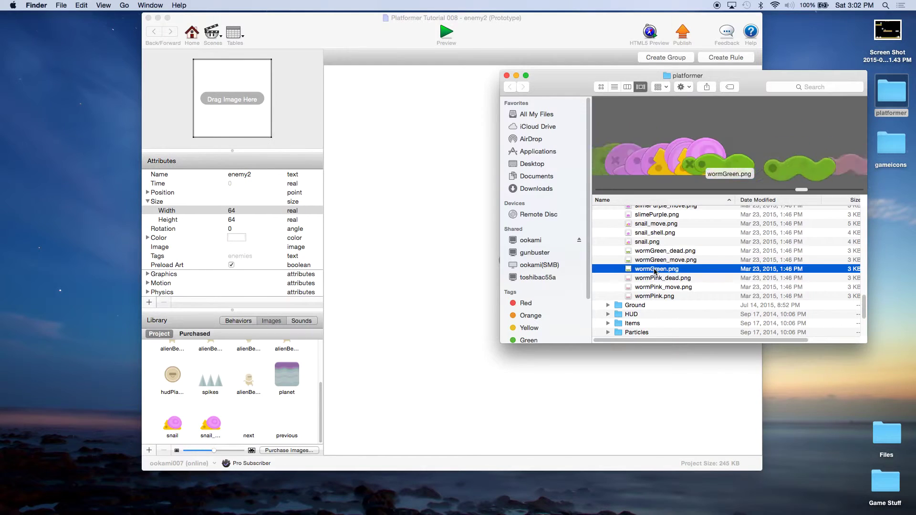
{"action": "left_click_drag", "start_coordinate": [658, 272], "coordinate": [310, 405]}
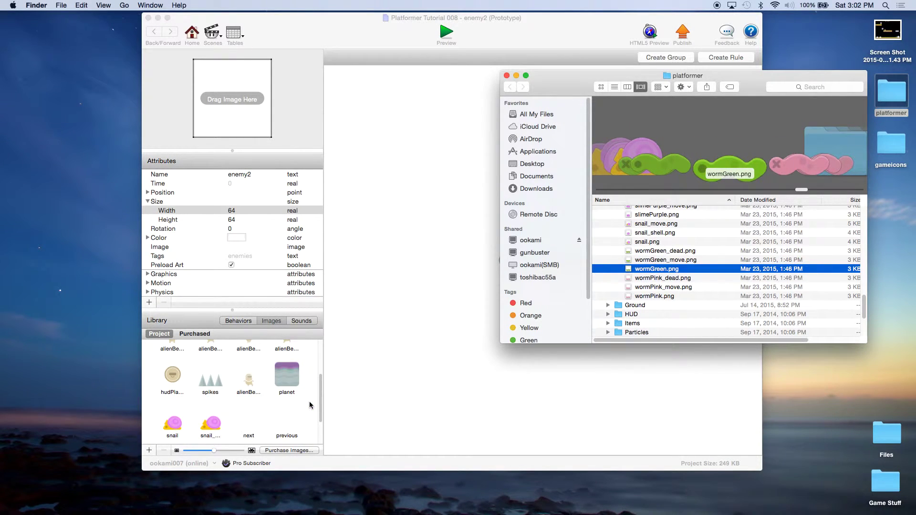
{"action": "left_click", "coordinate": [664, 261]}
{"action": "left_click_drag", "start_coordinate": [644, 261], "coordinate": [315, 370]}
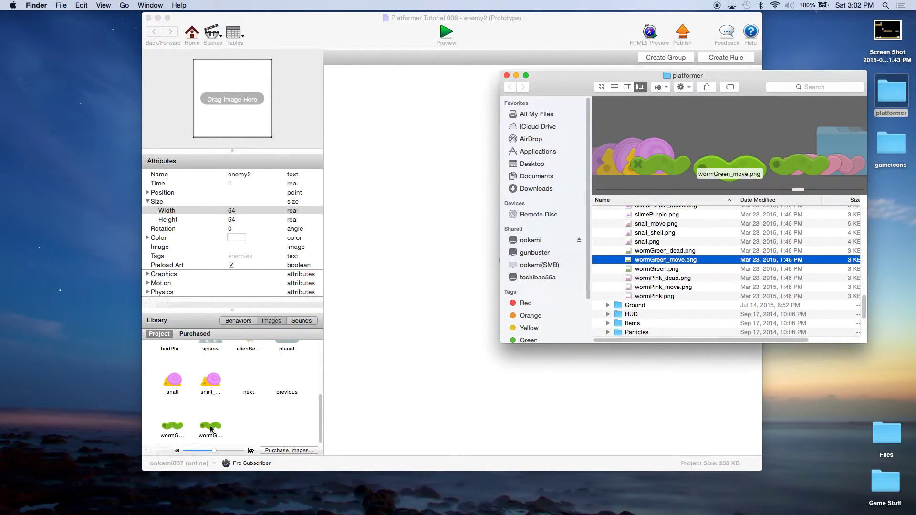
{"action": "left_click", "coordinate": [507, 76]}
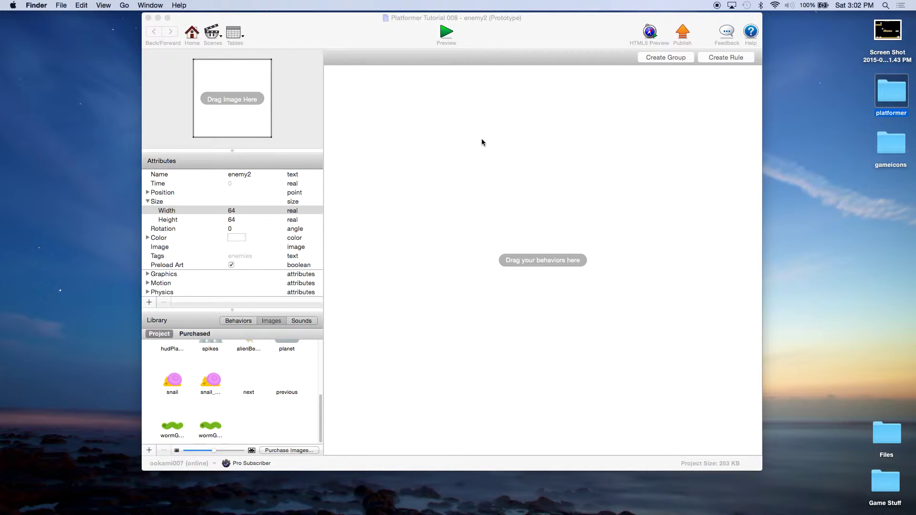
Step: Save the project and assign the wormGreen image to the enemy2 actor
{"action": "left_click", "coordinate": [60, 5]}
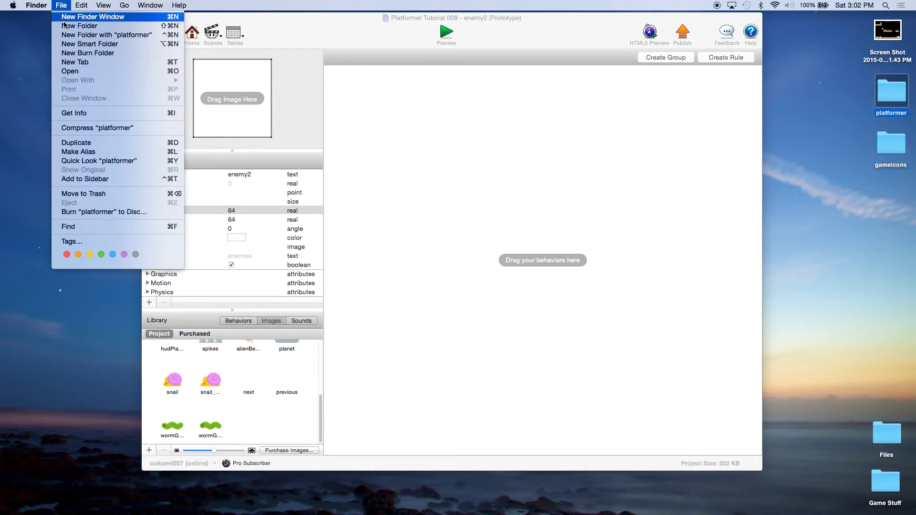
{"action": "left_click", "coordinate": [268, 24]}
{"action": "left_click", "coordinate": [78, 5]}
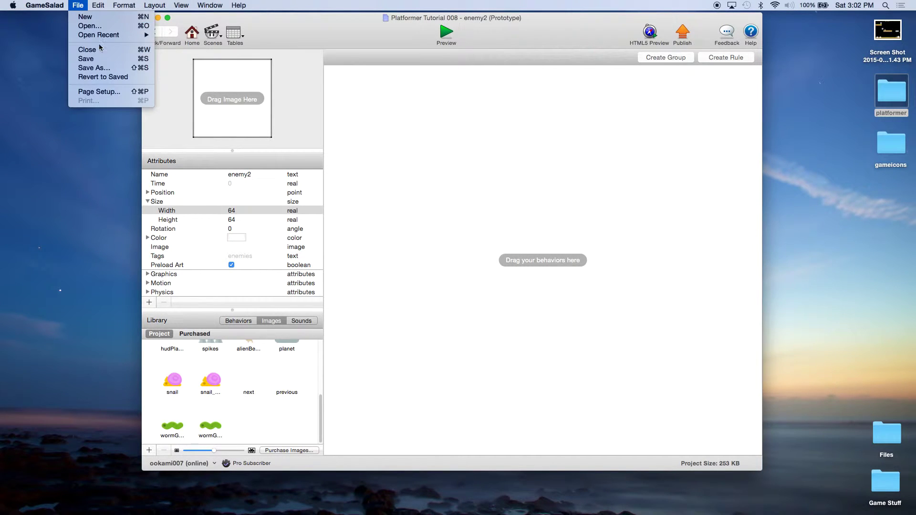
{"action": "left_click", "coordinate": [95, 59]}
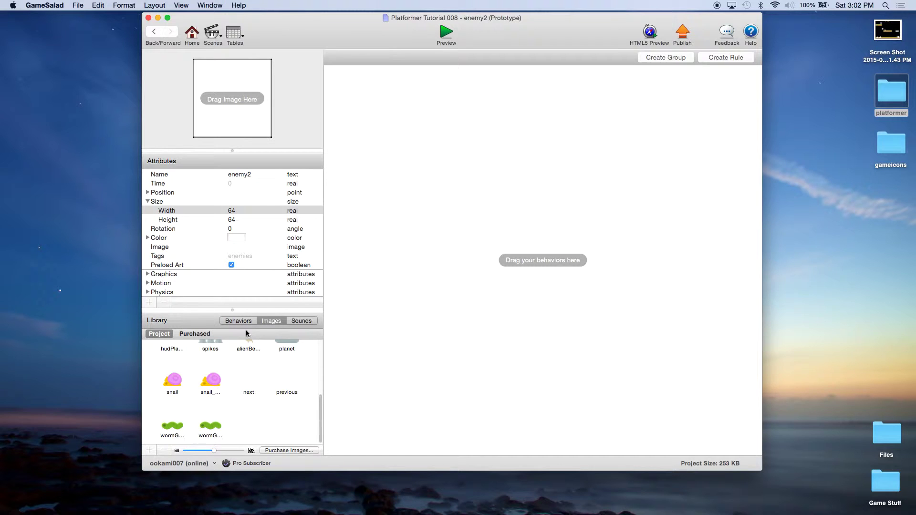
{"action": "left_click_drag", "start_coordinate": [173, 423], "coordinate": [246, 127]}
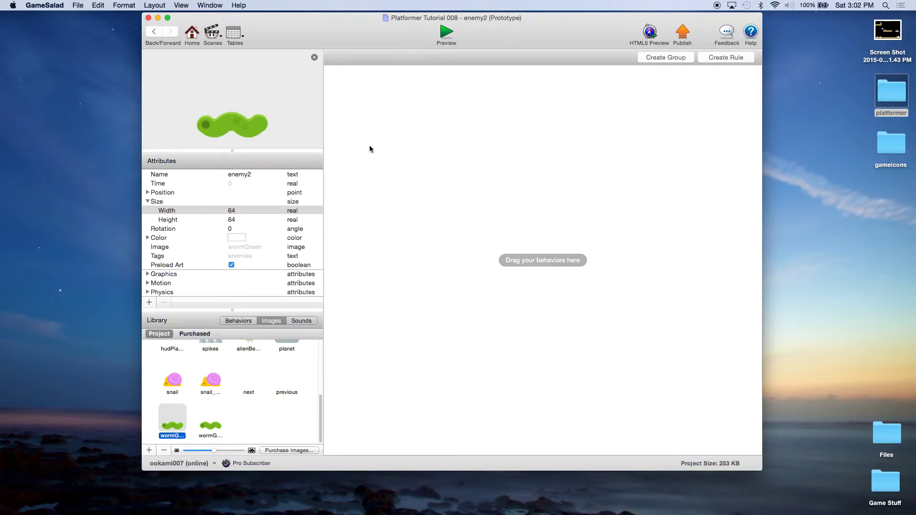
{"action": "left_click", "coordinate": [404, 148]}
Step: Add an Accelerate behavior to enemy2 and rename it Gravity
{"action": "left_click", "coordinate": [243, 322]}
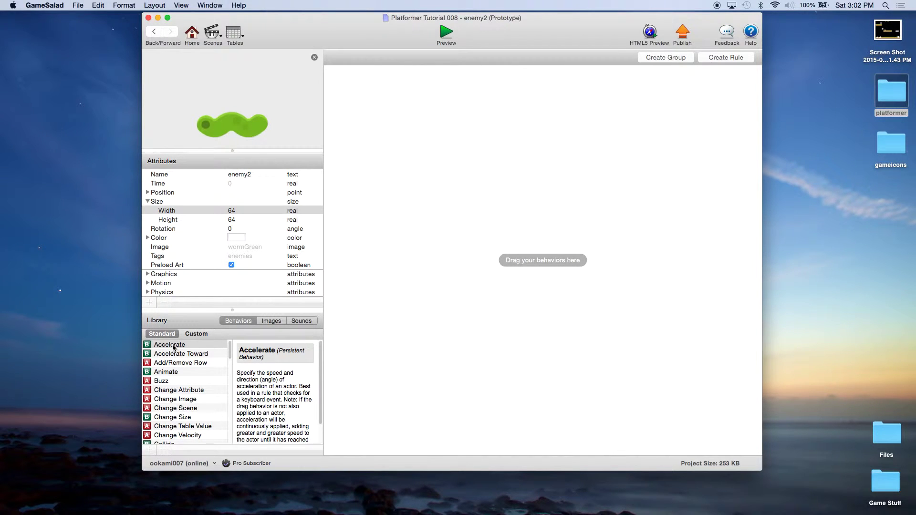
{"action": "left_click_drag", "start_coordinate": [165, 344], "coordinate": [436, 147]}
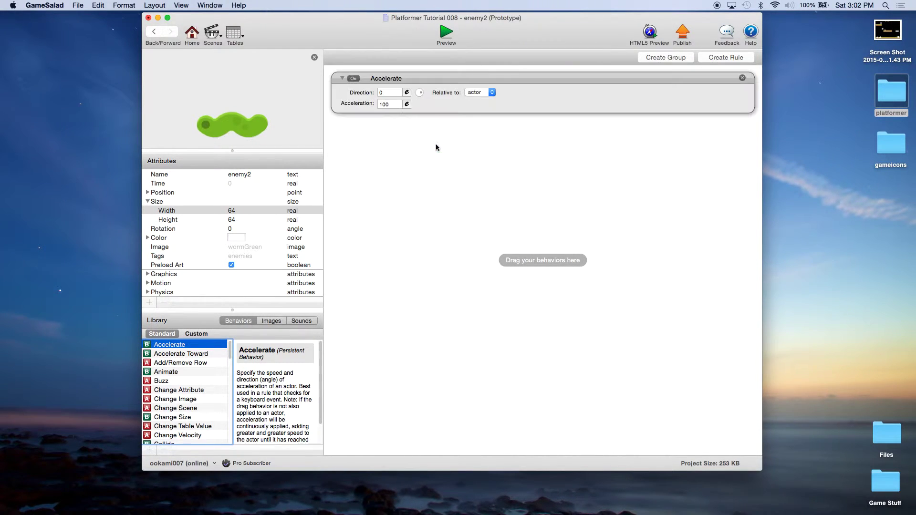
{"action": "double_click", "coordinate": [398, 79]}
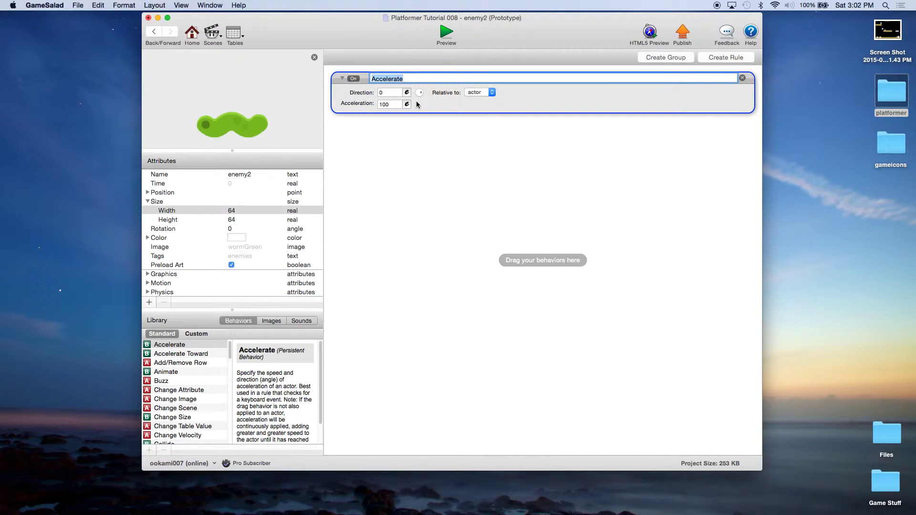
{"action": "type", "text": "Gravity"}
{"action": "key", "text": "Return"}
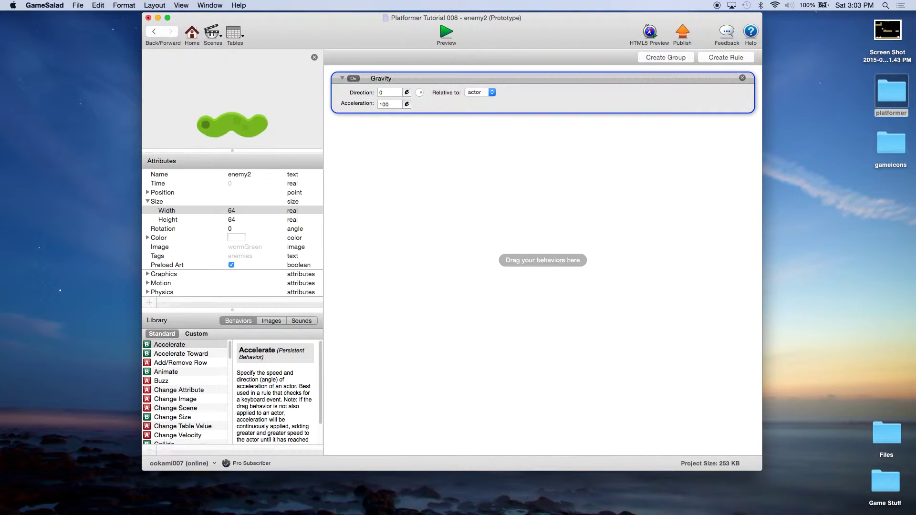
Step: Make the Gravity behavior relative to the scene, with direction 270 and acceleration 1,000
{"action": "left_click", "coordinate": [483, 99]}
{"action": "left_click", "coordinate": [484, 101]}
{"action": "left_click", "coordinate": [391, 94]}
{"action": "type", "text": "270"}
{"action": "left_click", "coordinate": [391, 105]}
{"action": "left_click", "coordinate": [394, 105]}
{"action": "left_click", "coordinate": [423, 132]}
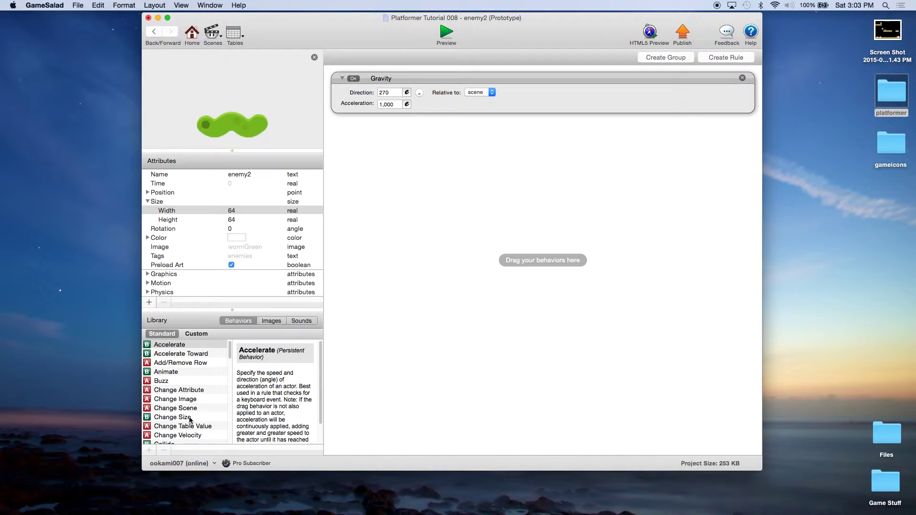
Step: Add a Collide behavior to enemy2 that bounces against actors with the tag solids
{"action": "scroll", "coordinate": [189, 420], "scroll_direction": "down", "scroll_amount": 2}
{"action": "left_click_drag", "start_coordinate": [181, 426], "coordinate": [497, 138]}
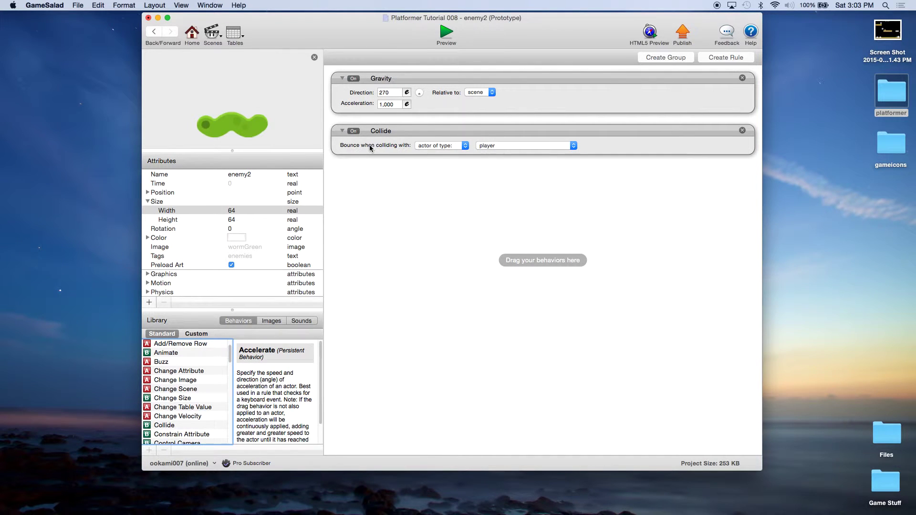
{"action": "left_click", "coordinate": [451, 146]}
{"action": "left_click", "coordinate": [454, 152]}
{"action": "left_click", "coordinate": [485, 168]}
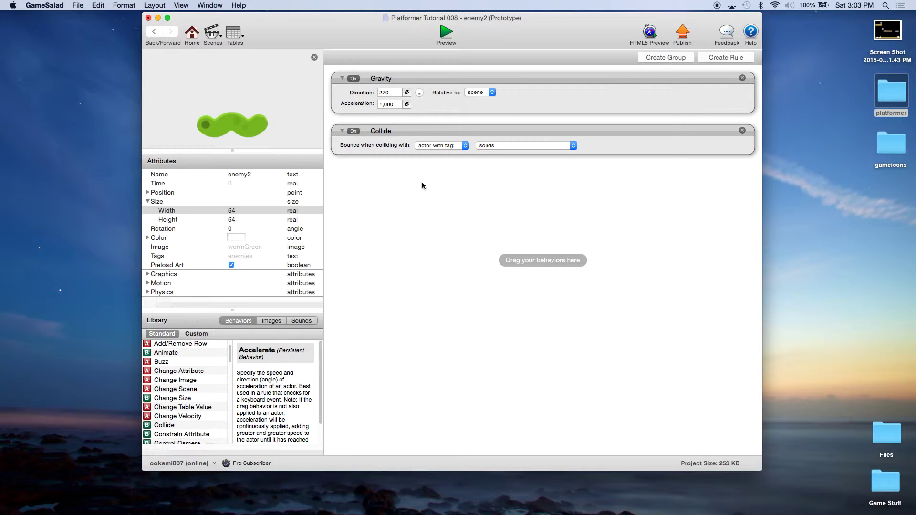
Step: Add an Animate behavior to enemy2 at 6 fps and disable restoring the actor image when done
{"action": "scroll", "coordinate": [186, 412], "scroll_direction": "down", "scroll_amount": 2}
{"action": "scroll", "coordinate": [186, 413], "scroll_direction": "down", "scroll_amount": 5}
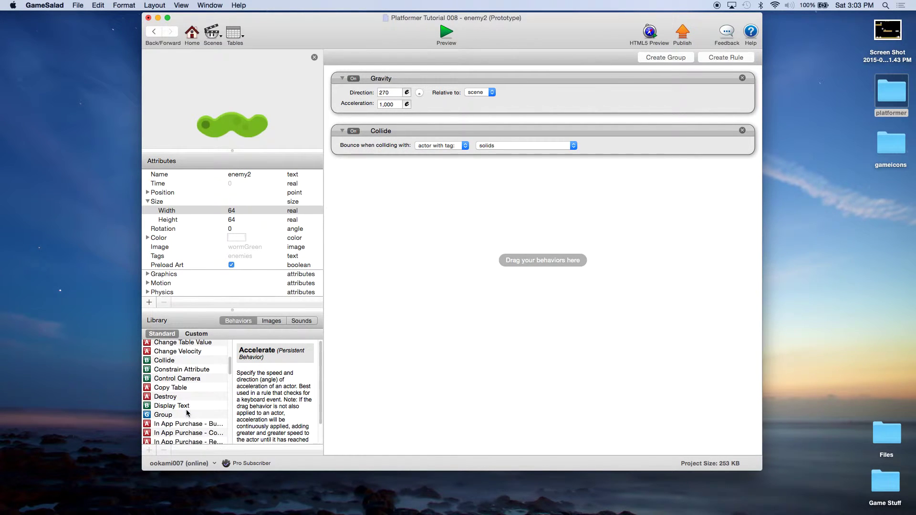
{"action": "scroll", "coordinate": [186, 413], "scroll_direction": "up", "scroll_amount": 8}
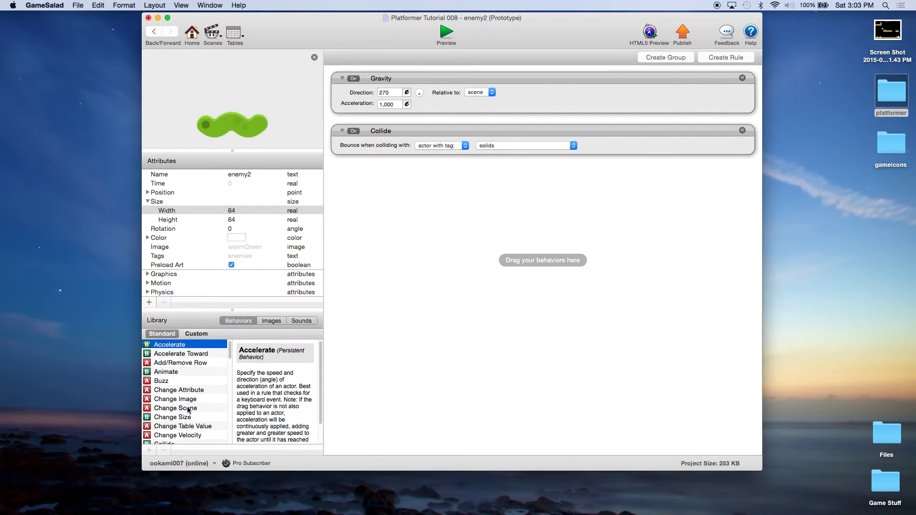
{"action": "left_click", "coordinate": [166, 374]}
{"action": "left_click_drag", "start_coordinate": [166, 374], "coordinate": [448, 189]}
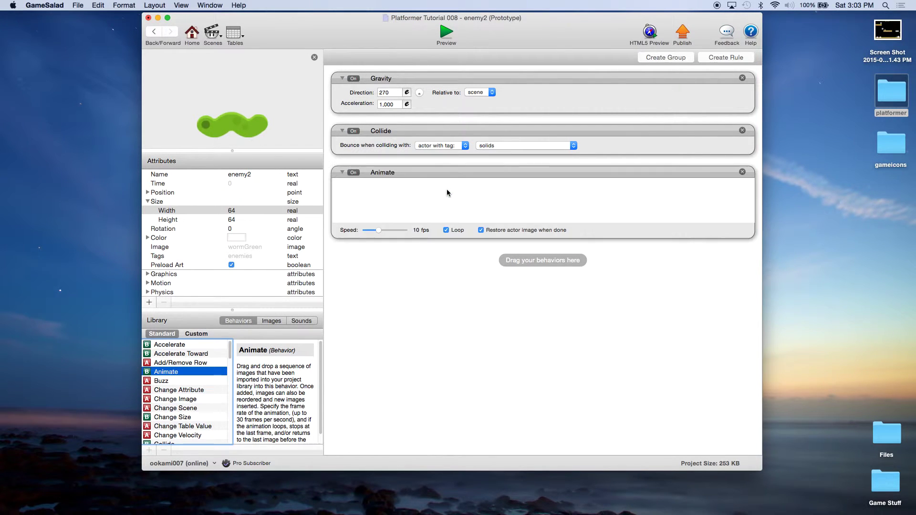
{"action": "left_click_drag", "start_coordinate": [380, 232], "coordinate": [380, 232]}
{"action": "left_click", "coordinate": [481, 232]}
Step: Add the wormGreen and wormGreen_move images as frames 1 and 2 of the Animate behavior
{"action": "left_click", "coordinate": [279, 323]}
{"action": "left_click_drag", "start_coordinate": [170, 428], "coordinate": [358, 203]}
{"action": "left_click_drag", "start_coordinate": [217, 428], "coordinate": [405, 205]}
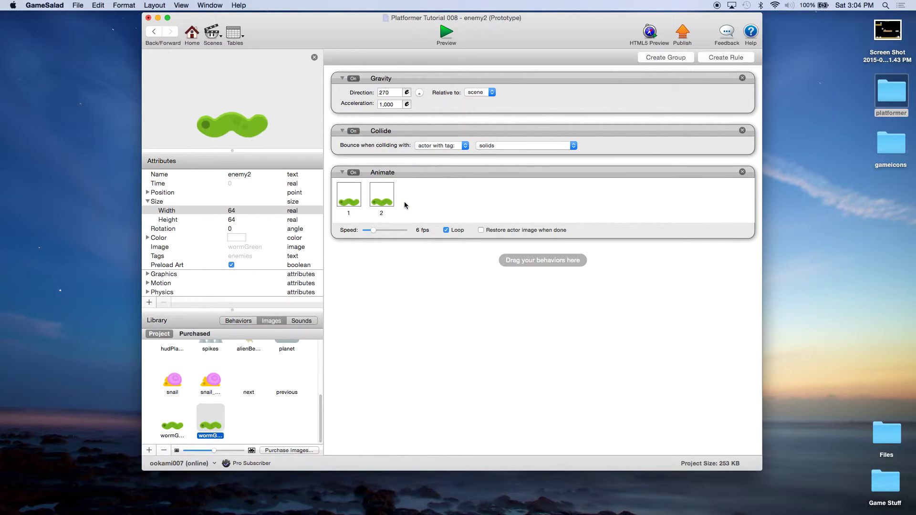
{"action": "left_click", "coordinate": [458, 171]}
{"action": "left_click", "coordinate": [431, 299]}
{"action": "left_click", "coordinate": [78, 5]}
{"action": "left_click", "coordinate": [175, 239]}
Step: Add an integer attribute named speed to enemy2 and set its value to 100
{"action": "left_click", "coordinate": [150, 303]}
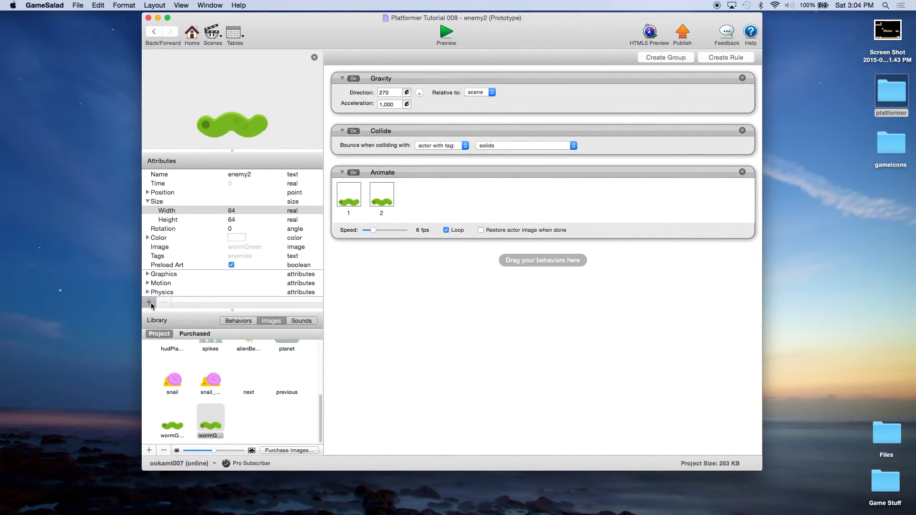
{"action": "left_click", "coordinate": [419, 82]}
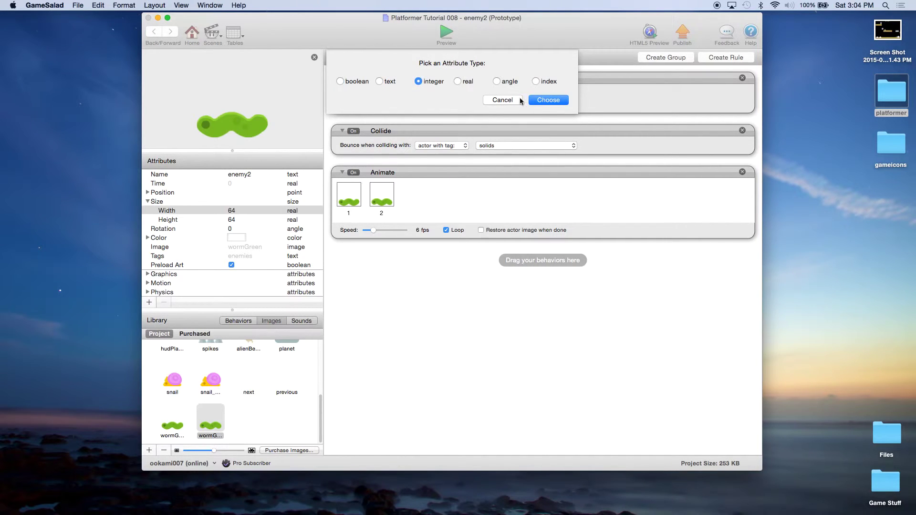
{"action": "left_click", "coordinate": [548, 100]}
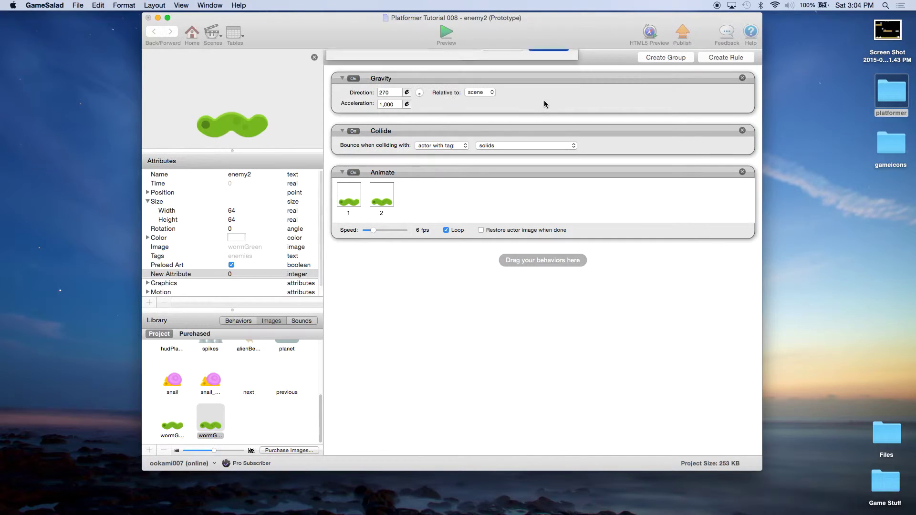
{"action": "double_click", "coordinate": [181, 275]}
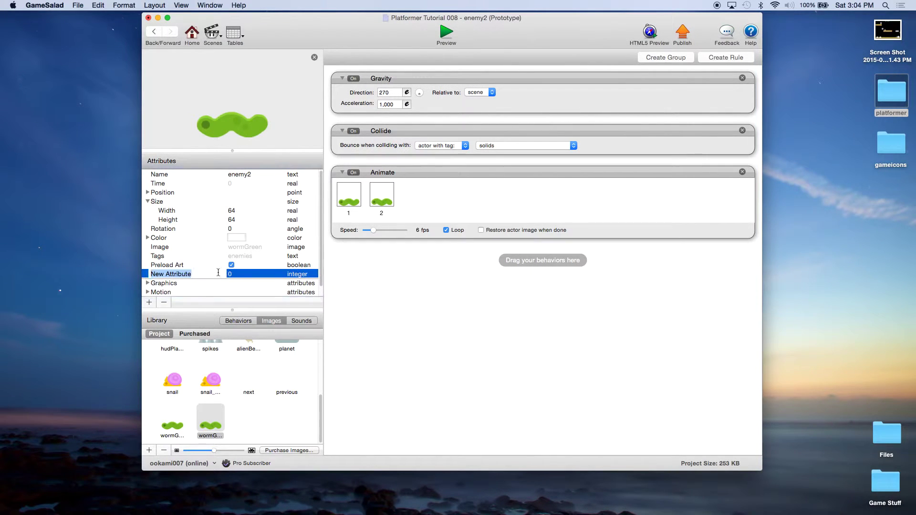
{"action": "type", "text": "s"}
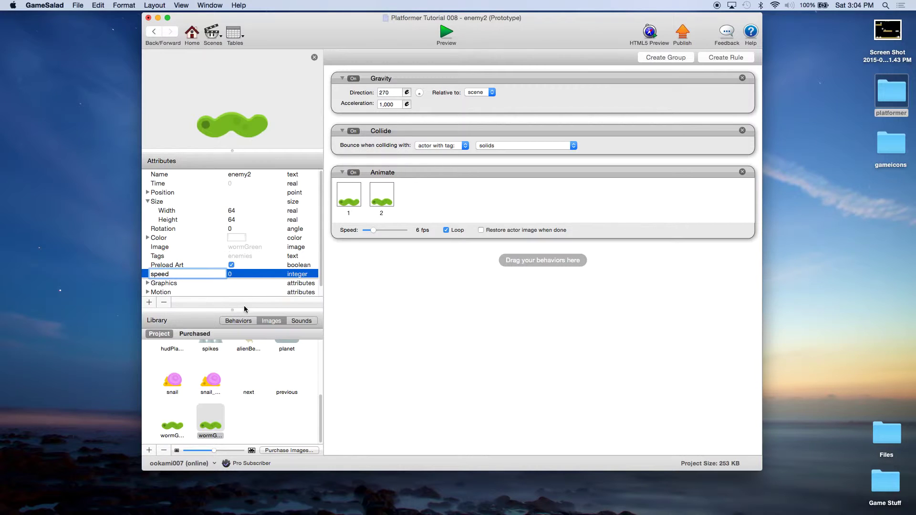
{"action": "type", "text": "peed"}
{"action": "key", "text": "Return"}
{"action": "double_click", "coordinate": [231, 274]}
{"action": "left_click", "coordinate": [253, 277]}
{"action": "key", "text": "BackSpace"}
{"action": "type", "text": "1"}
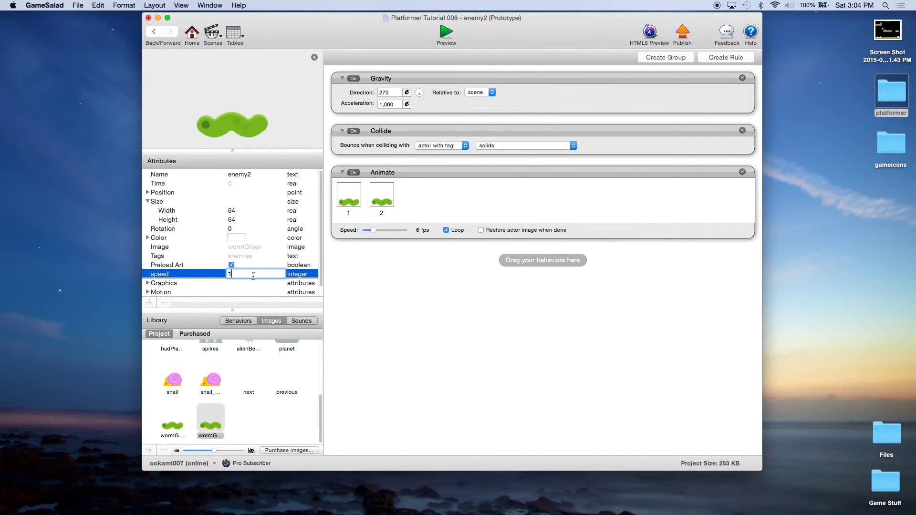
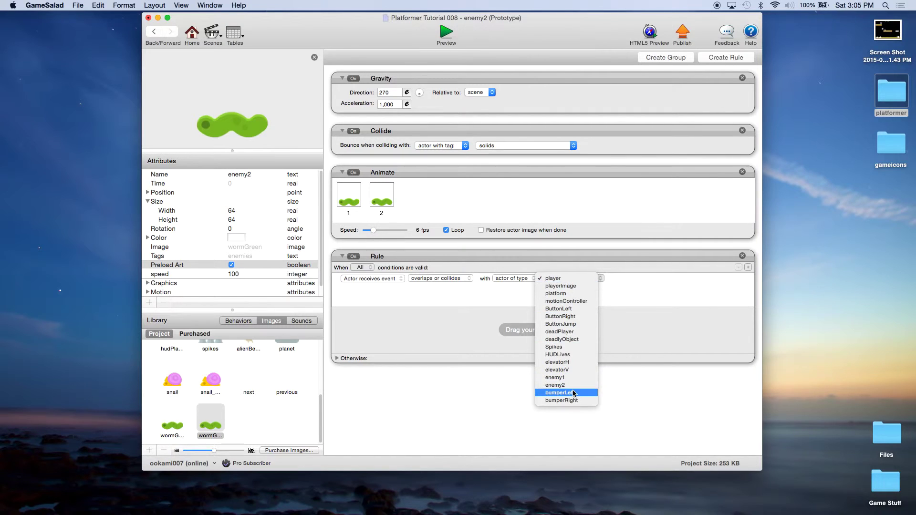
Step: Make the new enemy2 rule trigger on overlapping or colliding with the bumperLeft actor, and show the available behaviors
{"action": "left_click", "coordinate": [574, 393]}
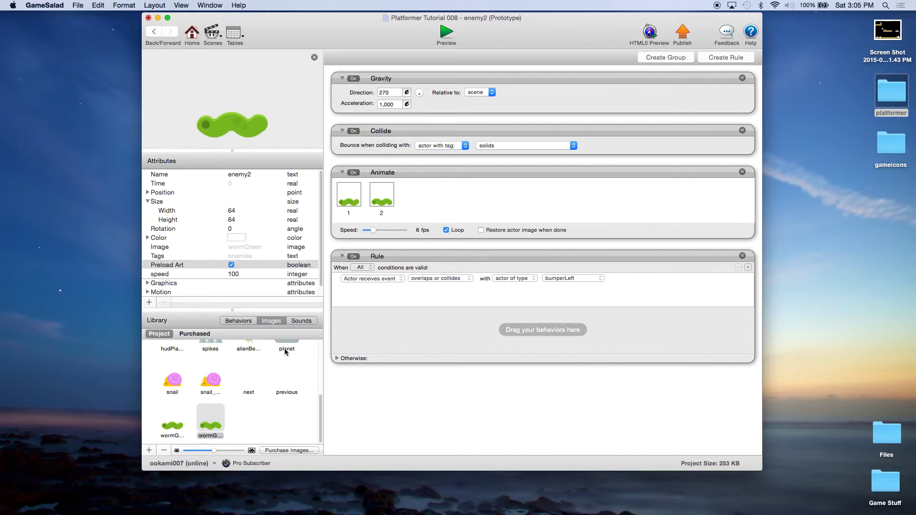
{"action": "left_click", "coordinate": [241, 322]}
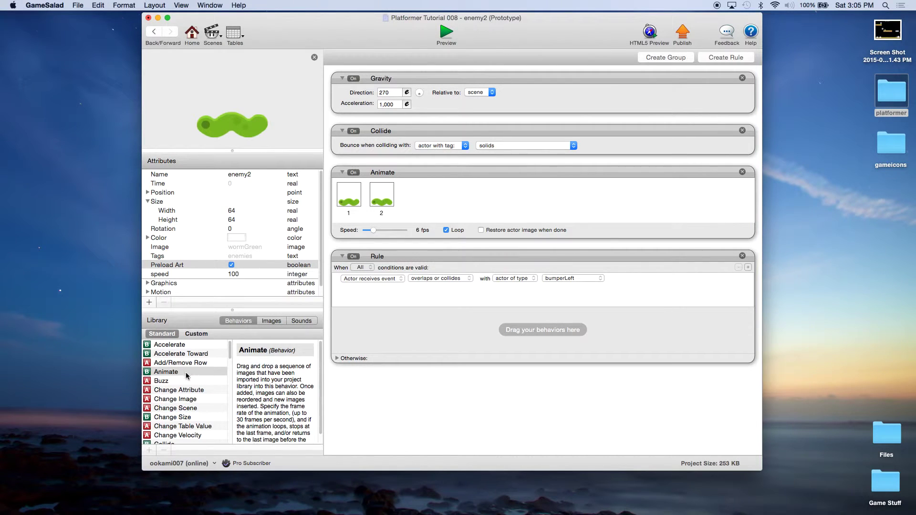
Step: Add a Change Attribute behavior to the bumperLeft rule, targeting enemy2's Motion Linear Velocity X attribute
{"action": "left_click", "coordinate": [180, 388]}
{"action": "left_click_drag", "start_coordinate": [180, 389], "coordinate": [401, 332]}
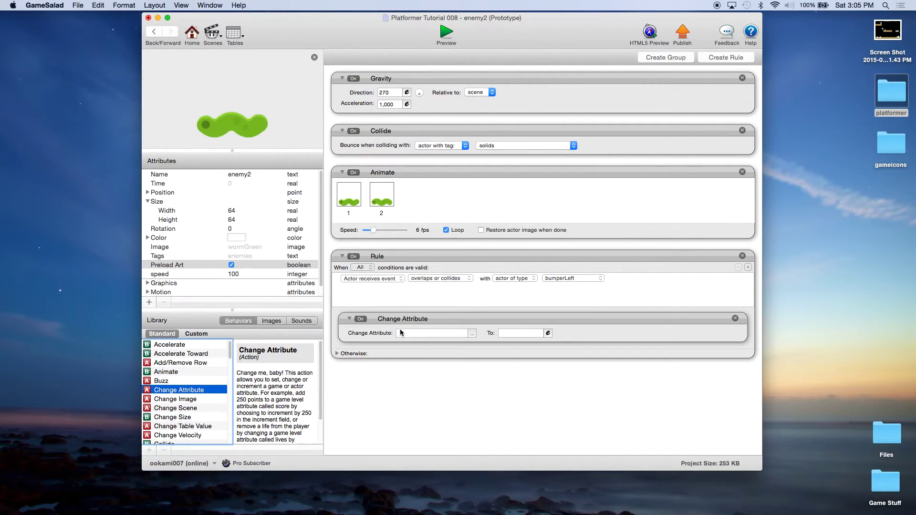
{"action": "left_click", "coordinate": [472, 333]}
{"action": "left_click", "coordinate": [493, 360]}
{"action": "scroll", "coordinate": [543, 377], "scroll_direction": "down", "scroll_amount": 3}
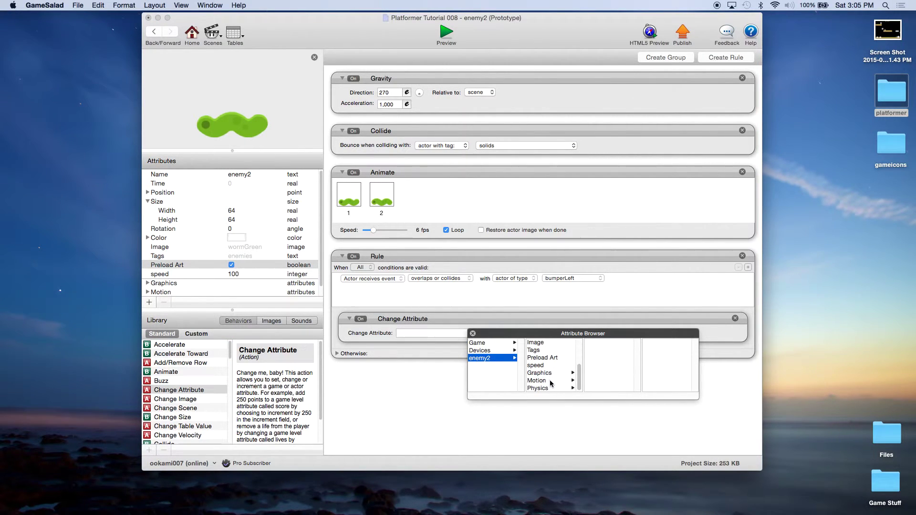
{"action": "left_click", "coordinate": [549, 380]}
{"action": "left_click", "coordinate": [610, 344]}
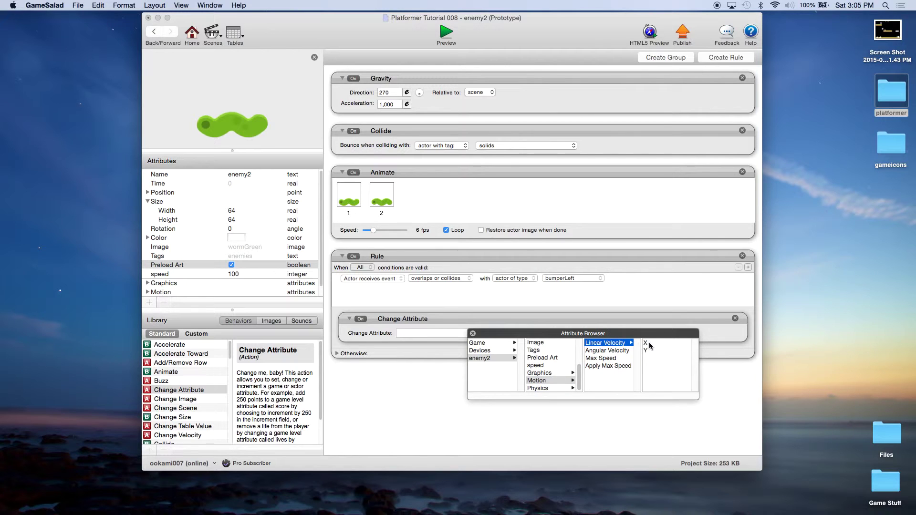
{"action": "left_click", "coordinate": [645, 343]}
Step: Set the Change Attribute value in the bumperLeft rule to the expression self.speed
{"action": "left_click", "coordinate": [548, 333]}
{"action": "left_click", "coordinate": [507, 349]}
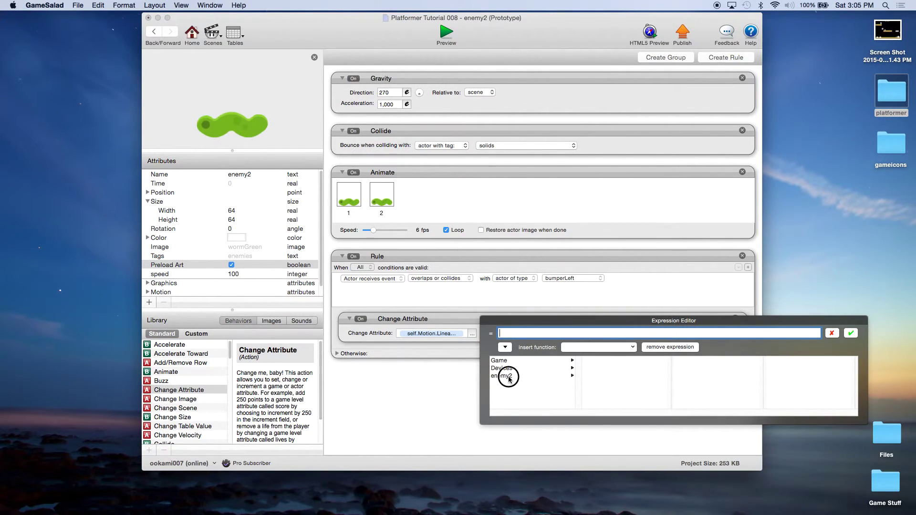
{"action": "left_click", "coordinate": [505, 376]}
{"action": "scroll", "coordinate": [619, 384], "scroll_direction": "down", "scroll_amount": 3}
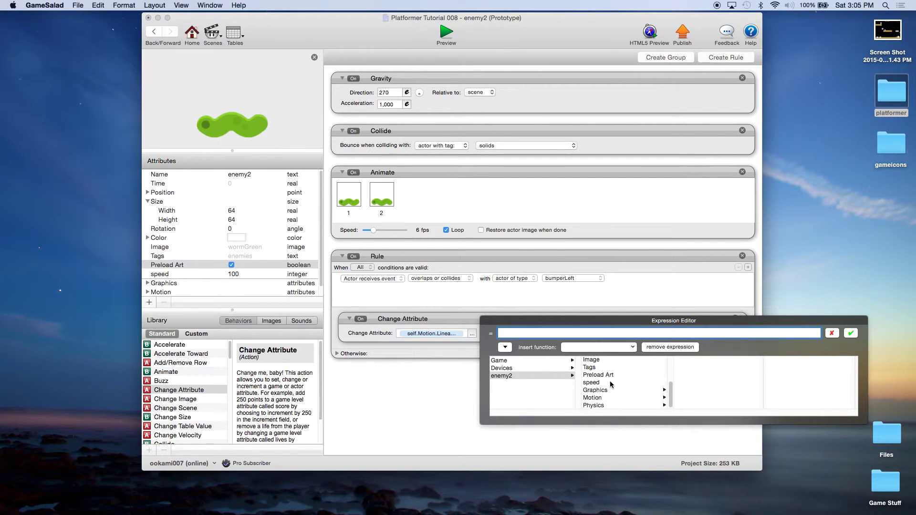
{"action": "left_click", "coordinate": [603, 383]}
{"action": "left_click", "coordinate": [850, 333]}
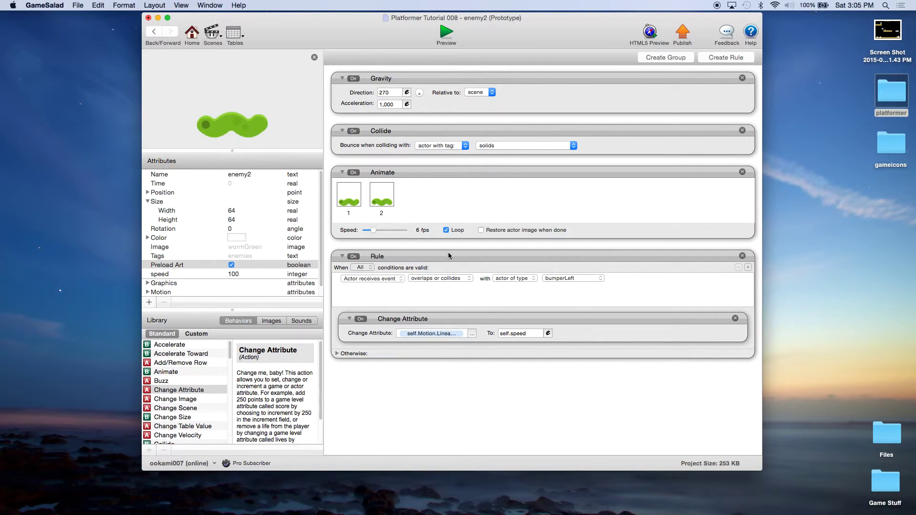
Step: Rename the bumperLeft collision rule as LeftBumper
{"action": "double_click", "coordinate": [376, 257]}
{"action": "type", "text": "LeftBumper"}
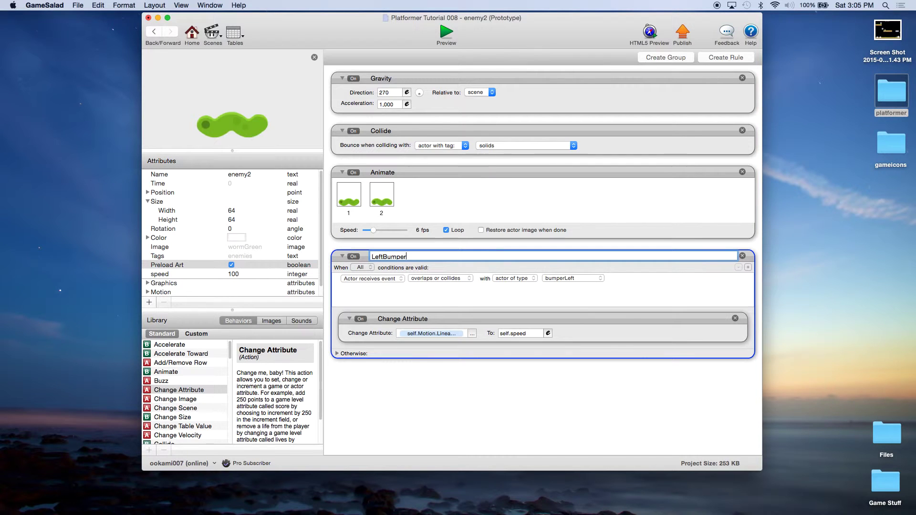
{"action": "key", "text": "Return"}
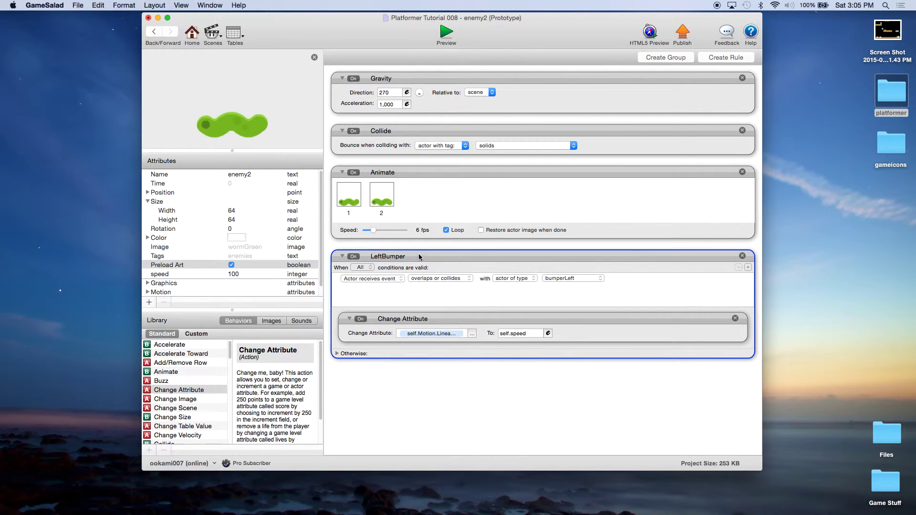
Step: Duplicate the LeftBumper rule directly below the original and rename the copy RightBumper
{"action": "left_click_drag", "start_coordinate": [426, 254], "coordinate": [429, 377]}
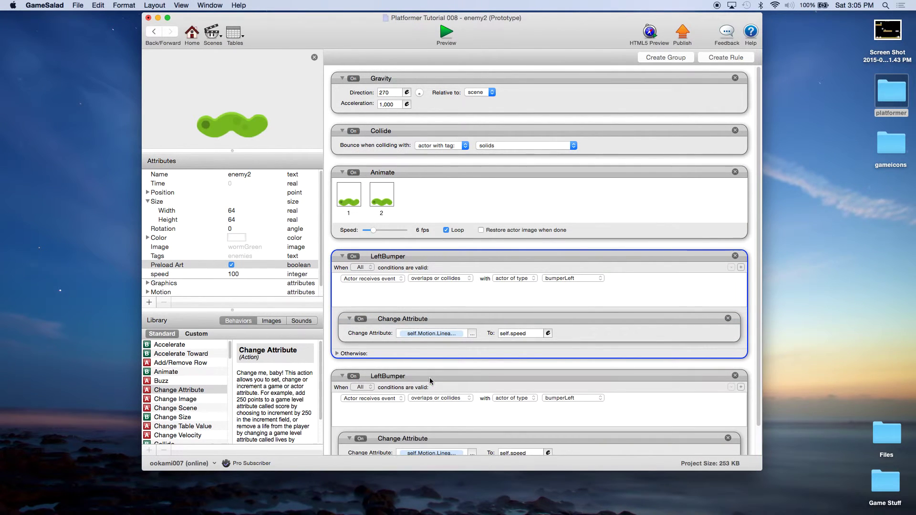
{"action": "double_click", "coordinate": [383, 377]}
{"action": "left_click", "coordinate": [382, 376]}
{"action": "left_click_drag", "start_coordinate": [383, 377], "coordinate": [370, 372]}
{"action": "type", "text": "Right"}
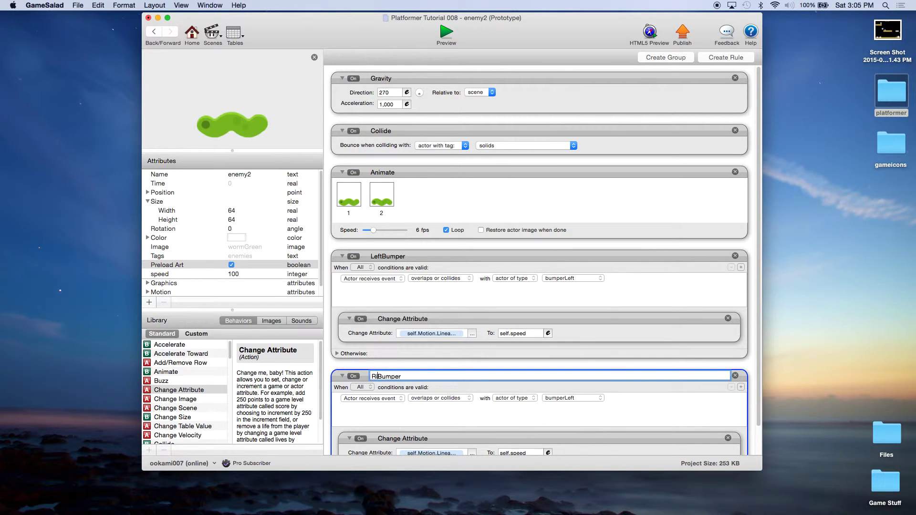
{"action": "key", "text": "Return"}
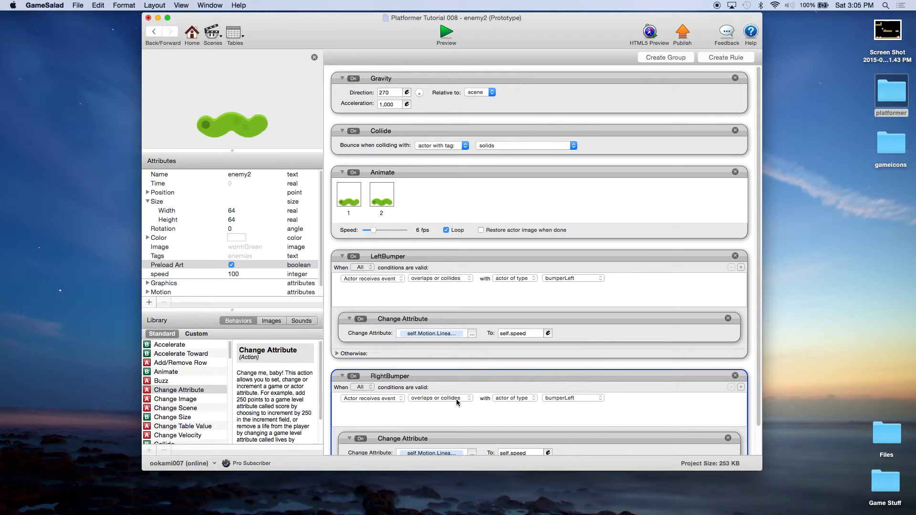
Step: Make the RightBumper rule respond to the bumperRight actor and set its Change Attribute value to -self.speed
{"action": "left_click", "coordinate": [564, 399]}
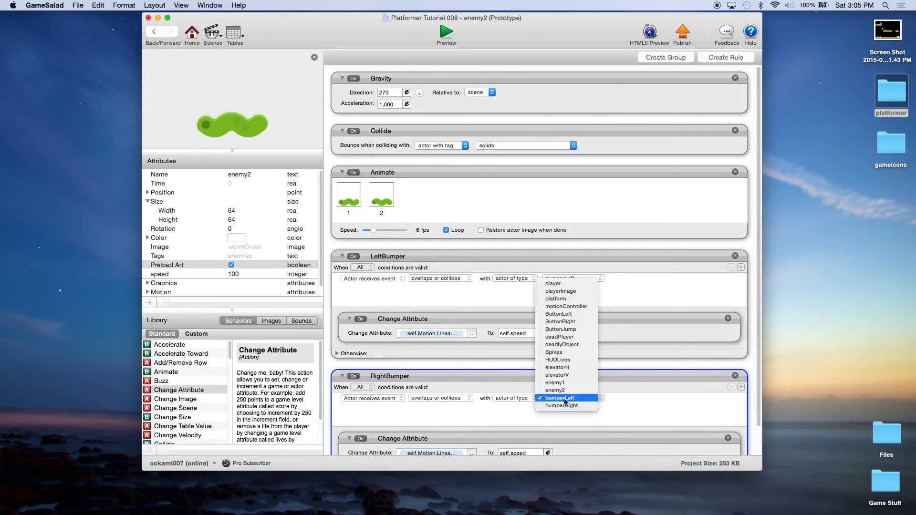
{"action": "left_click", "coordinate": [565, 408]}
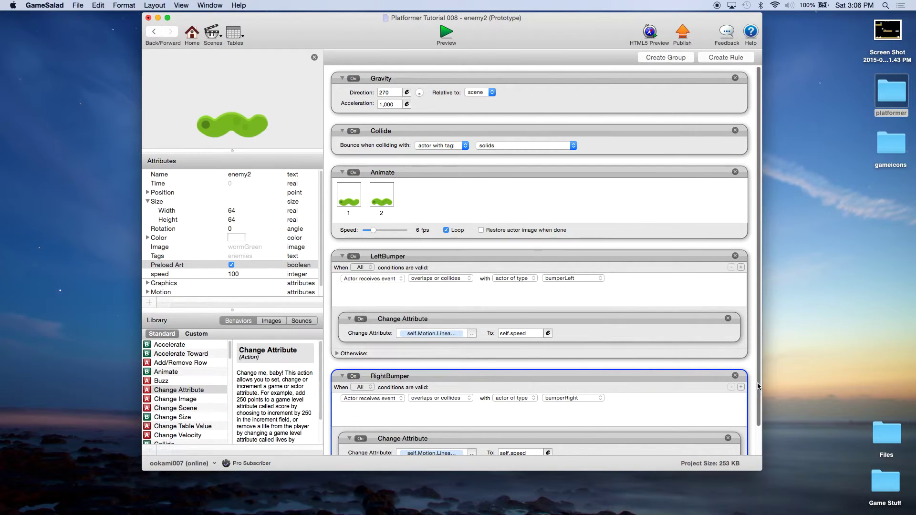
{"action": "scroll", "coordinate": [757, 389], "scroll_direction": "down", "scroll_amount": 2}
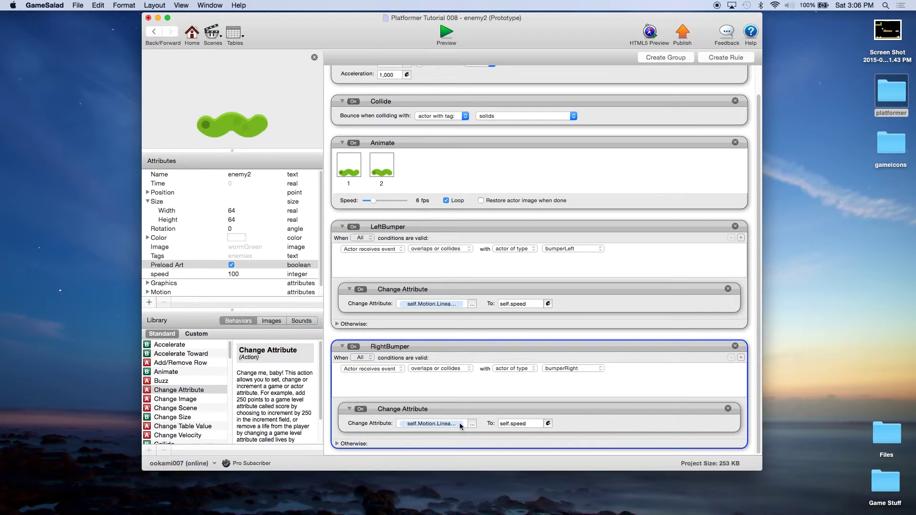
{"action": "left_click", "coordinate": [548, 424]}
{"action": "left_click", "coordinate": [548, 426]}
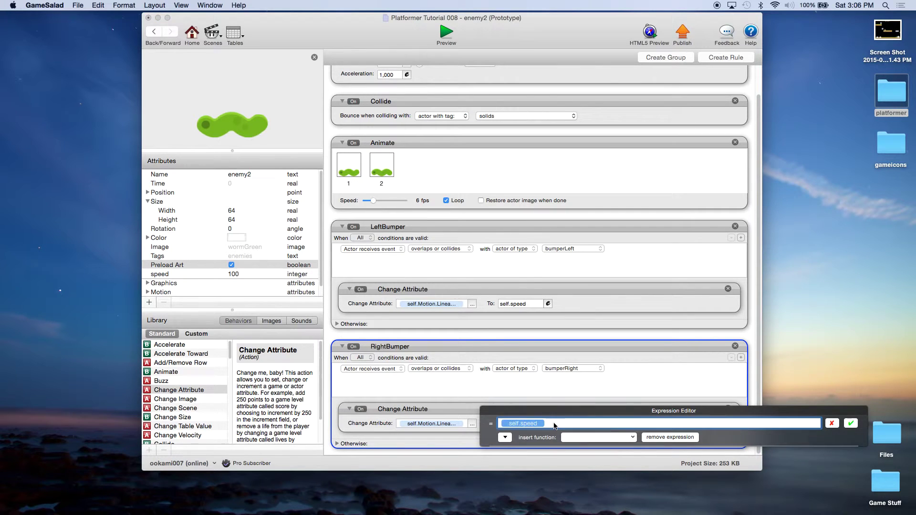
{"action": "type", "text": "-"}
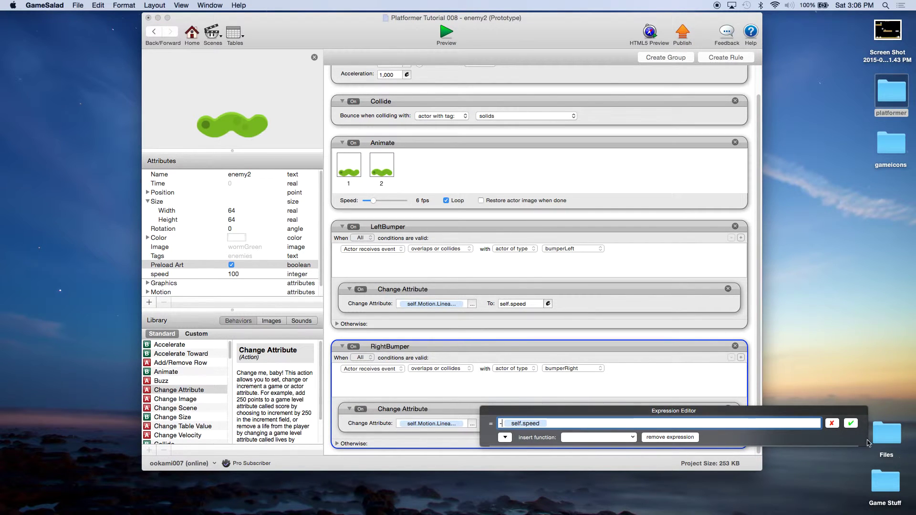
{"action": "left_click", "coordinate": [850, 423]}
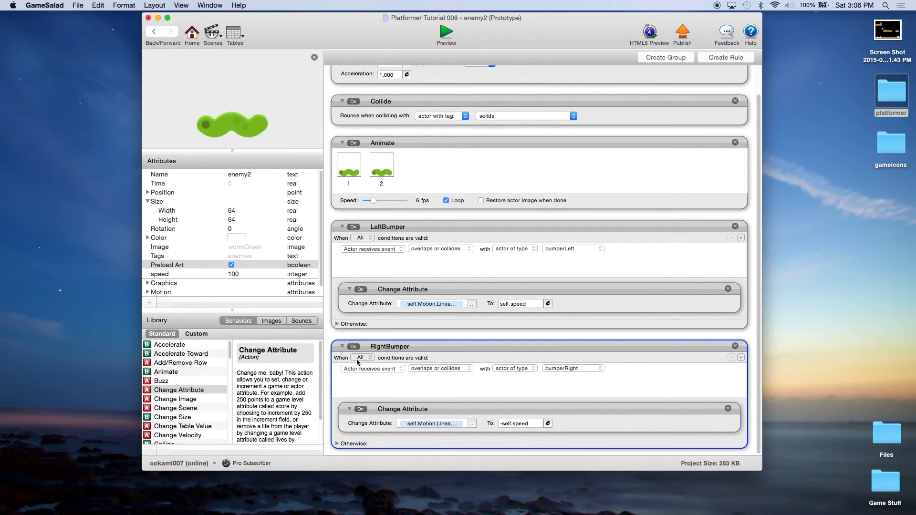
Step: Collapse the LeftBumper and RightBumper rules and leave neither selected
{"action": "left_click", "coordinate": [342, 227]}
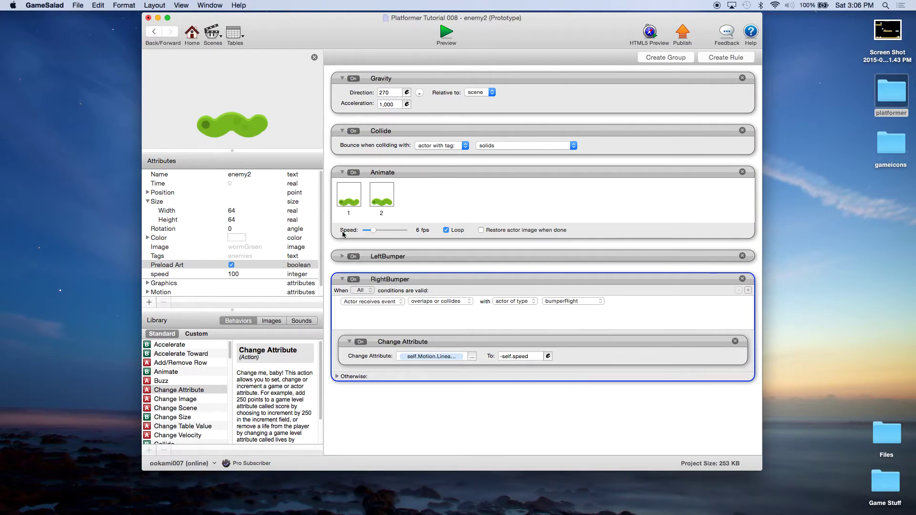
{"action": "left_click", "coordinate": [342, 279]}
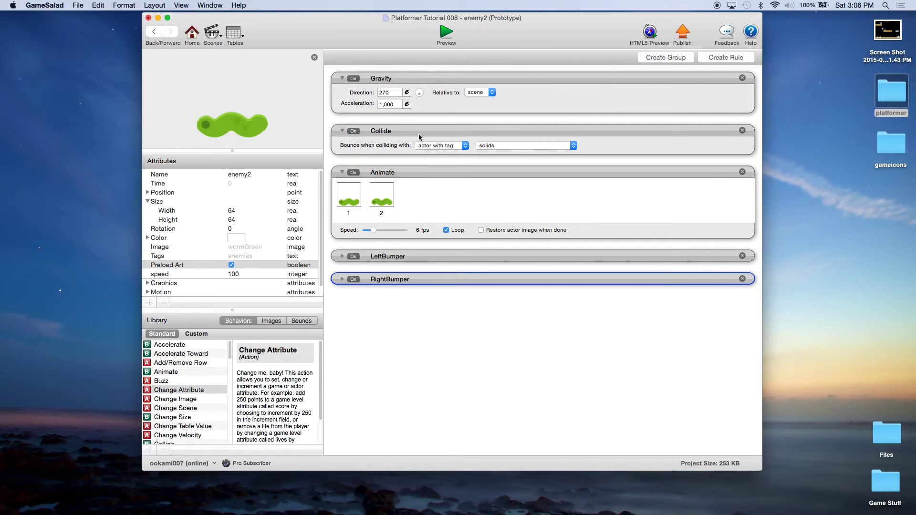
{"action": "left_click", "coordinate": [457, 350]}
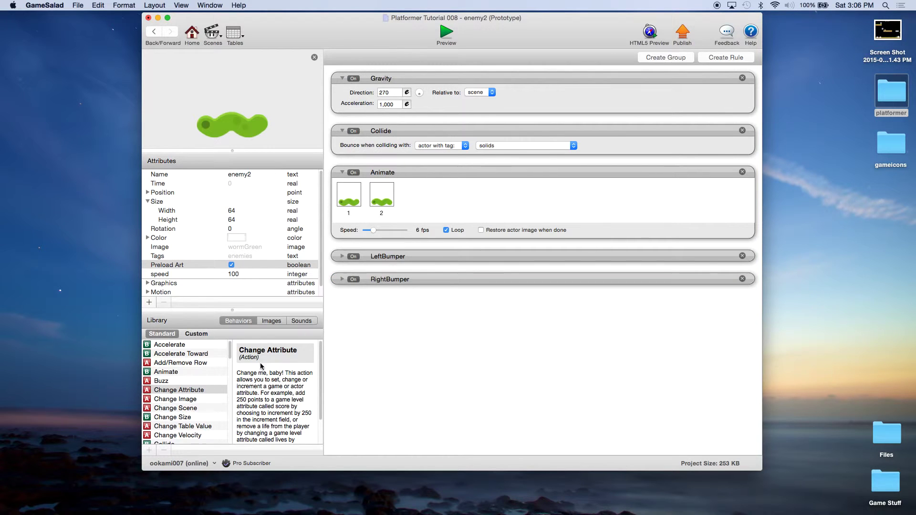
Step: Insert a Change Attribute behavior between Collide and Animate, targeting enemy2's Motion Linear Velocity X attribute
{"action": "left_click_drag", "start_coordinate": [197, 390], "coordinate": [418, 180]}
{"action": "left_click", "coordinate": [462, 188]}
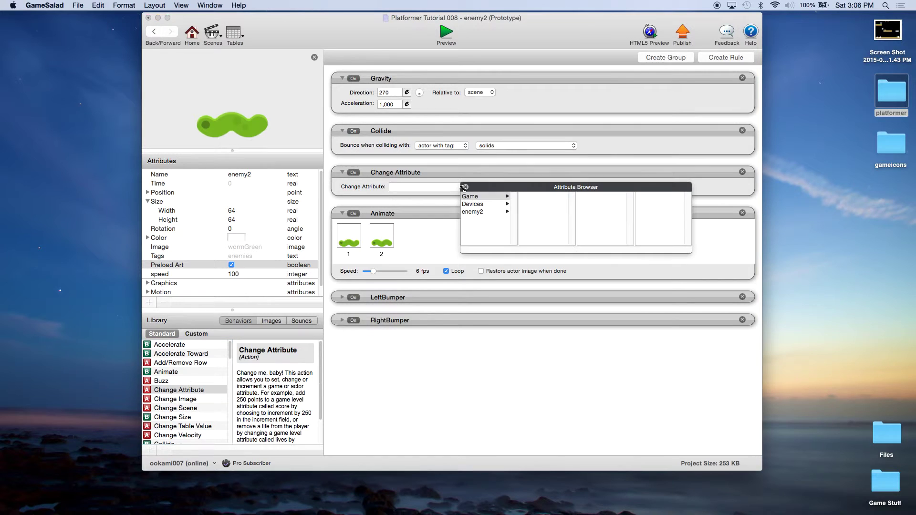
{"action": "left_click", "coordinate": [479, 213]}
{"action": "scroll", "coordinate": [534, 229], "scroll_direction": "down", "scroll_amount": 3}
{"action": "left_click", "coordinate": [549, 232]}
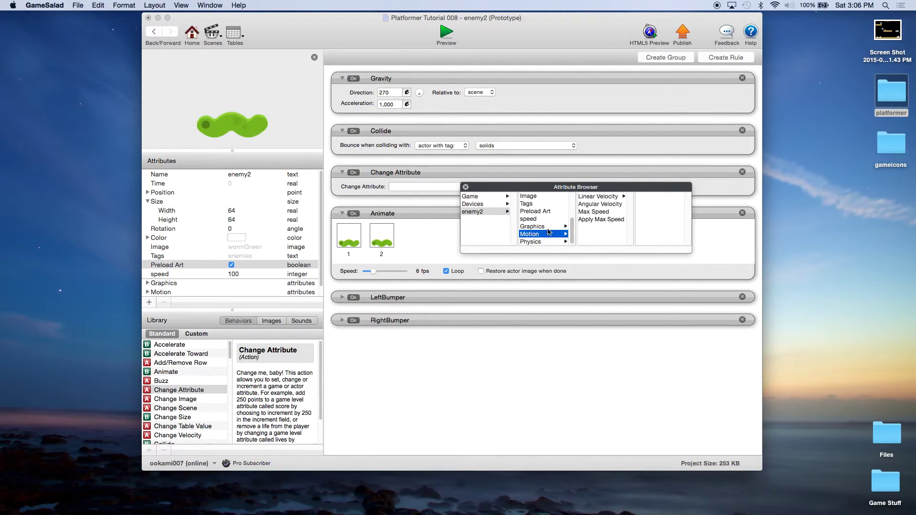
{"action": "left_click", "coordinate": [599, 197]}
{"action": "left_click", "coordinate": [644, 196]}
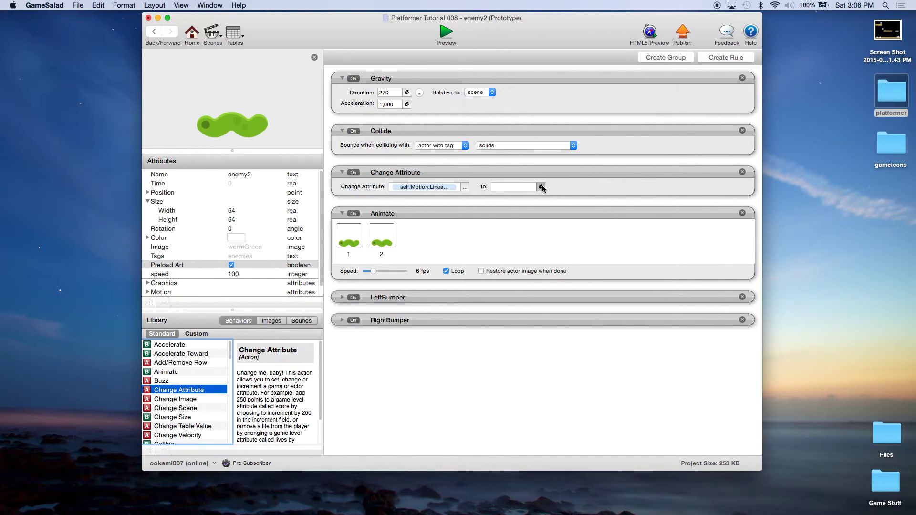
Step: Set the value of the Change Attribute behavior above Animate to the expression self.speed
{"action": "left_click", "coordinate": [542, 187]}
{"action": "left_click", "coordinate": [498, 201]}
{"action": "left_click", "coordinate": [494, 230]}
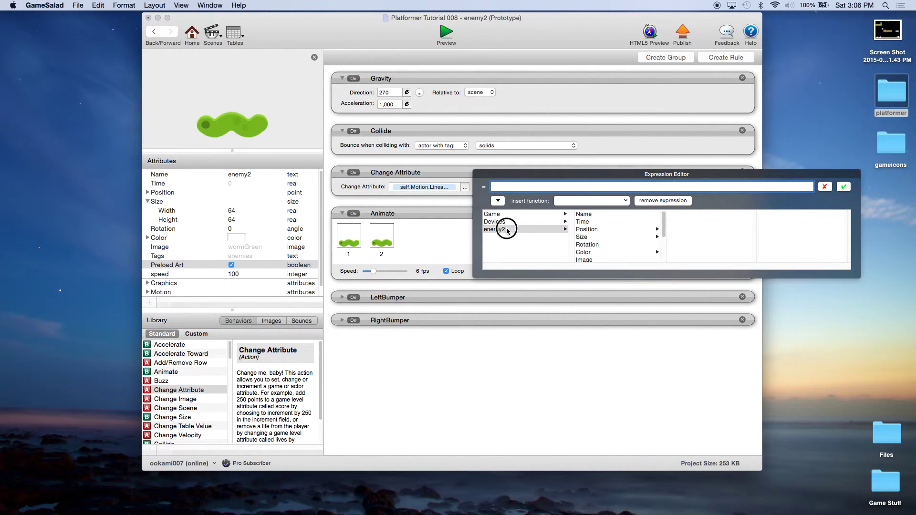
{"action": "scroll", "coordinate": [594, 239], "scroll_direction": "down", "scroll_amount": 2}
{"action": "left_click", "coordinate": [584, 236]}
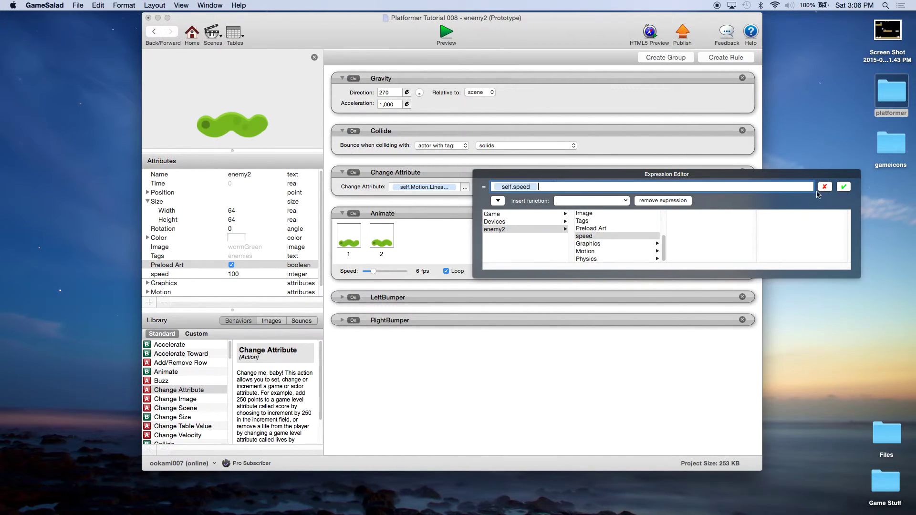
{"action": "left_click", "coordinate": [843, 187]}
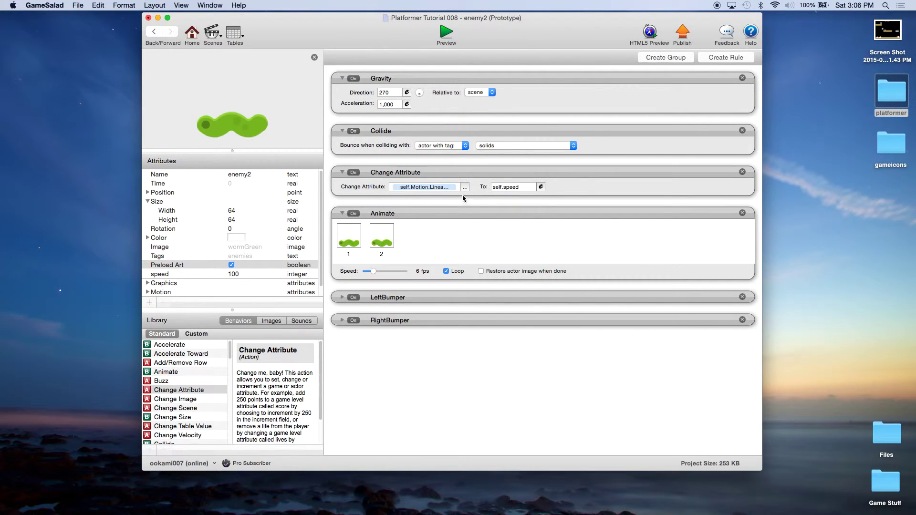
Step: Rename the Change Attribute behavior above Animate as Initial Speed
{"action": "double_click", "coordinate": [419, 171]}
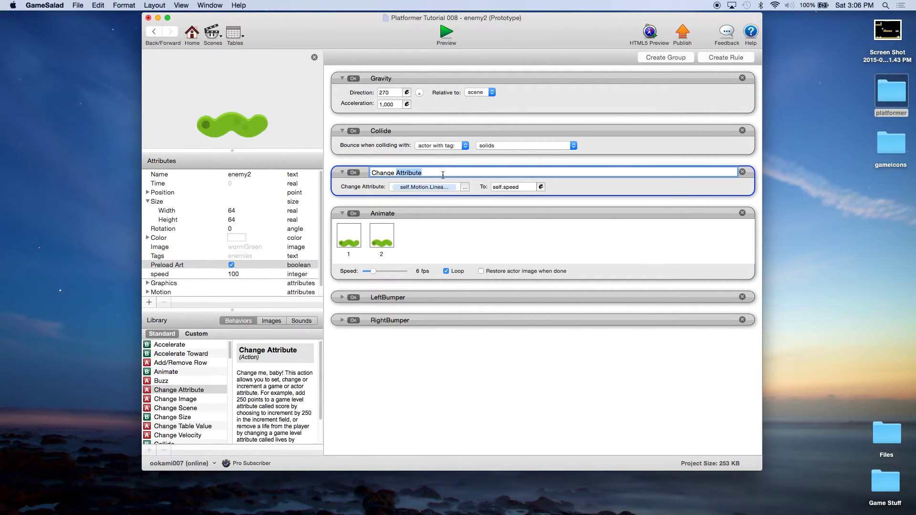
{"action": "left_click_drag", "start_coordinate": [445, 172], "coordinate": [343, 172]}
{"action": "key", "text": "BackSpace"}
{"action": "key", "text": "Return"}
{"action": "left_click", "coordinate": [507, 370]}
Step: Save the project and open the Initial Scene
{"action": "left_click", "coordinate": [80, 7]}
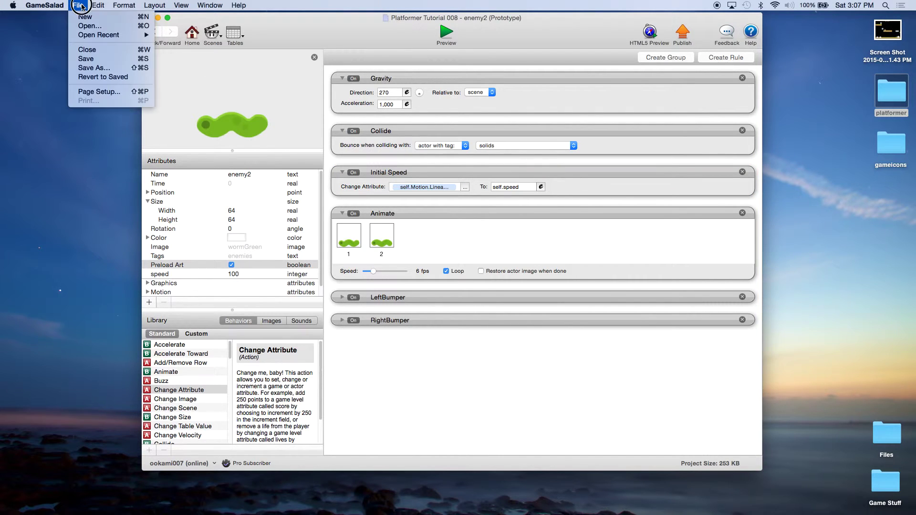
{"action": "left_click", "coordinate": [88, 58]}
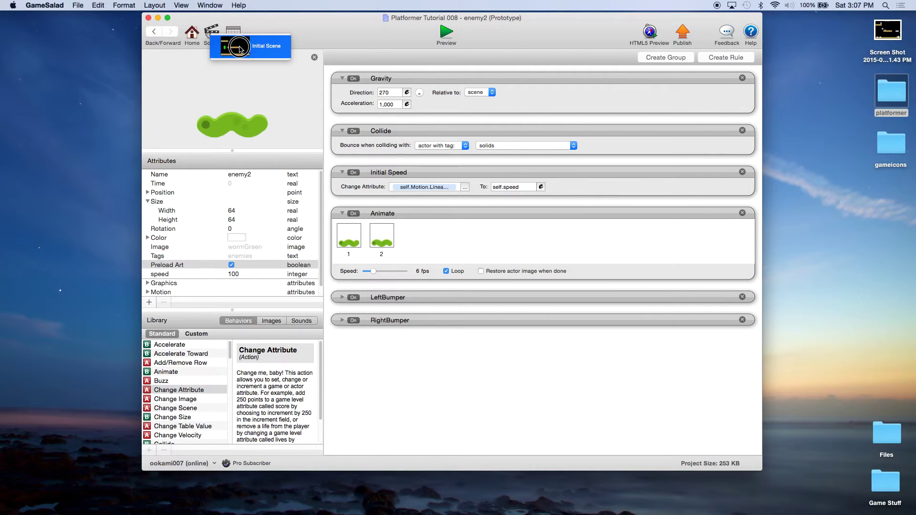
{"action": "key", "text": "super+bracketleft"}
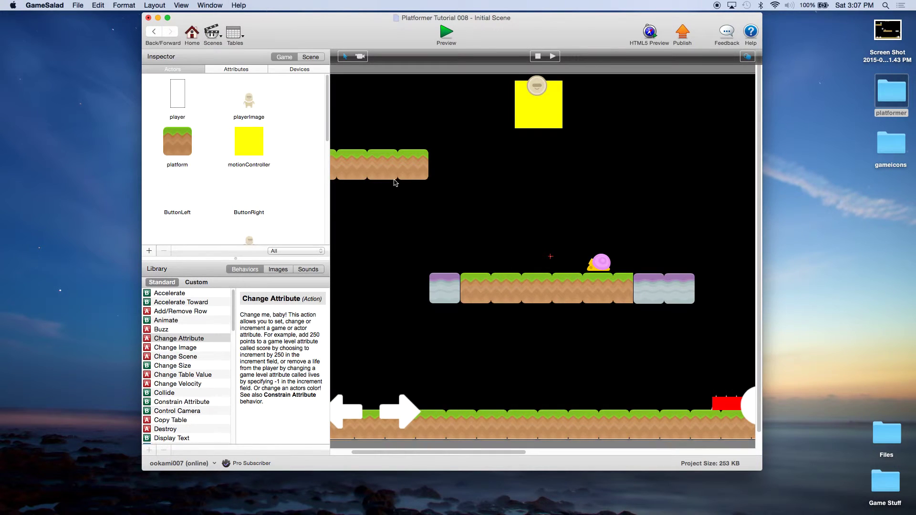
Step: Delete the enemy1 snail from the Background layer of the Initial Scene
{"action": "left_click", "coordinate": [603, 270]}
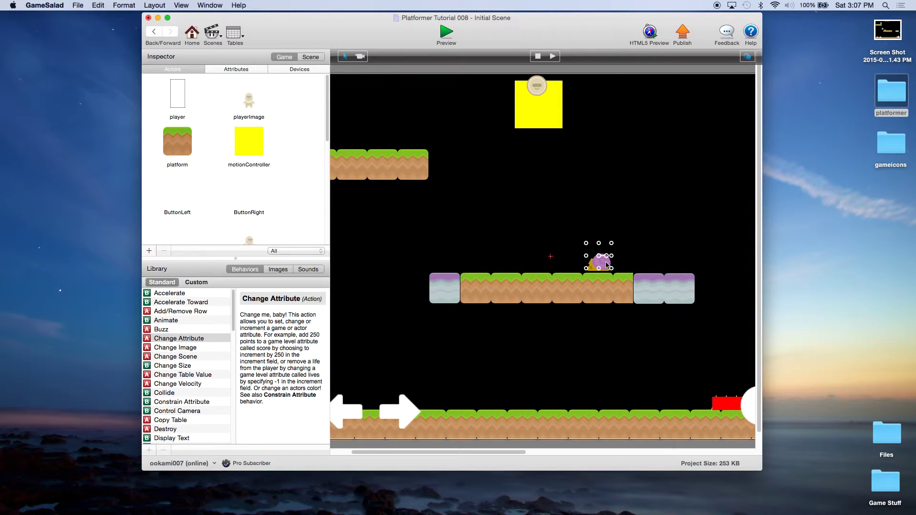
{"action": "left_click", "coordinate": [309, 57]}
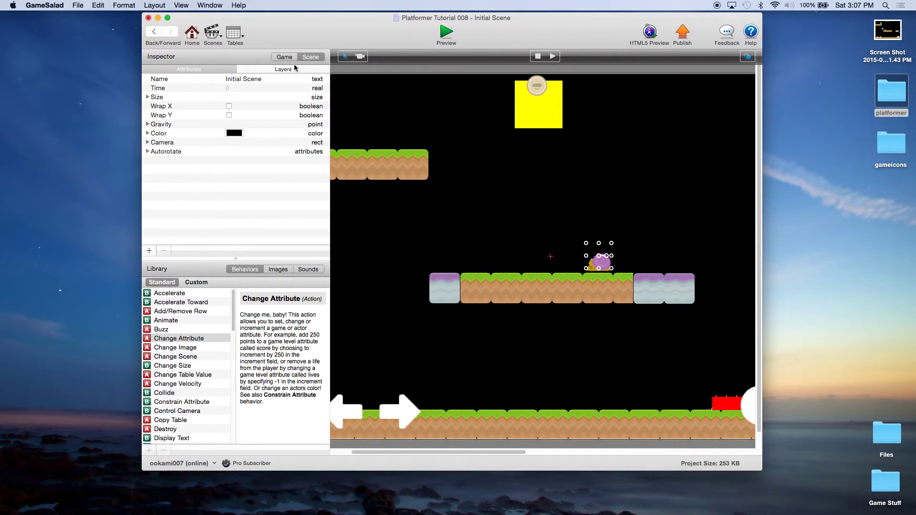
{"action": "left_click", "coordinate": [288, 70]}
{"action": "left_click", "coordinate": [168, 104]}
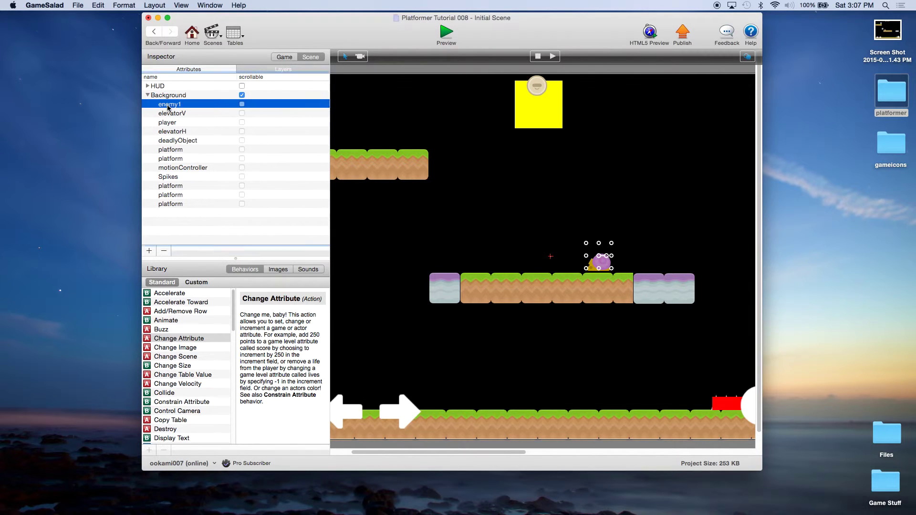
{"action": "left_click", "coordinate": [164, 252]}
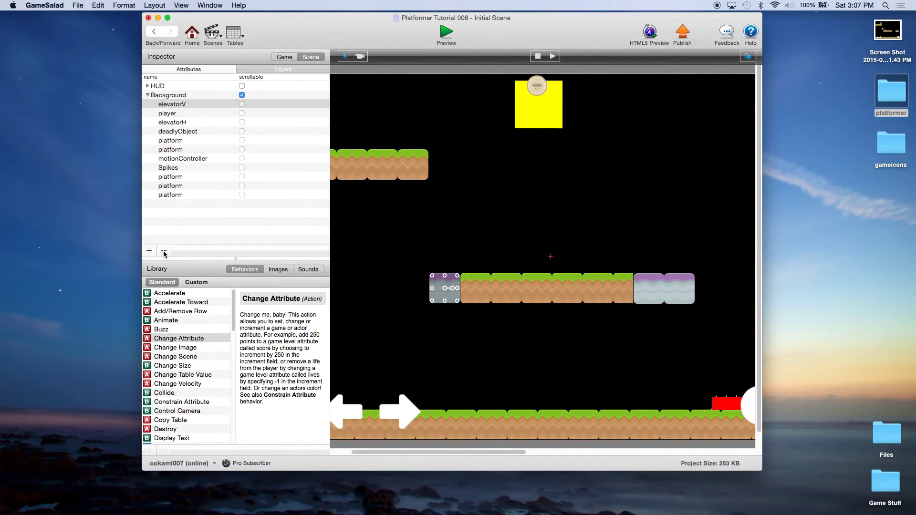
Step: Check the contents of the HUD layer and return to the game's actor list
{"action": "left_click", "coordinate": [147, 86]}
{"action": "scroll", "coordinate": [152, 94], "scroll_direction": "down", "scroll_amount": 3}
{"action": "left_click", "coordinate": [285, 57]}
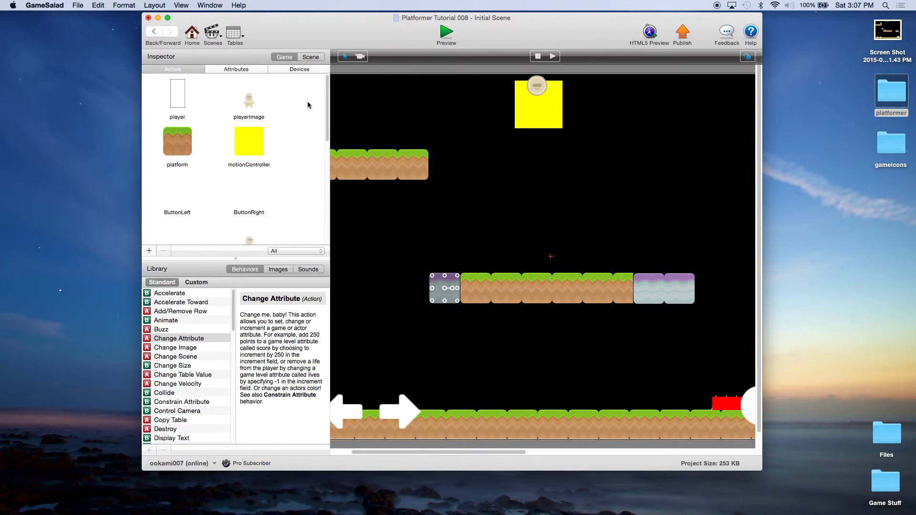
Step: Place enemy2 on the middle grass platform of the Initial Scene, with bumperLeft and bumperRight at the platform's two ends
{"action": "left_click_drag", "start_coordinate": [327, 114], "coordinate": [327, 222]}
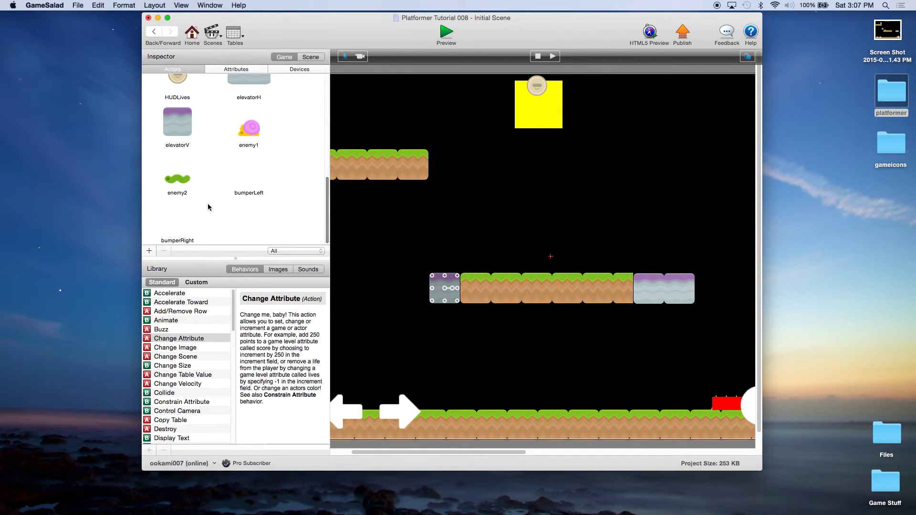
{"action": "left_click", "coordinate": [174, 180]}
{"action": "left_click_drag", "start_coordinate": [175, 180], "coordinate": [545, 260]}
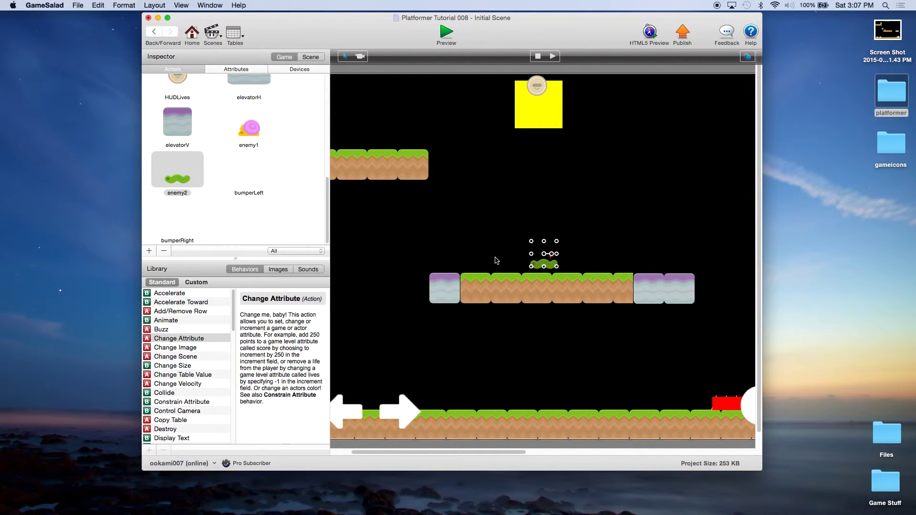
{"action": "left_click", "coordinate": [252, 183]}
{"action": "left_click_drag", "start_coordinate": [247, 171], "coordinate": [492, 261]}
{"action": "left_click_drag", "start_coordinate": [188, 232], "coordinate": [620, 267]}
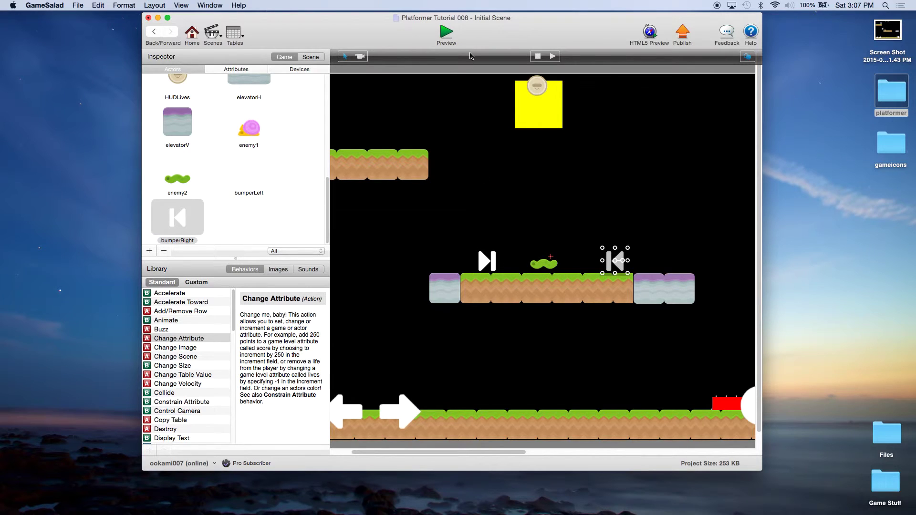
Step: Preview the game to check the worm's patrol between the bumpers and return to the project's scene list
{"action": "left_click", "coordinate": [443, 32]}
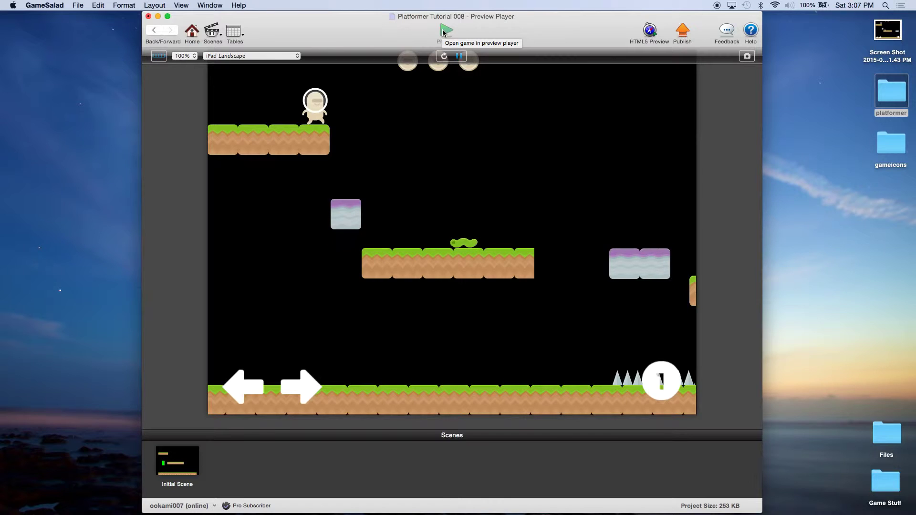
{"action": "left_click", "coordinate": [190, 34]}
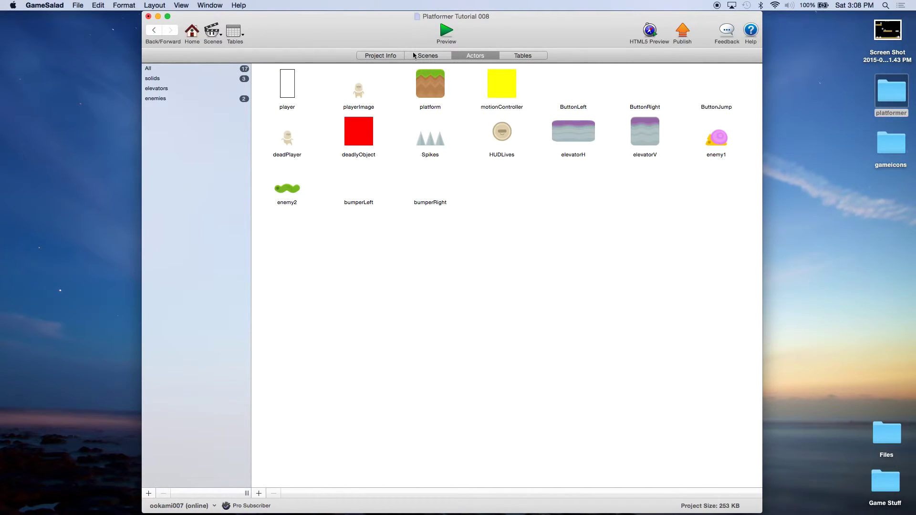
{"action": "left_click", "coordinate": [428, 56]}
Step: Examine which actors sit on the HUD and Background layers of the Initial Scene
{"action": "left_click", "coordinate": [199, 80]}
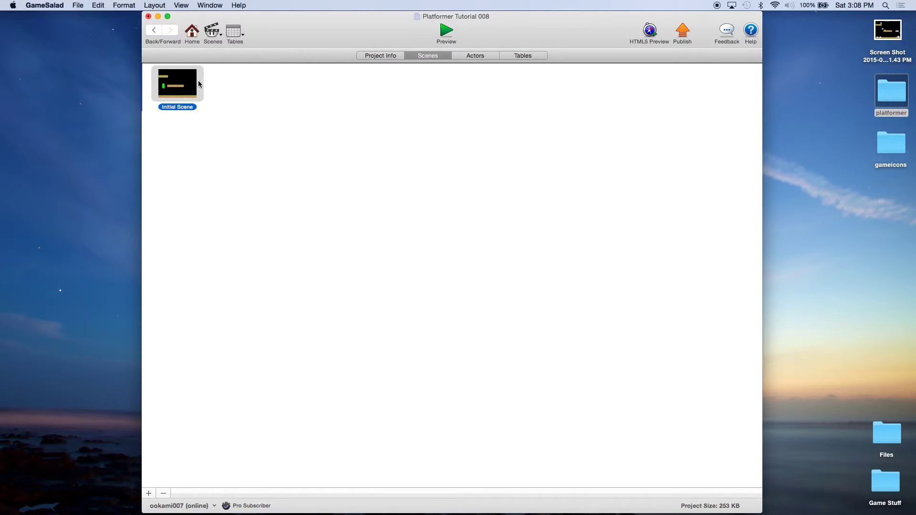
{"action": "double_click", "coordinate": [182, 83]}
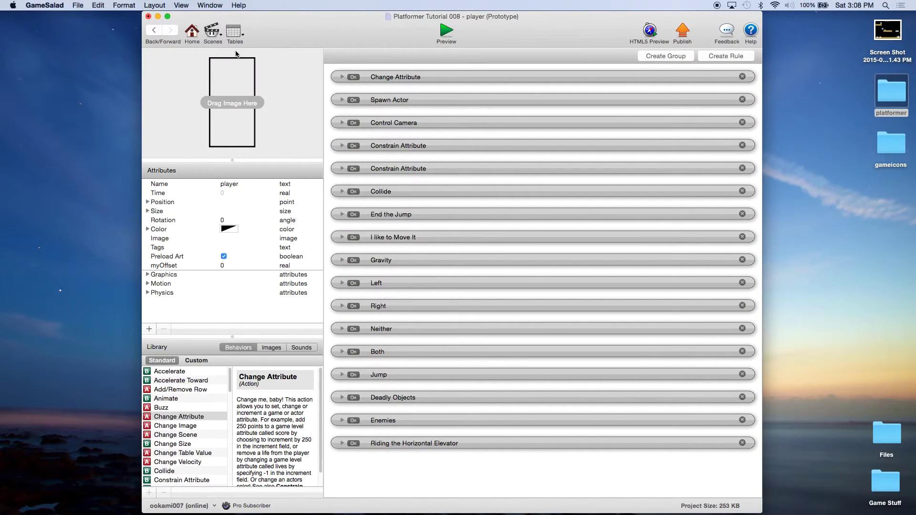
{"action": "left_click", "coordinate": [213, 32]}
{"action": "left_click", "coordinate": [253, 48]}
{"action": "left_click", "coordinate": [306, 58]}
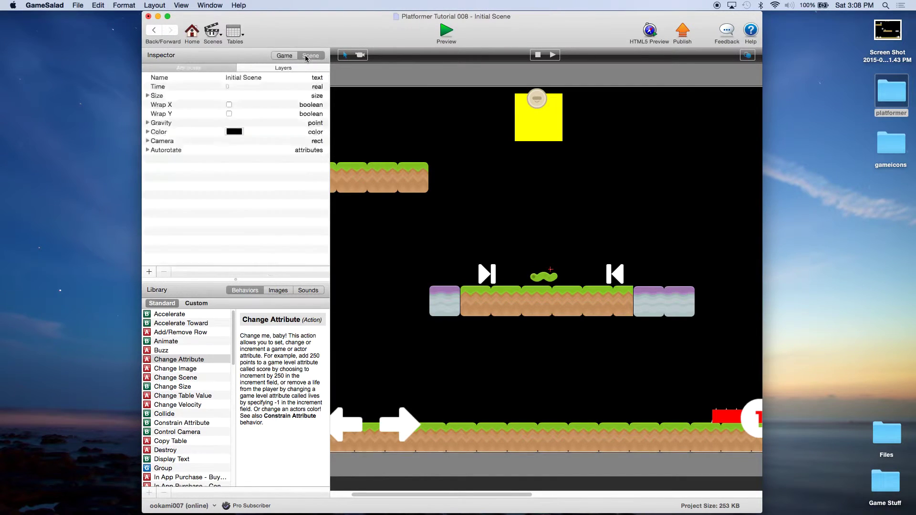
{"action": "left_click", "coordinate": [277, 68]}
{"action": "left_click", "coordinate": [147, 85]}
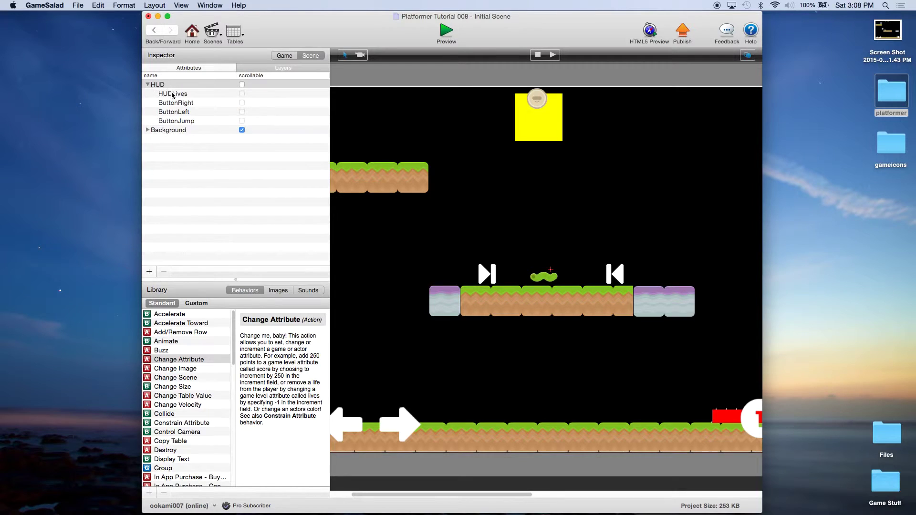
{"action": "left_click", "coordinate": [173, 94]}
{"action": "left_click", "coordinate": [148, 84]}
{"action": "left_click", "coordinate": [148, 94]}
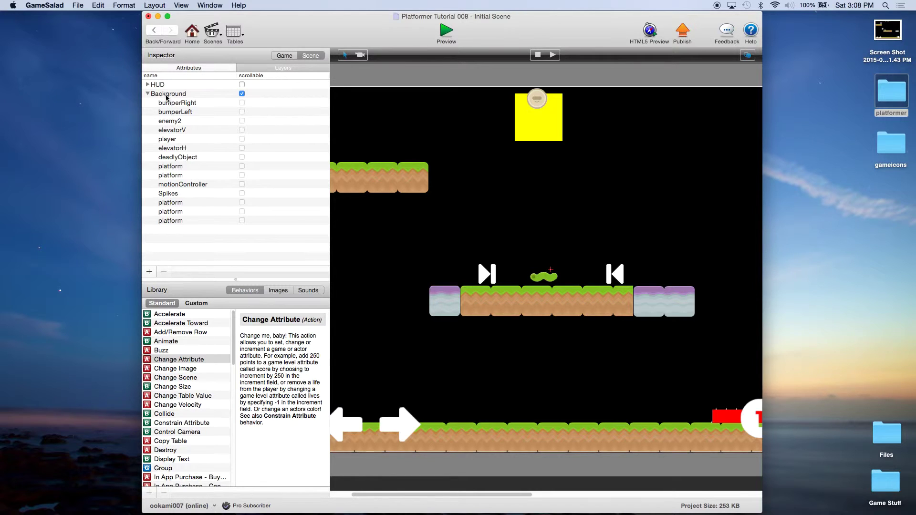
{"action": "left_click", "coordinate": [192, 35]}
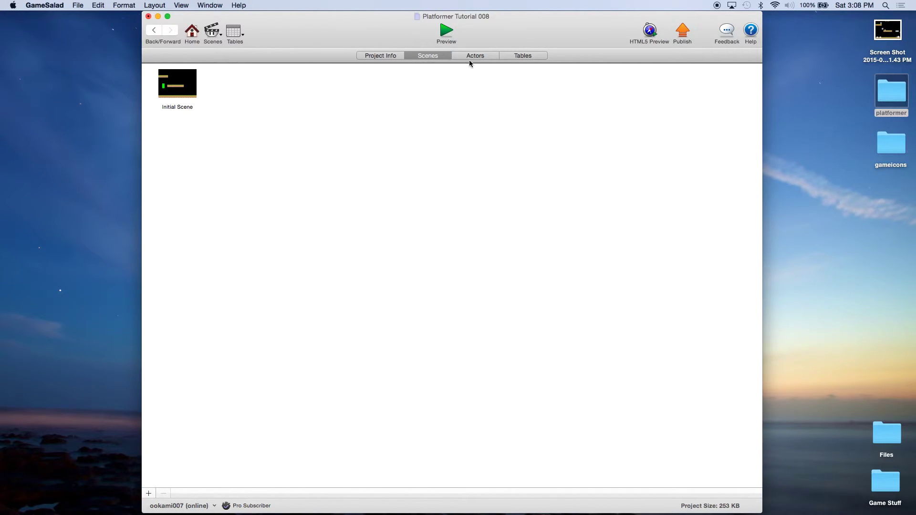
Step: Open the enemy2 prototype for editing from the worm in the Initial Scene
{"action": "double_click", "coordinate": [186, 88]}
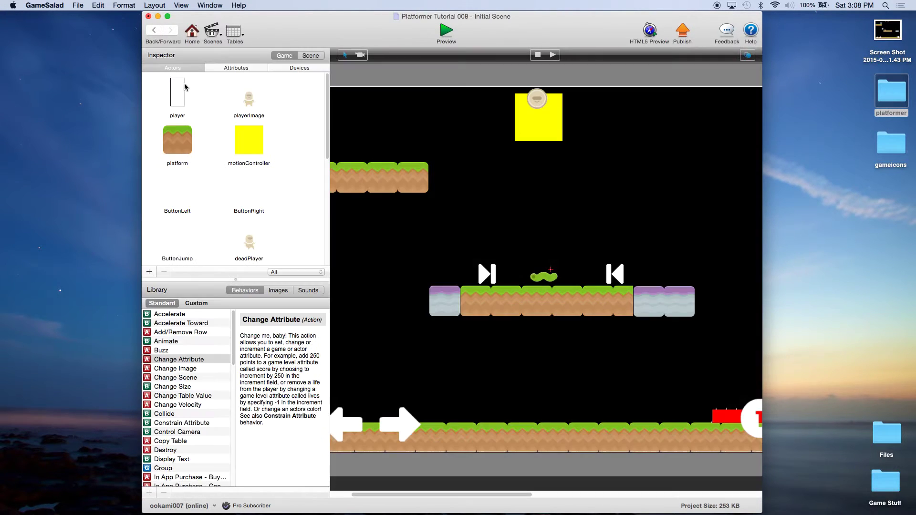
{"action": "left_click", "coordinate": [554, 279]}
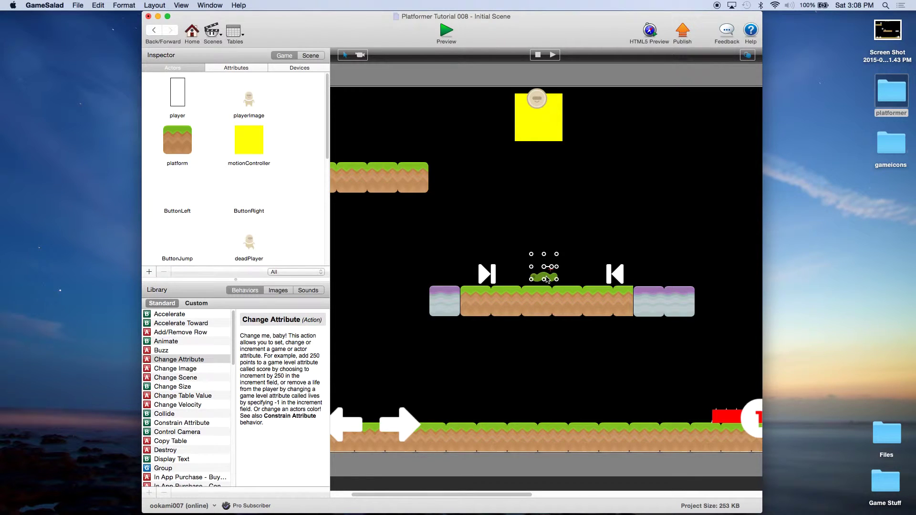
{"action": "double_click", "coordinate": [546, 280]}
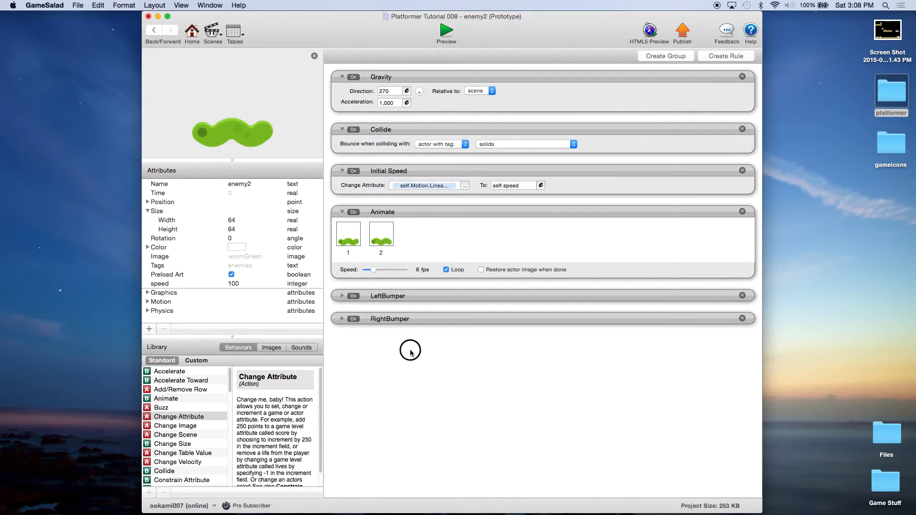
Step: Create a rule on enemy2 with an attribute condition that its Motion linear velocity X is greater than 0
{"action": "left_click", "coordinate": [741, 57]}
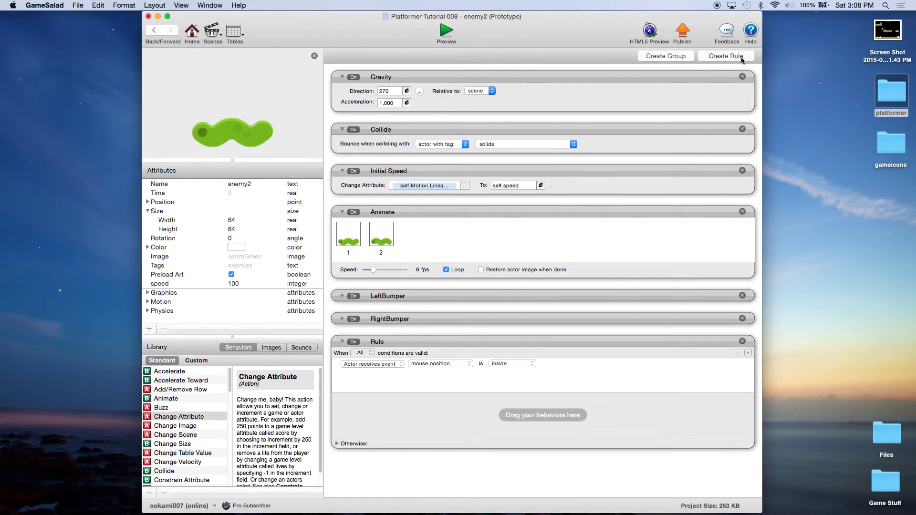
{"action": "left_click", "coordinate": [388, 364]}
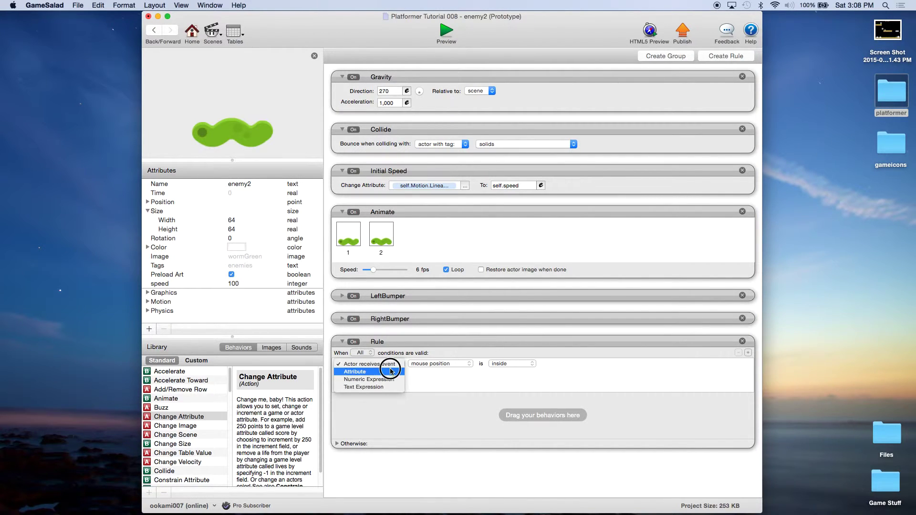
{"action": "left_click", "coordinate": [391, 368]}
{"action": "left_click", "coordinate": [466, 364]}
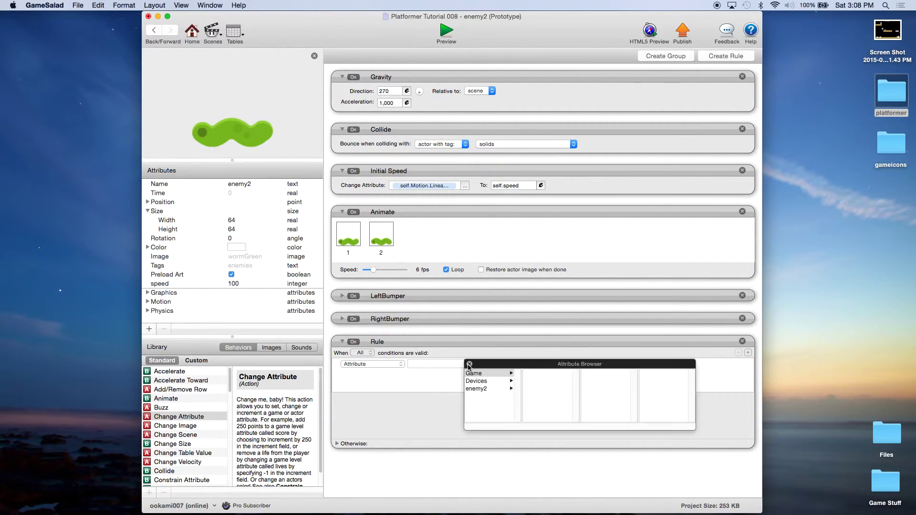
{"action": "left_click", "coordinate": [477, 388]}
{"action": "scroll", "coordinate": [564, 394], "scroll_direction": "down", "scroll_amount": 3}
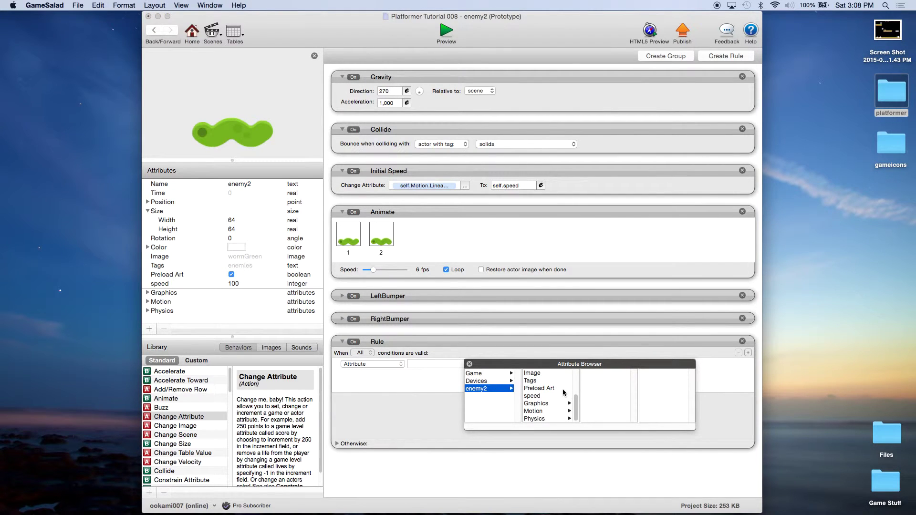
{"action": "left_click", "coordinate": [543, 410]}
{"action": "left_click", "coordinate": [610, 373]}
{"action": "double_click", "coordinate": [647, 374]}
{"action": "left_click", "coordinate": [496, 365]}
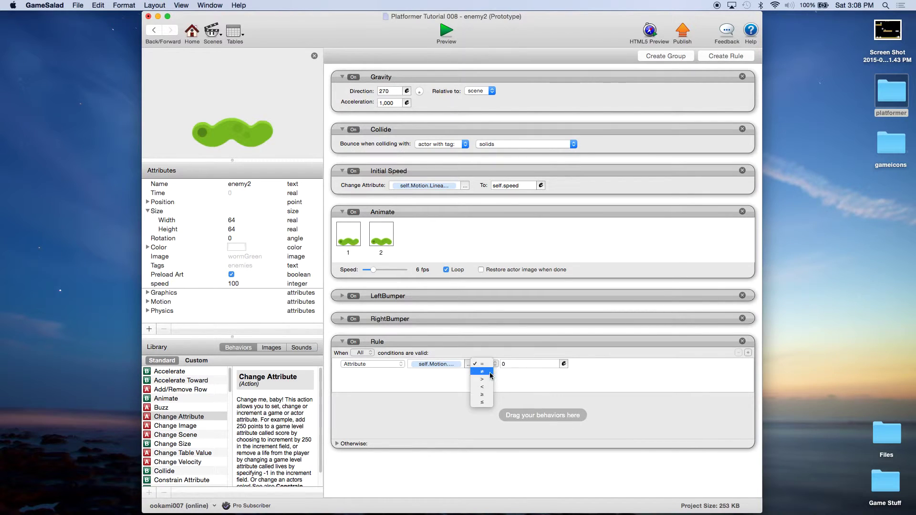
{"action": "left_click", "coordinate": [488, 377]}
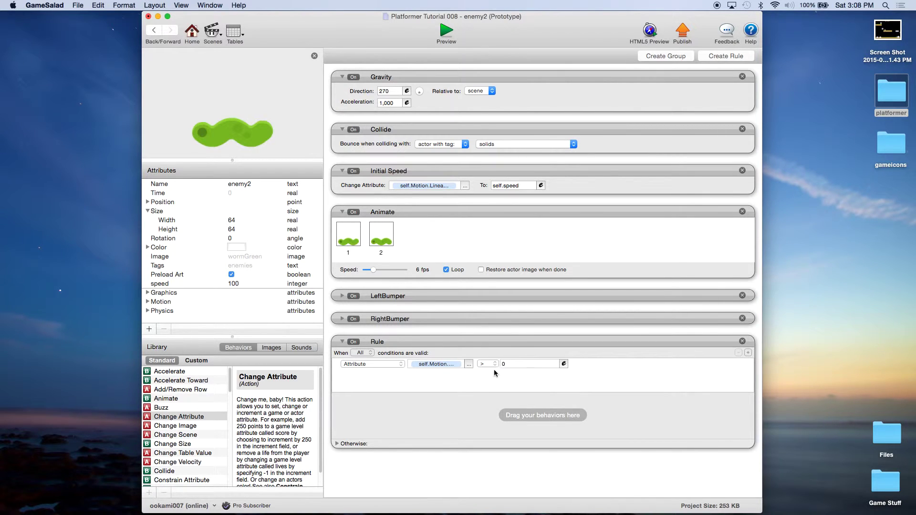
Step: Add a Change Attribute behavior to the rule that sets self.Graphics.Flip Horizontally to true
{"action": "left_click_drag", "start_coordinate": [168, 418], "coordinate": [423, 417]}
{"action": "left_click", "coordinate": [471, 419]}
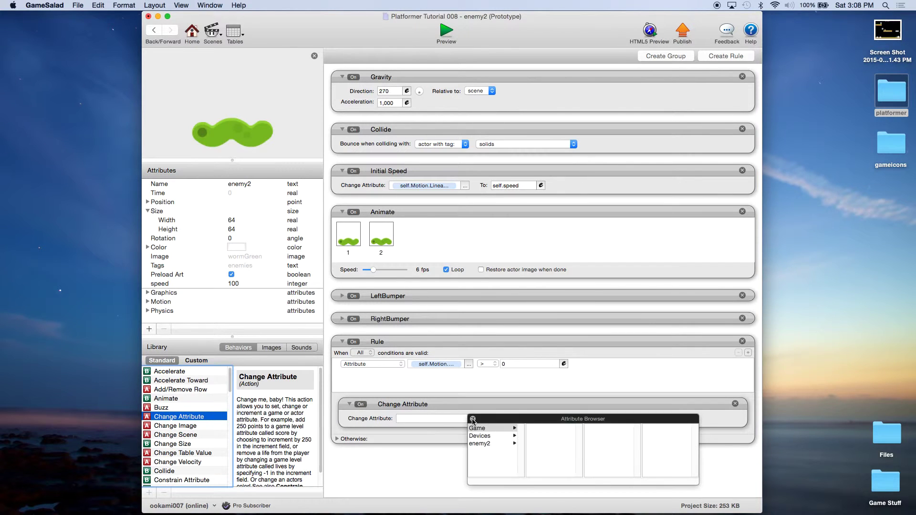
{"action": "left_click", "coordinate": [493, 444]}
{"action": "scroll", "coordinate": [560, 448], "scroll_direction": "down", "scroll_amount": 3}
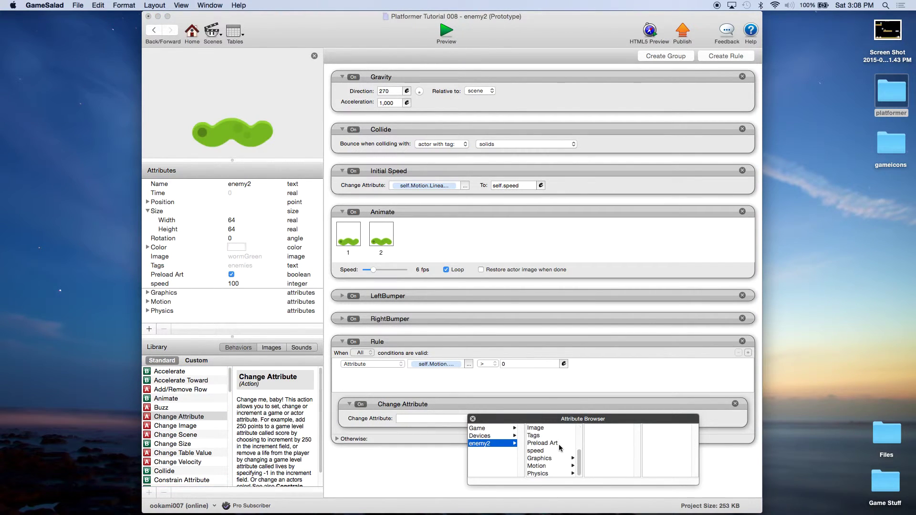
{"action": "left_click", "coordinate": [544, 459]}
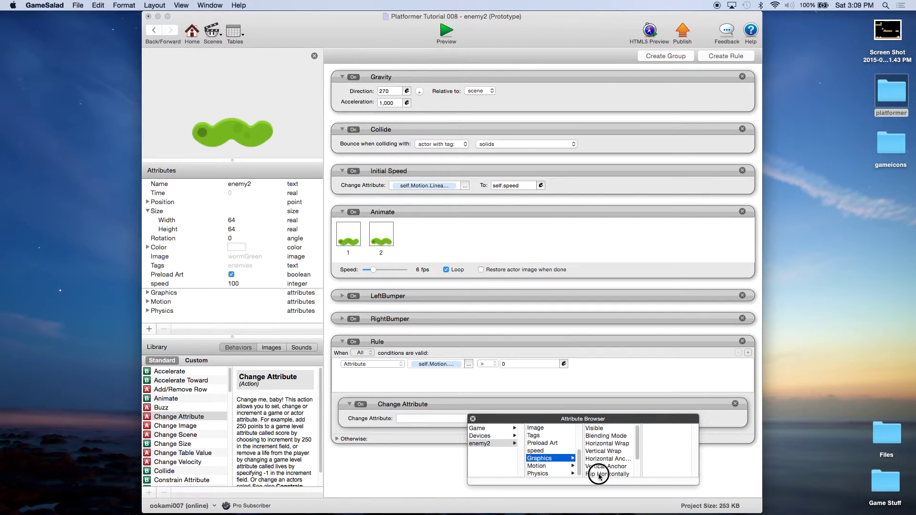
{"action": "left_click", "coordinate": [599, 474]}
{"action": "left_click", "coordinate": [522, 418]}
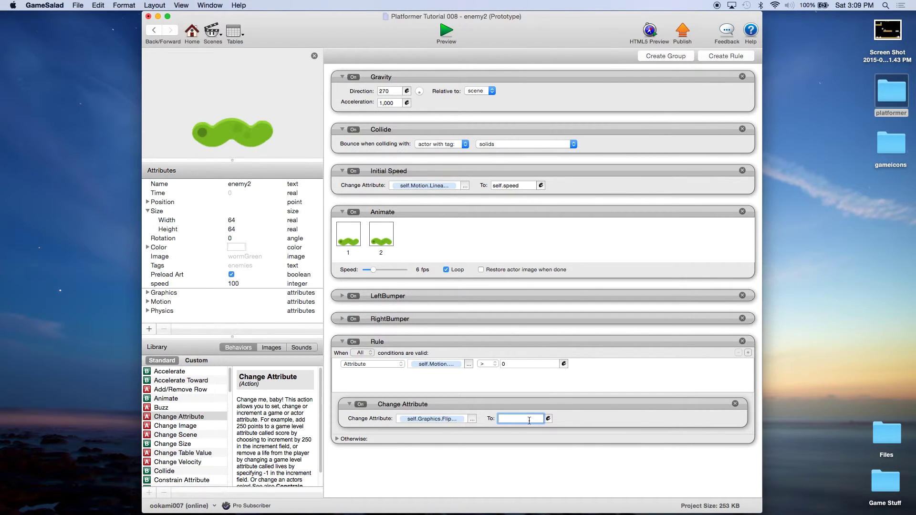
Step: Copy the flip Change Attribute behavior into the rule's Otherwise section and set its value to false
{"action": "left_click", "coordinate": [336, 439]}
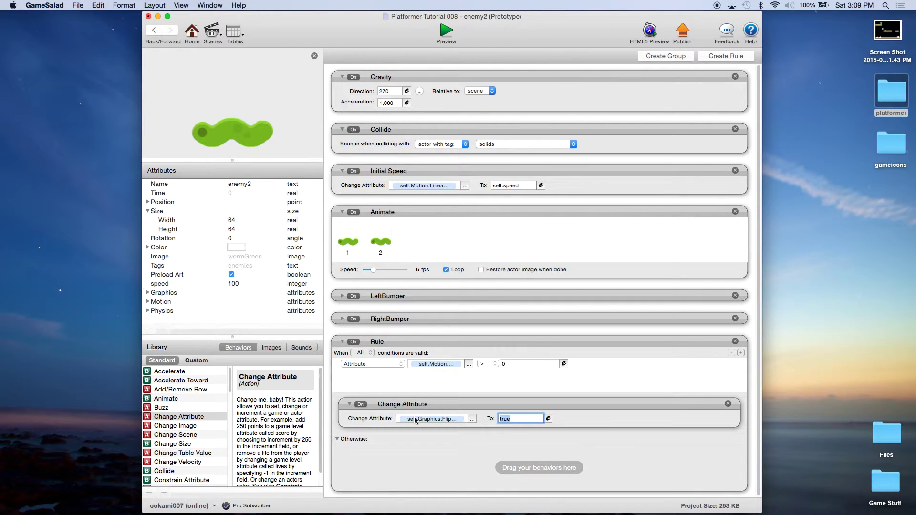
{"action": "left_click", "coordinate": [448, 406]}
{"action": "left_click_drag", "start_coordinate": [455, 406], "coordinate": [459, 463]}
{"action": "double_click", "coordinate": [525, 472]}
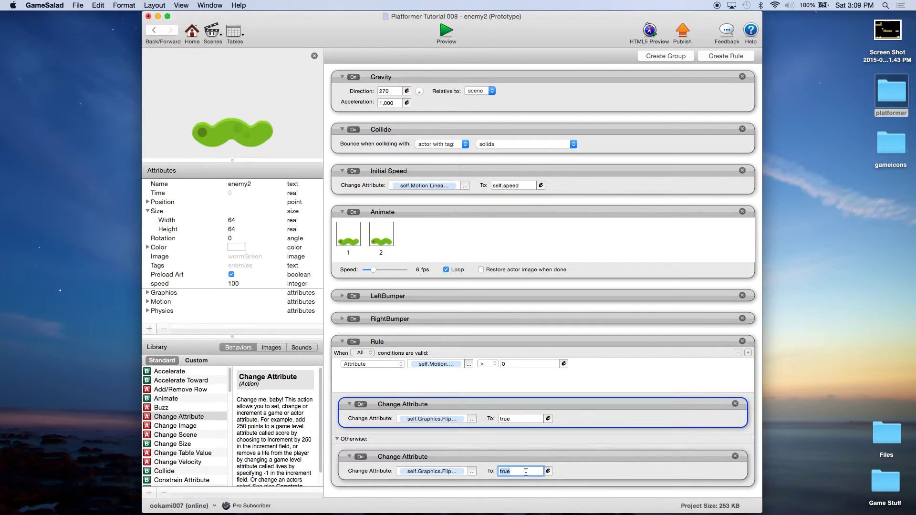
{"action": "type", "text": "false"}
{"action": "key", "text": "Return"}
Step: Save the project and preview the game to test the worm's horizontal flip
{"action": "left_click", "coordinate": [78, 5]}
{"action": "left_click", "coordinate": [89, 61]}
{"action": "left_click", "coordinate": [446, 33]}
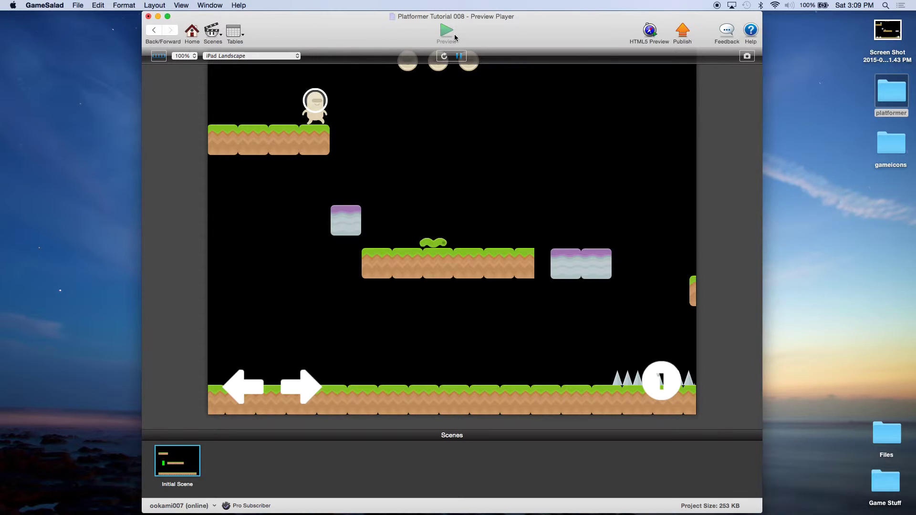
{"action": "left_click", "coordinate": [188, 36]}
{"action": "left_click", "coordinate": [79, 6]}
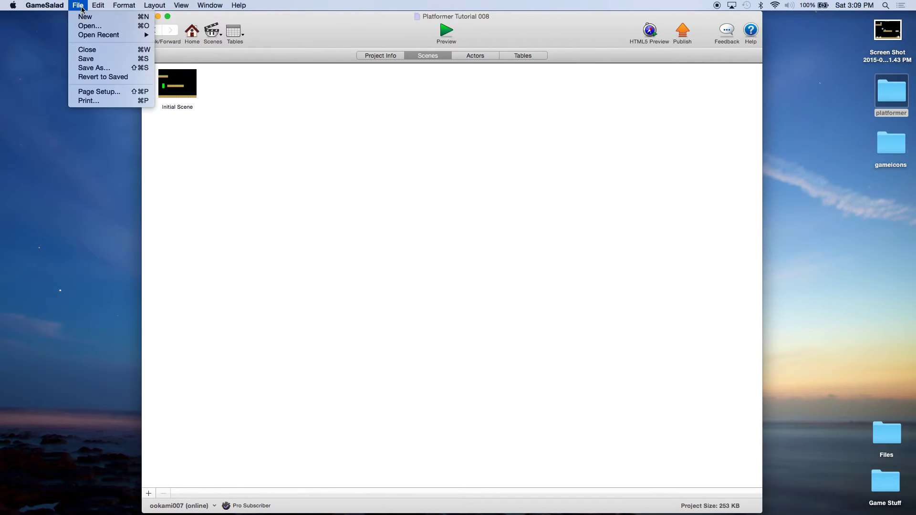
{"action": "left_click", "coordinate": [90, 55]}
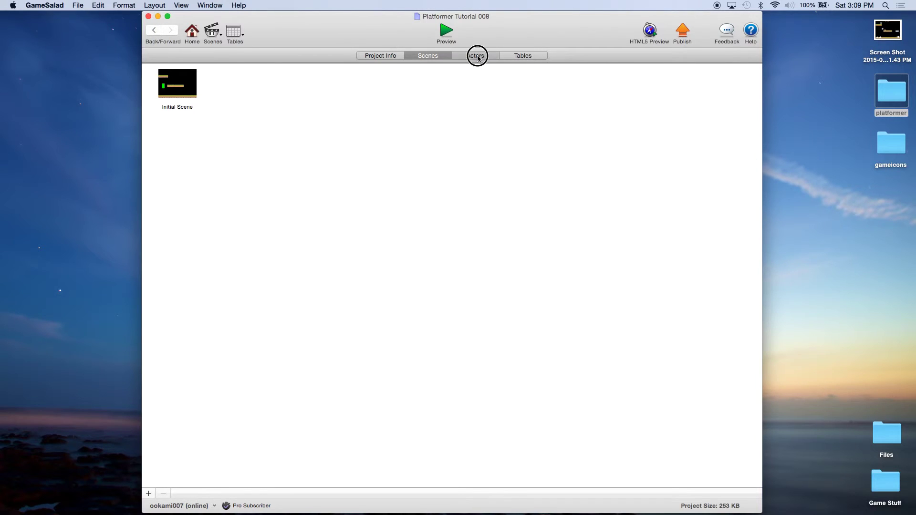
Step: Reopen the Initial Scene and move bumperRight from the middle platform down to the ground beside the red deadlyObject
{"action": "left_click", "coordinate": [478, 59]}
{"action": "left_click", "coordinate": [428, 56]}
{"action": "left_click", "coordinate": [184, 85]}
{"action": "double_click", "coordinate": [184, 85]}
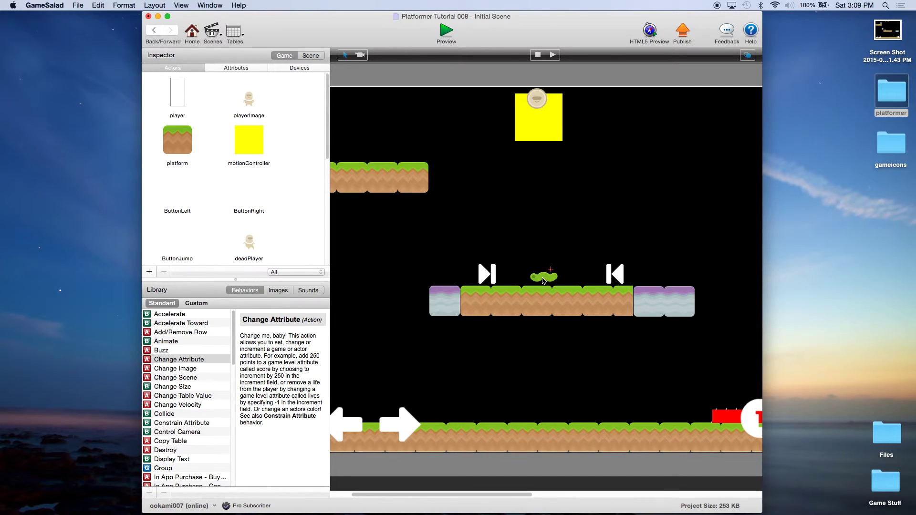
{"action": "left_click", "coordinate": [621, 279]}
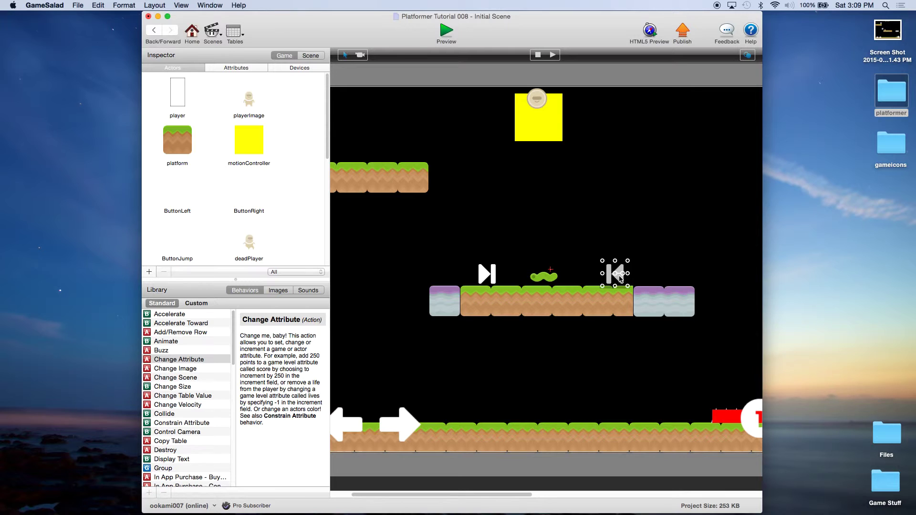
{"action": "left_click_drag", "start_coordinate": [610, 279], "coordinate": [692, 411]}
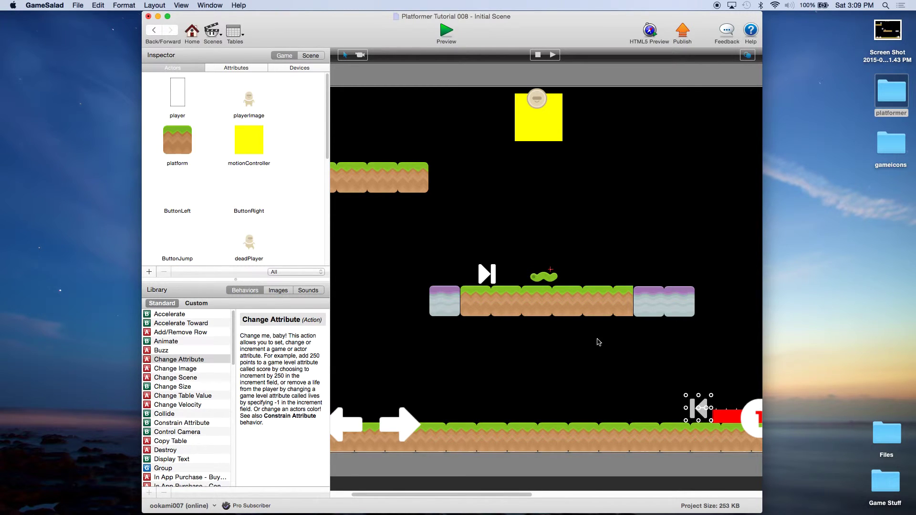
Step: Duplicate the middle platform's bumperLeft onto the ground, just beyond the right arrow button
{"action": "left_click", "coordinate": [484, 274]}
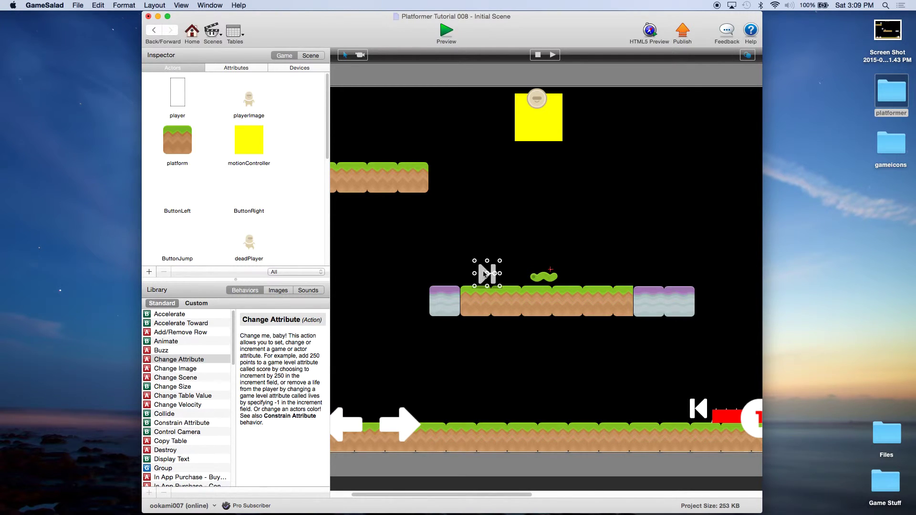
{"action": "left_click_drag", "start_coordinate": [483, 272], "coordinate": [452, 409], "text": "alt"}
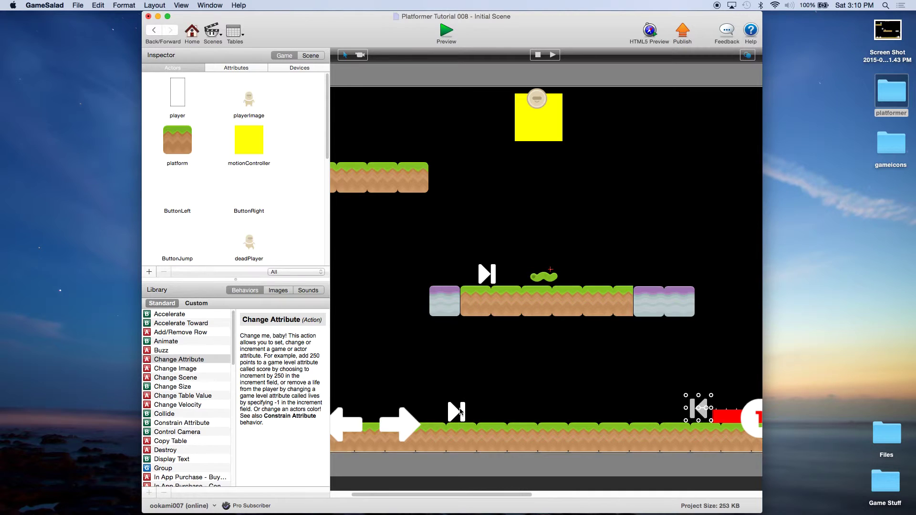
{"action": "left_click_drag", "start_coordinate": [501, 491], "coordinate": [556, 487]}
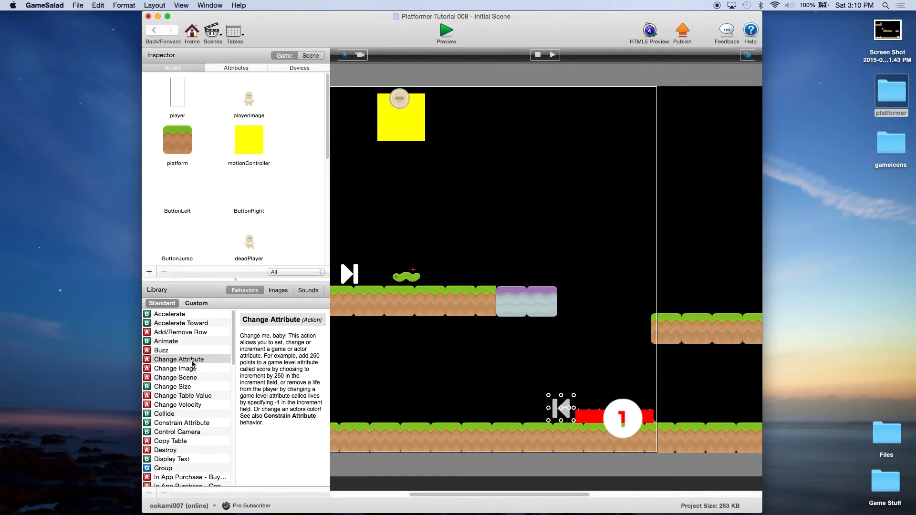
Step: Duplicate bumperRight onto the near edge of the far platform and onto the ground just beyond the red deadlyObject
{"action": "left_click_drag", "start_coordinate": [562, 406], "coordinate": [666, 301], "text": "alt"}
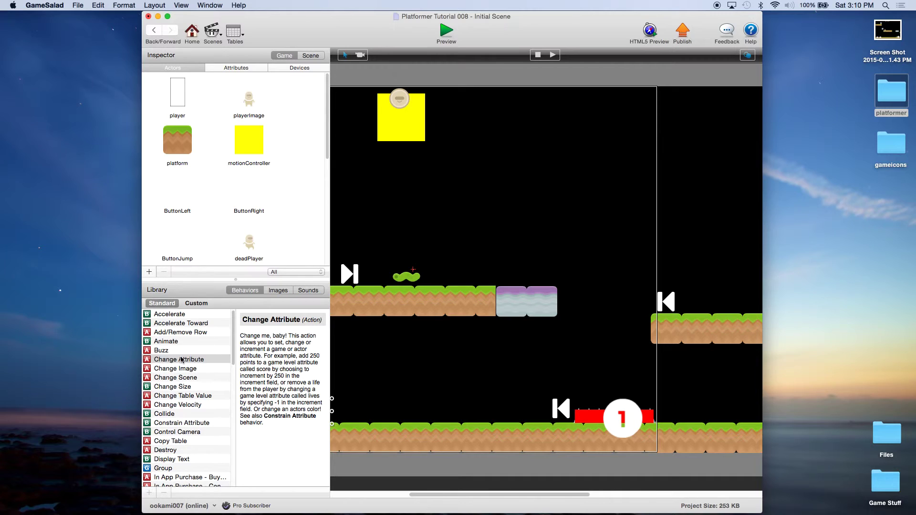
{"action": "left_click_drag", "start_coordinate": [677, 301], "coordinate": [670, 399], "text": "alt"}
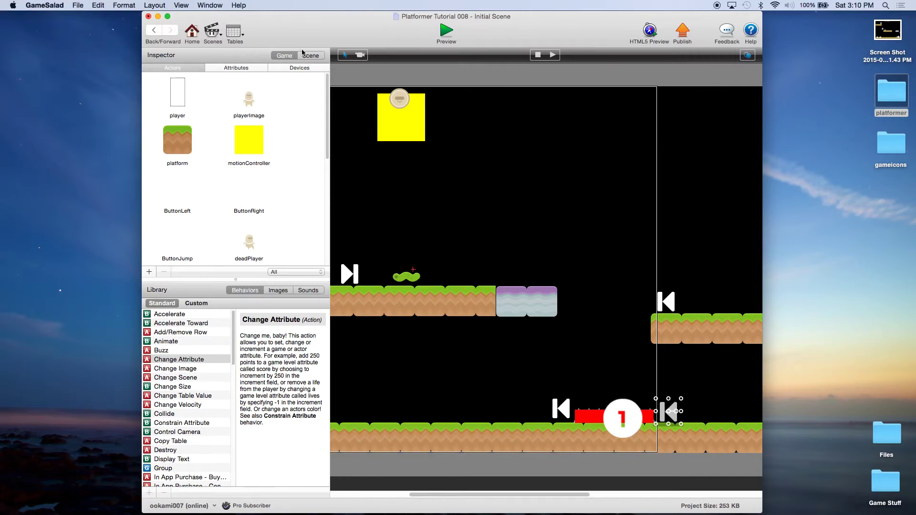
Step: Save the project and preview the game to test the worm's patrol on the ground
{"action": "left_click", "coordinate": [78, 6]}
{"action": "left_click", "coordinate": [86, 57]}
{"action": "left_click", "coordinate": [446, 39]}
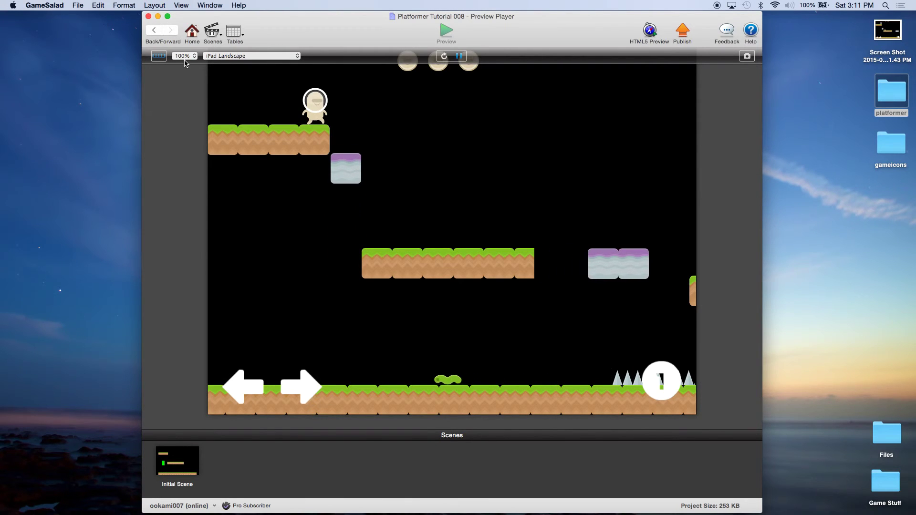
{"action": "left_click", "coordinate": [78, 5]}
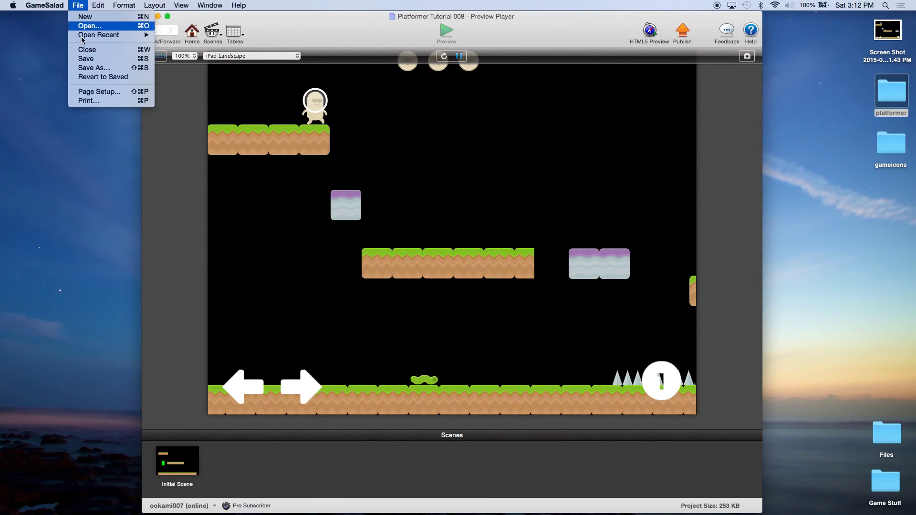
{"action": "left_click", "coordinate": [90, 59]}
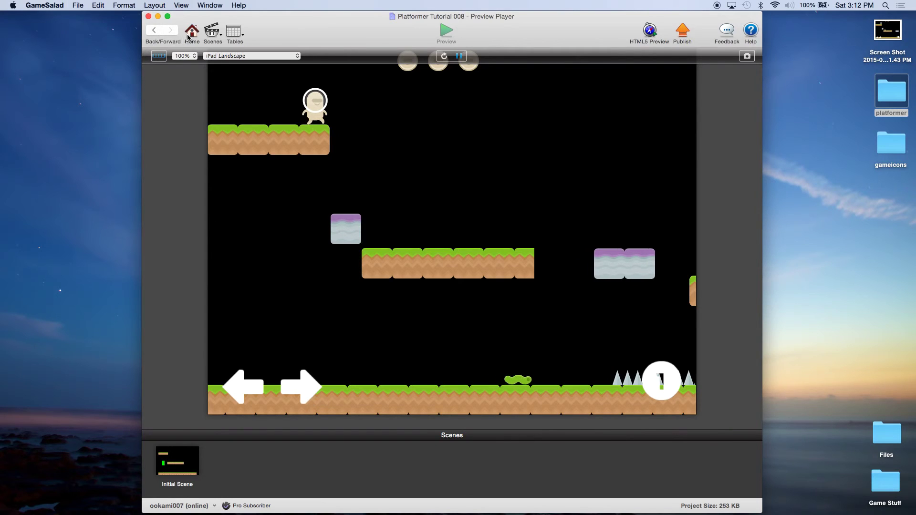
Step: Reopen the Initial Scene, duplicate the ground bumperRight a short distance before the original beside the red deadlyObject, and preview the game
{"action": "left_click", "coordinate": [191, 34]}
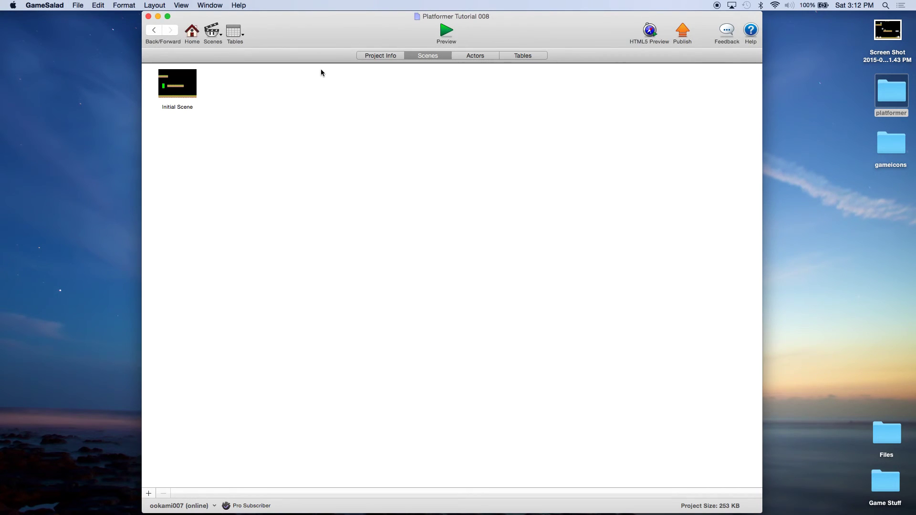
{"action": "left_click", "coordinate": [175, 90]}
{"action": "double_click", "coordinate": [175, 91]}
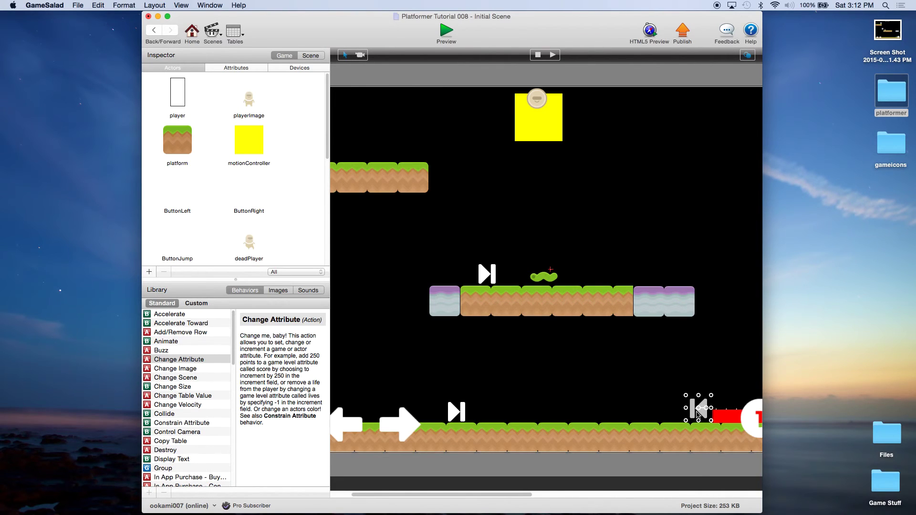
{"action": "left_click_drag", "start_coordinate": [688, 414], "coordinate": [621, 410], "text": "alt"}
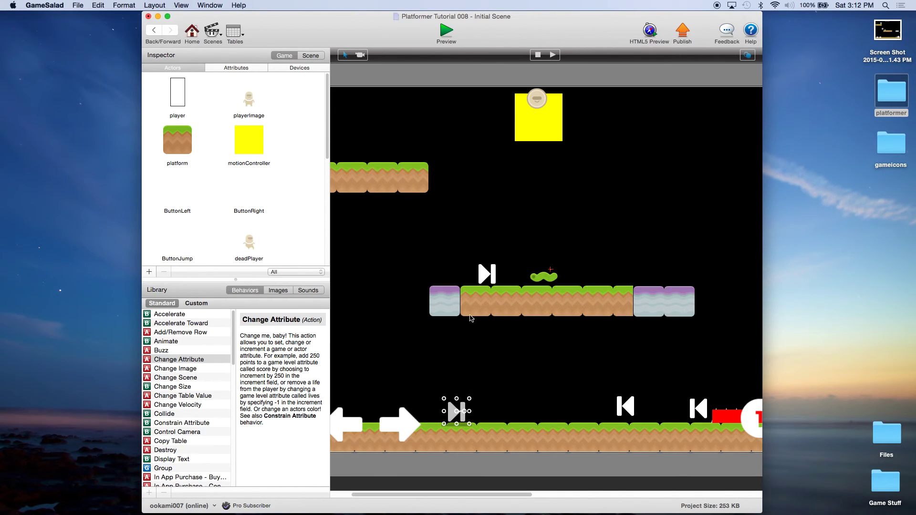
{"action": "left_click_drag", "start_coordinate": [631, 405], "coordinate": [648, 408]}
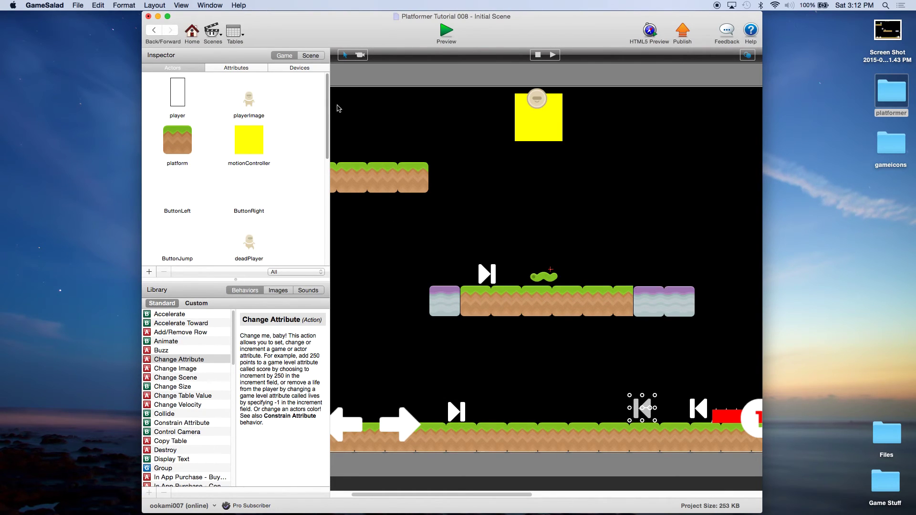
{"action": "left_click", "coordinate": [447, 38]}
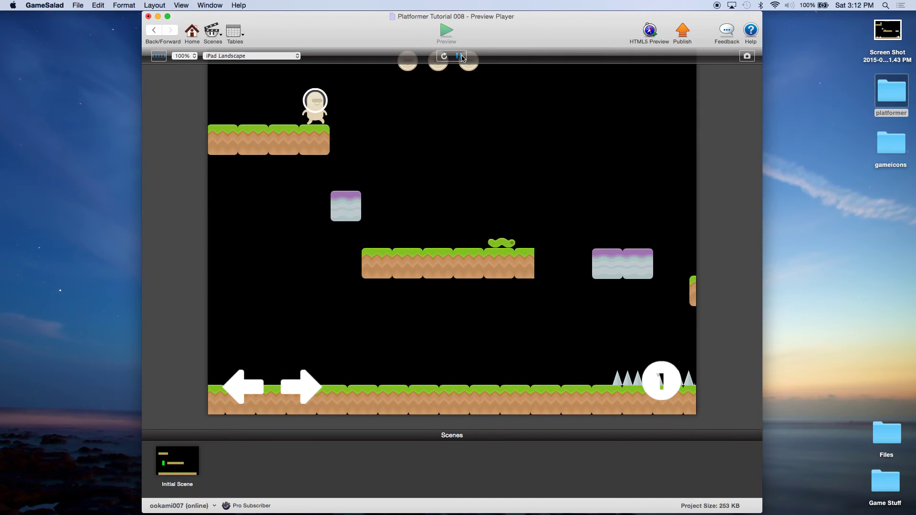